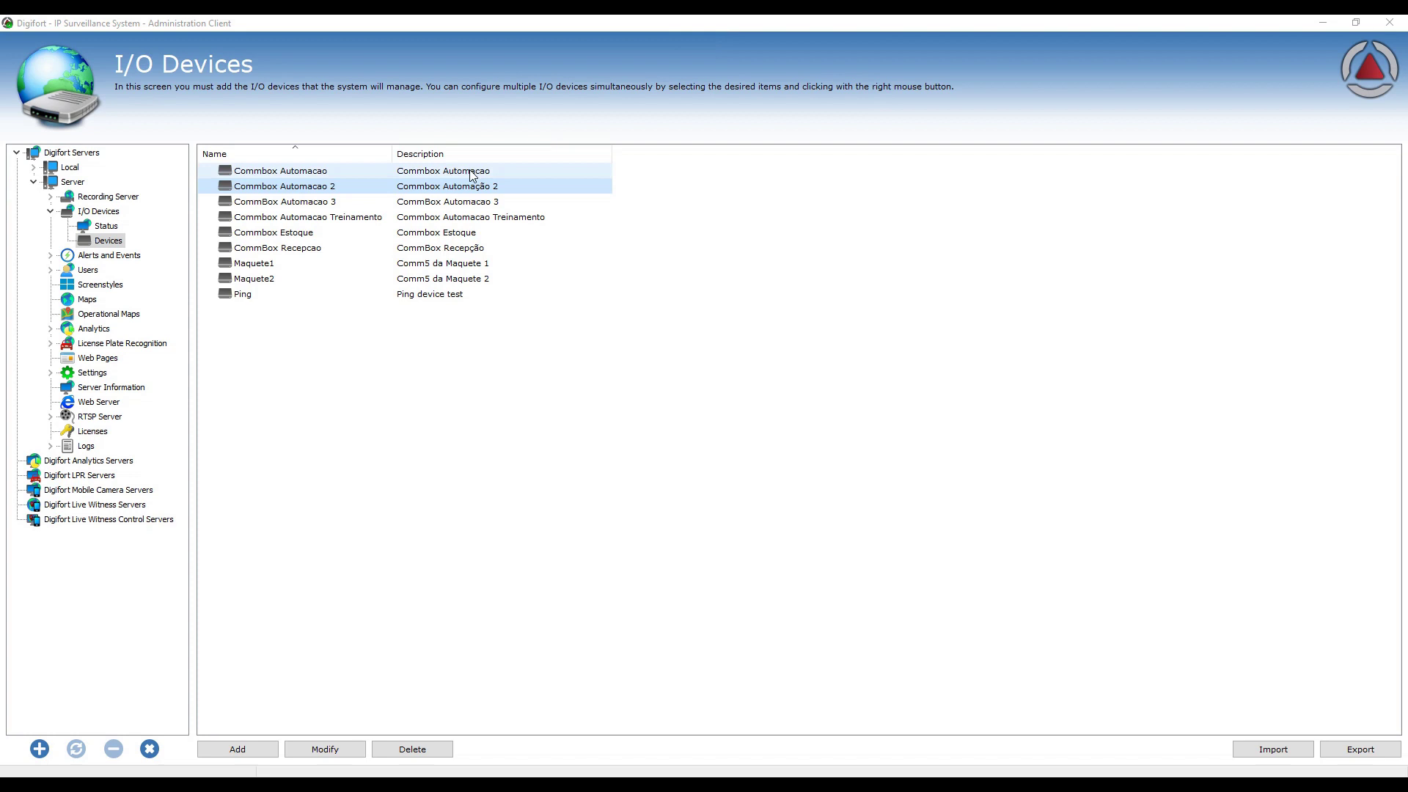
Show Commbox Automacao 2's I/O ports and select the PortaoSocialAberto input event
double_click(421, 187)
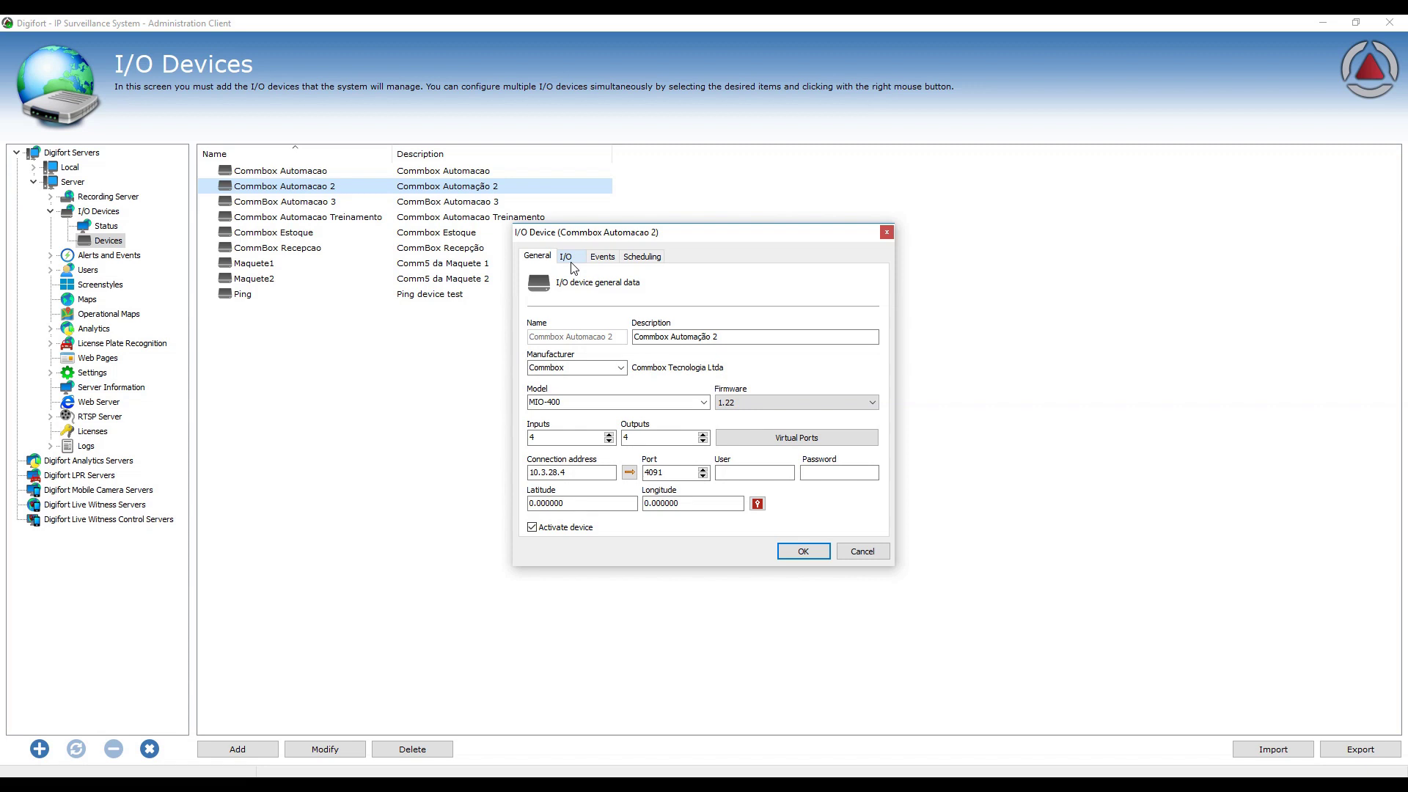
left_click(566, 258)
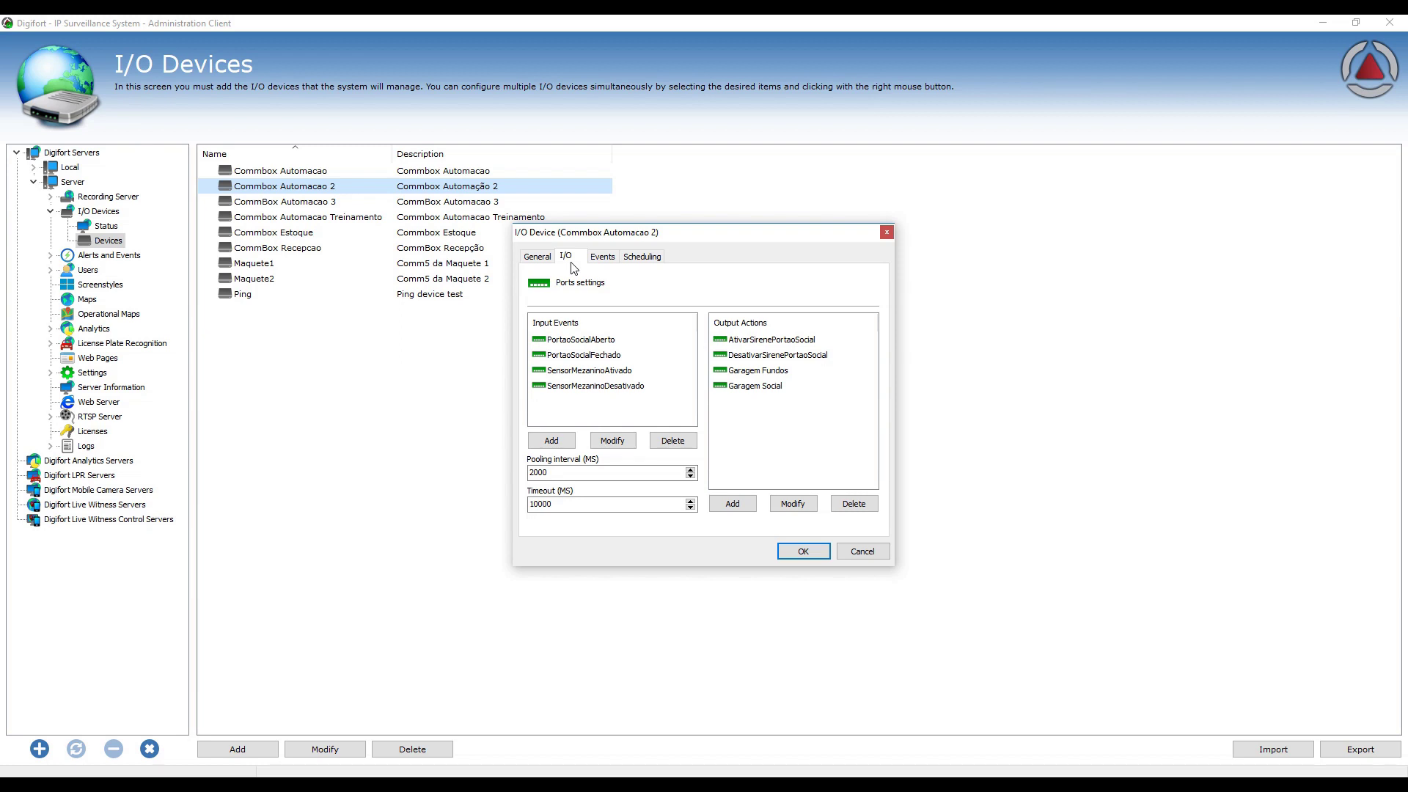
left_click(581, 340)
Open the PortaoSocialAberto event settings and dismiss a new trigger condition without adding it
double_click(585, 340)
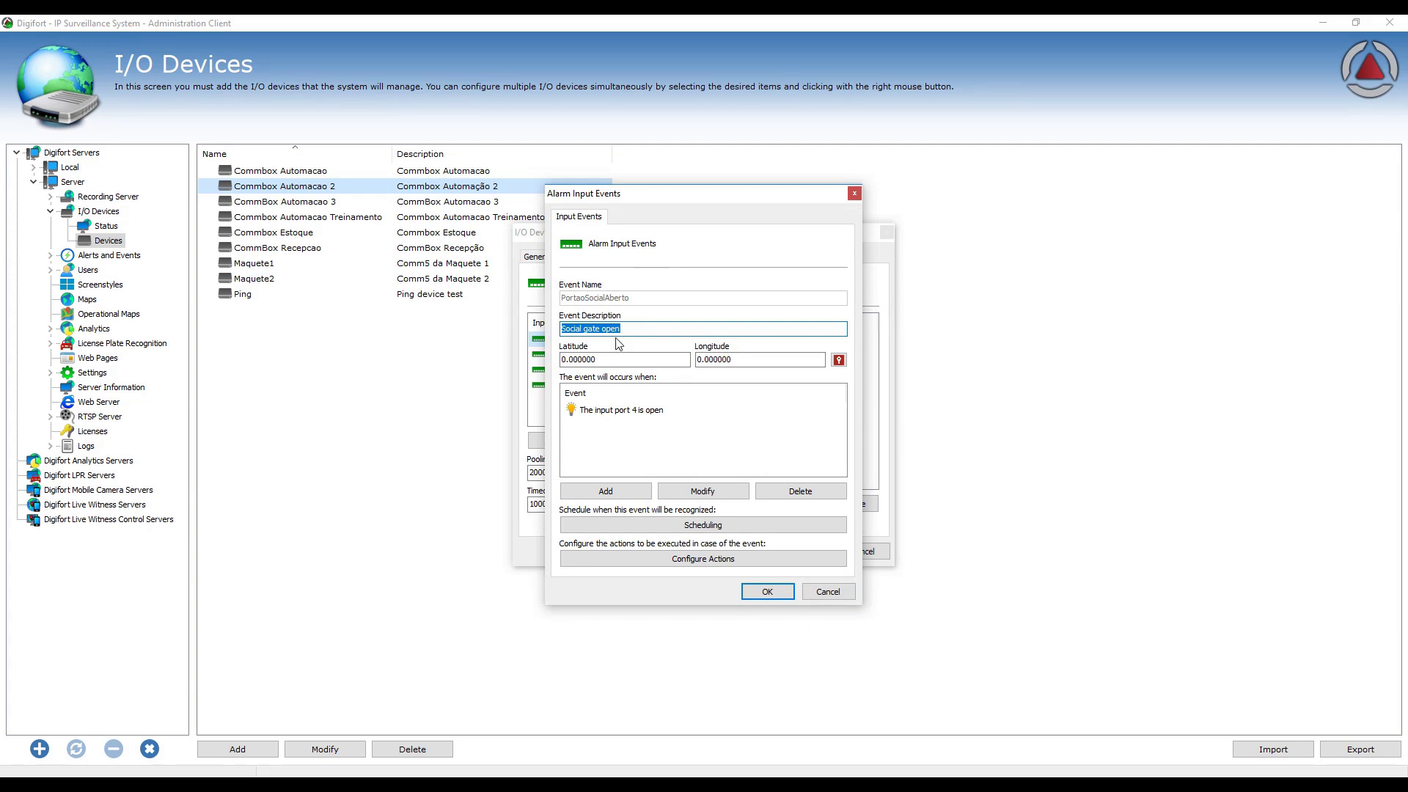
left_click(600, 431)
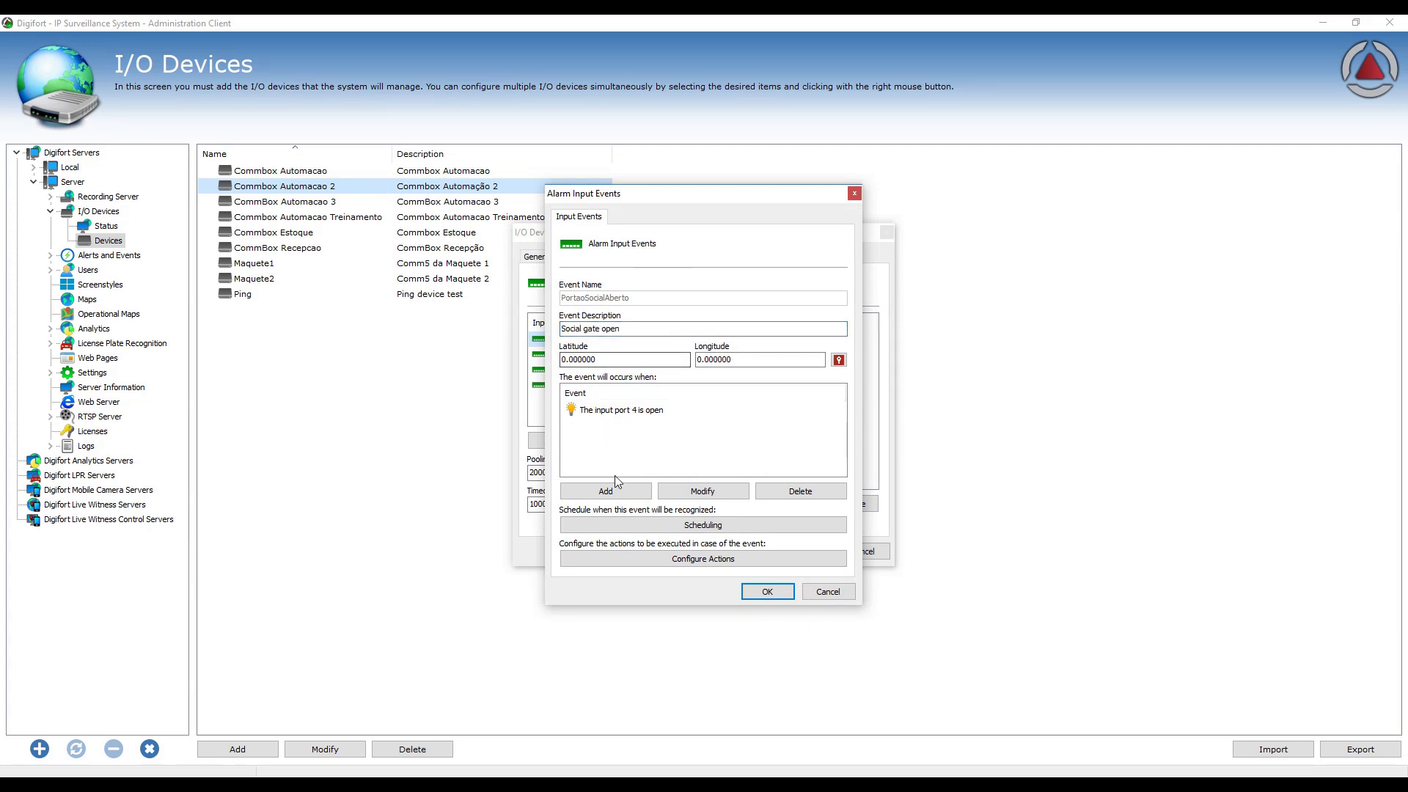
left_click(613, 491)
left_click(794, 461)
left_click(608, 412)
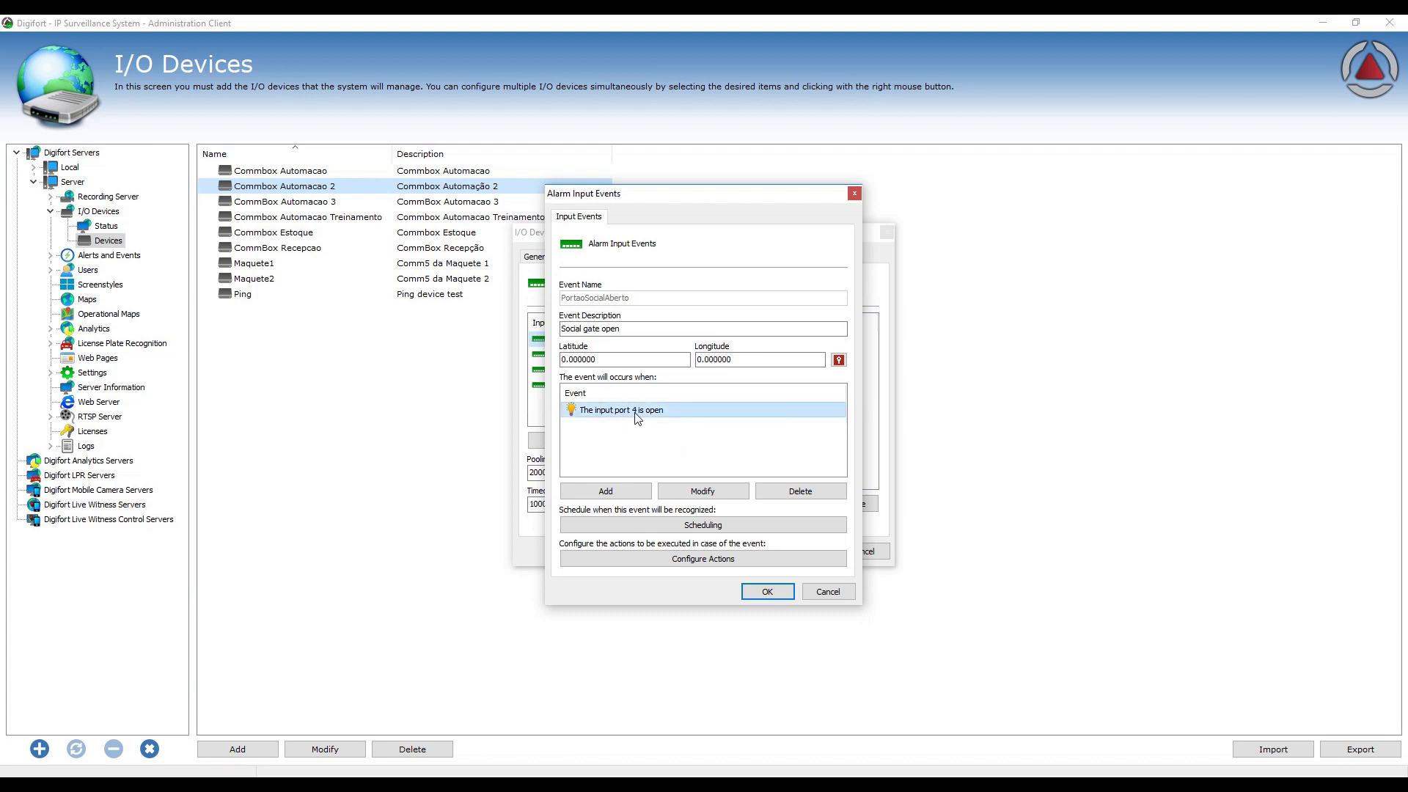
left_click(653, 451)
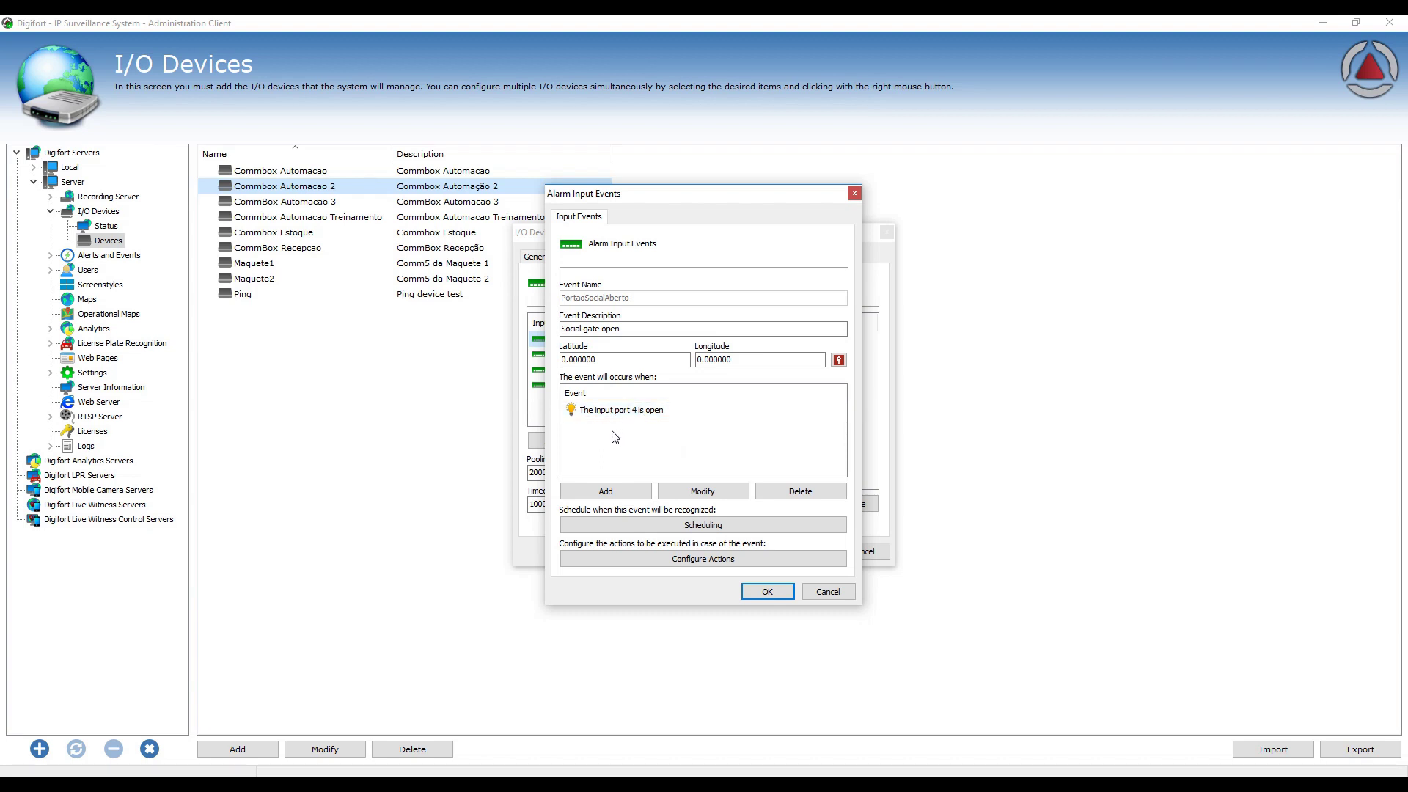
Review the 'Social gate open' description and input port 4 open trigger, then close with OK
left_click(645, 333)
double_click(645, 333)
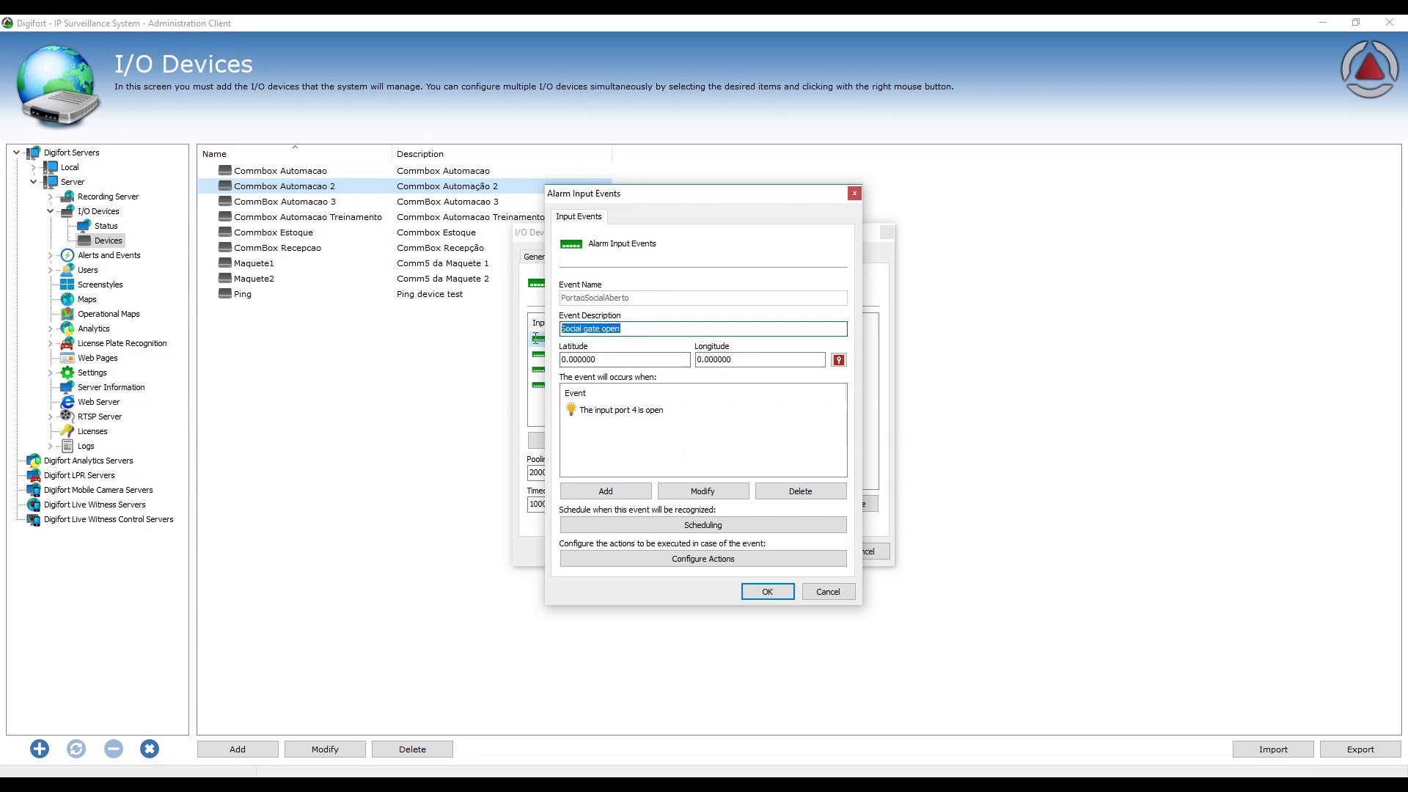
left_click(619, 439)
left_click(595, 414)
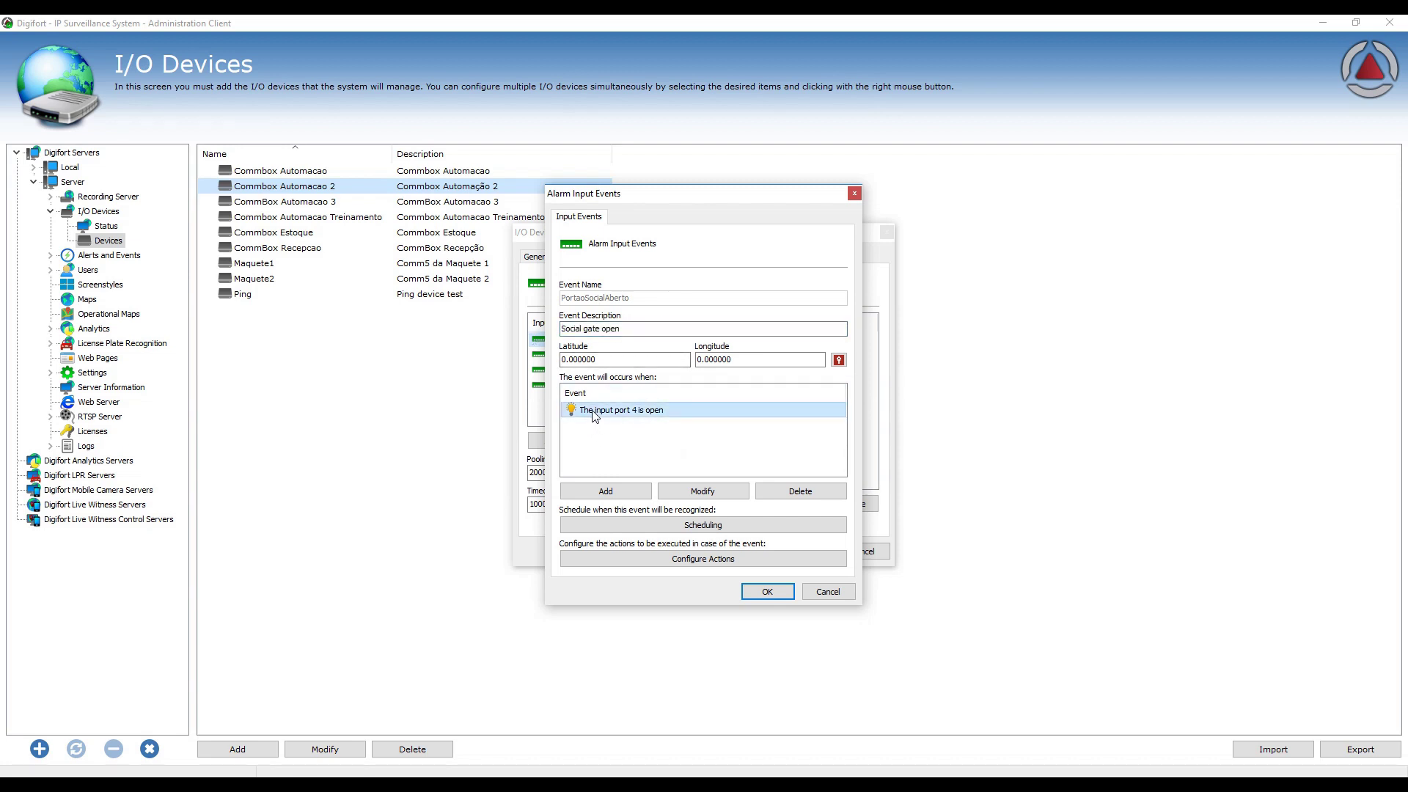
left_click(636, 444)
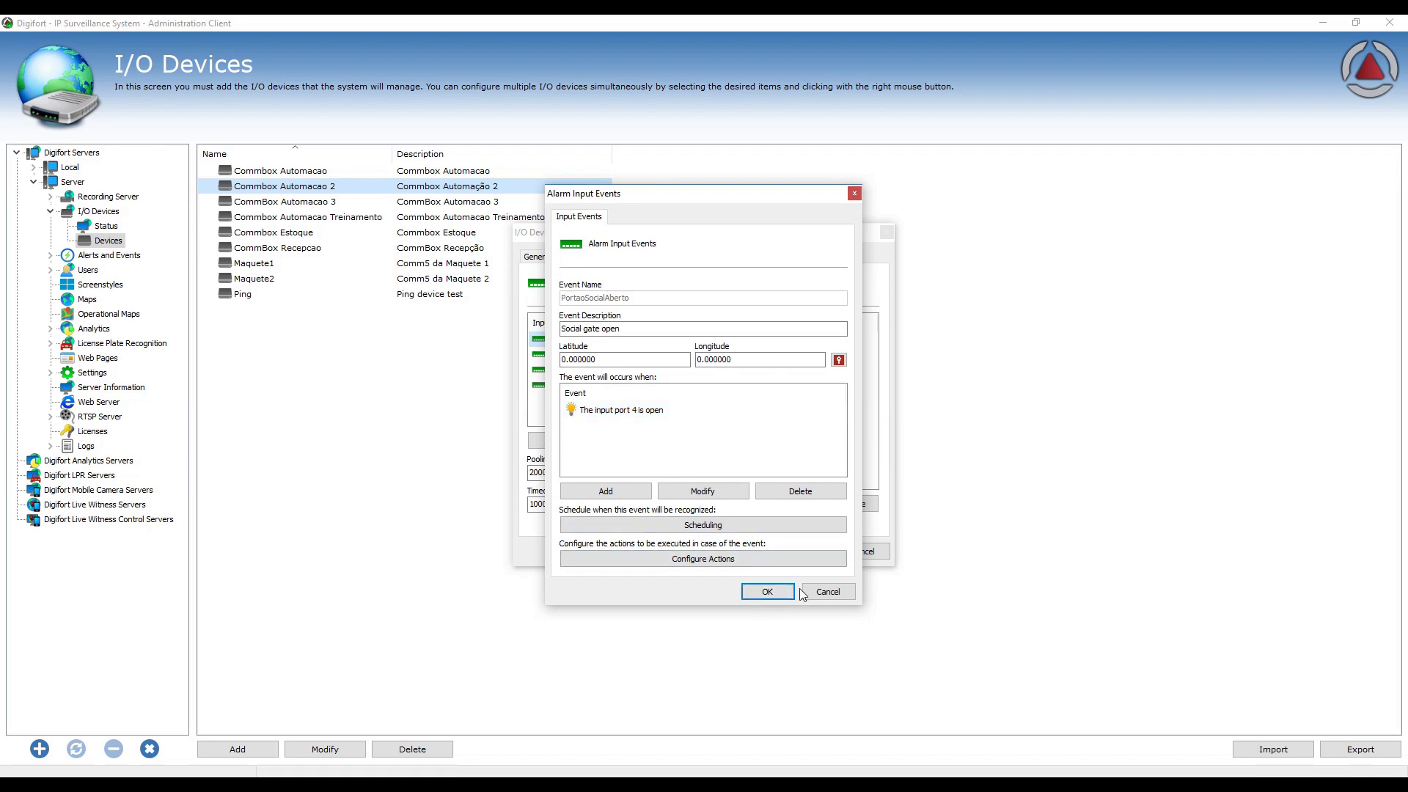
left_click(808, 591)
left_click(605, 415)
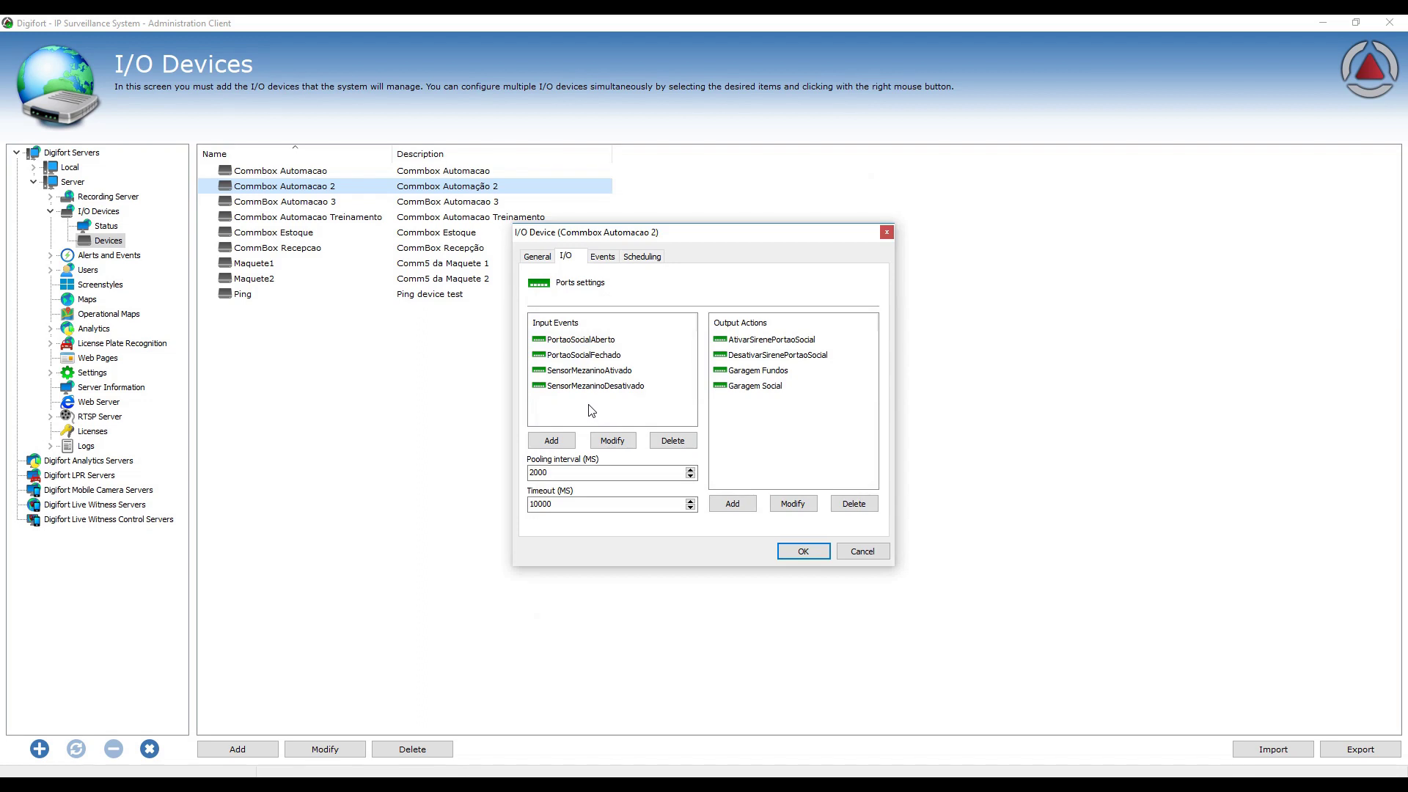
left_click(585, 358)
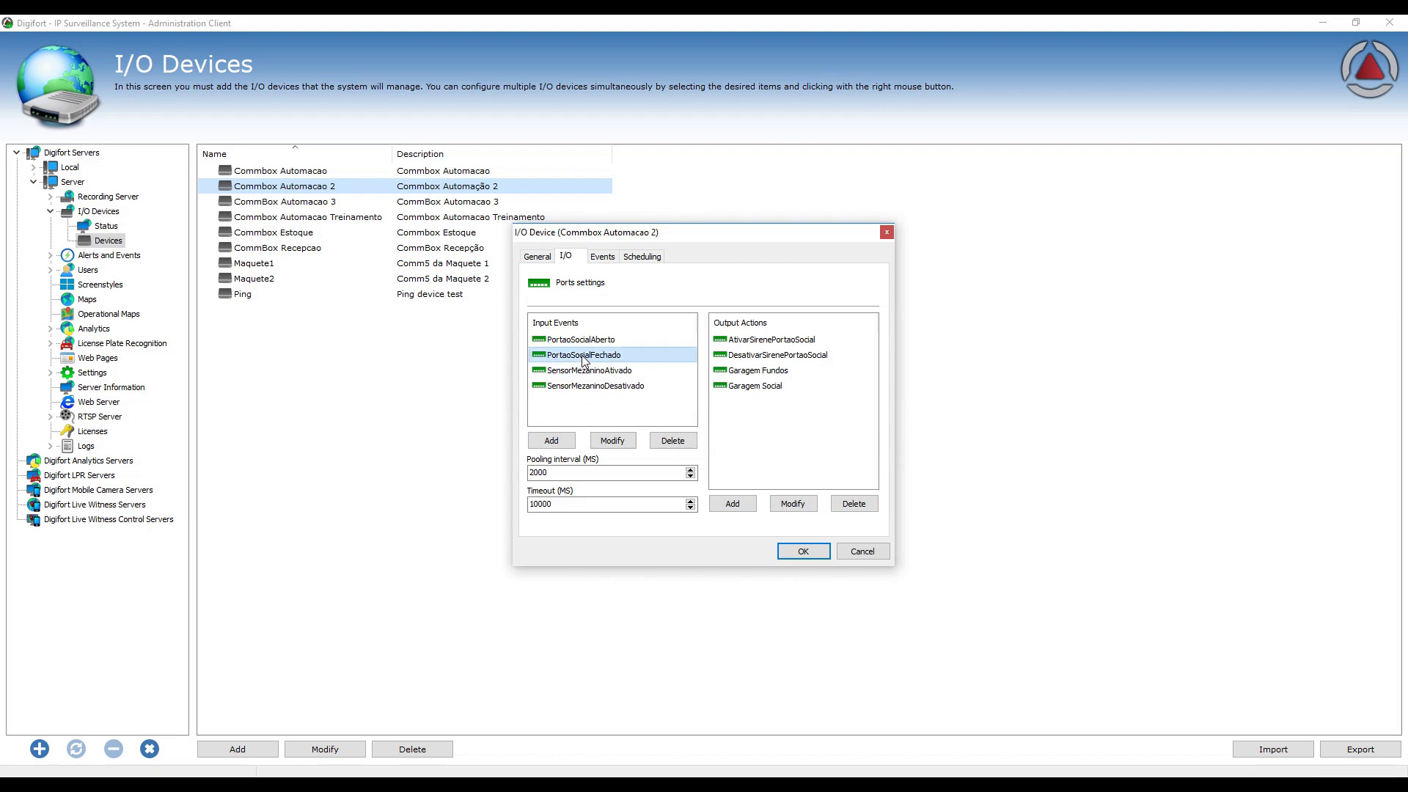
double_click(594, 356)
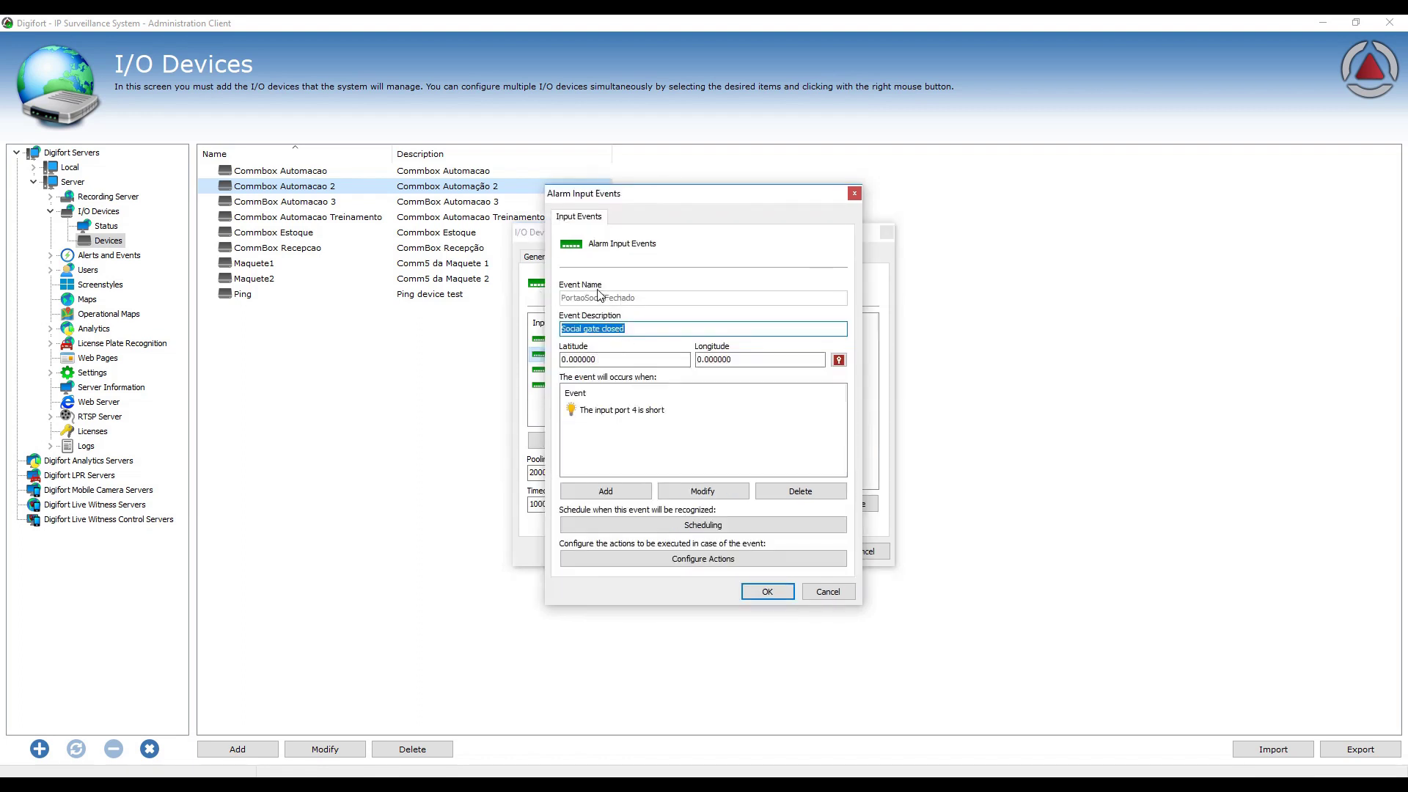
left_click(635, 438)
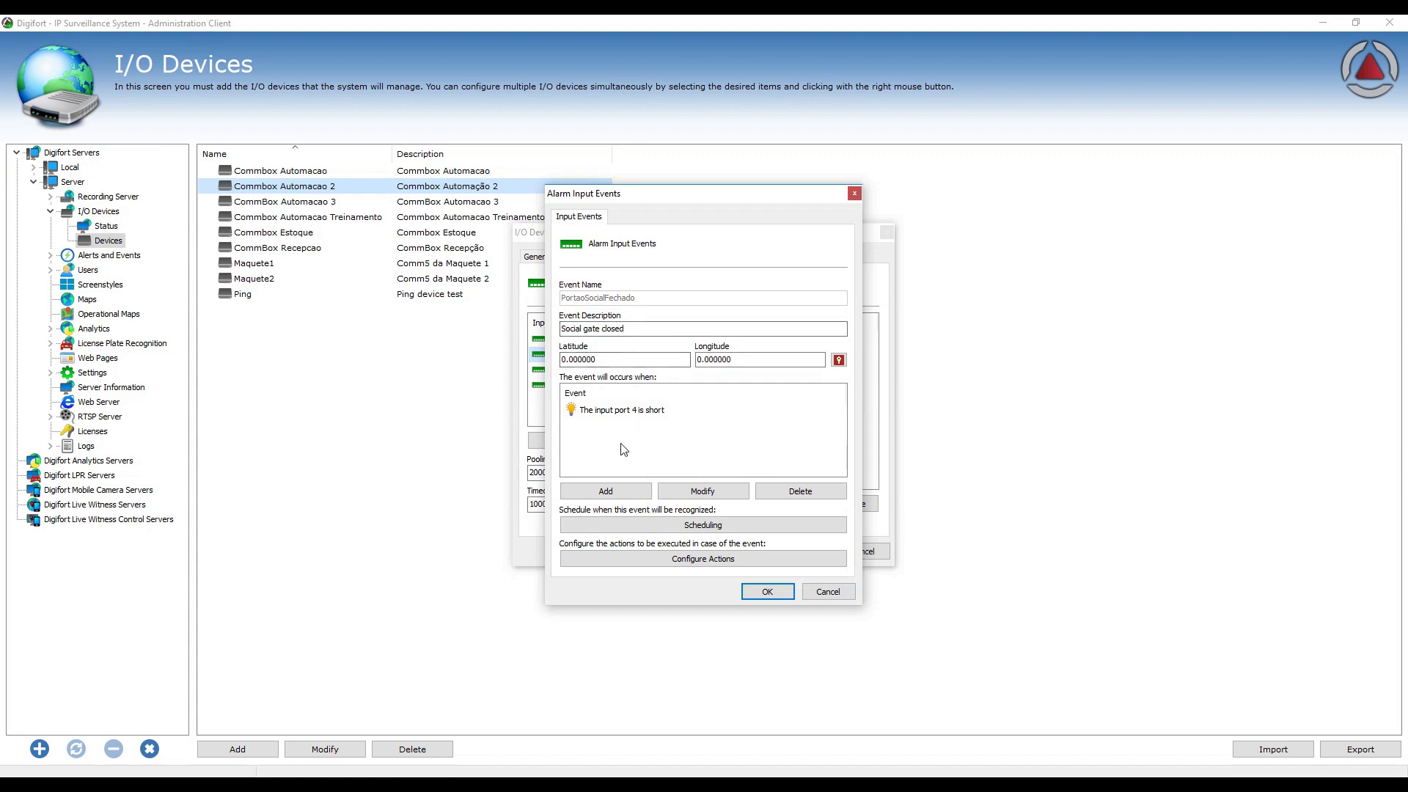
left_click(629, 415)
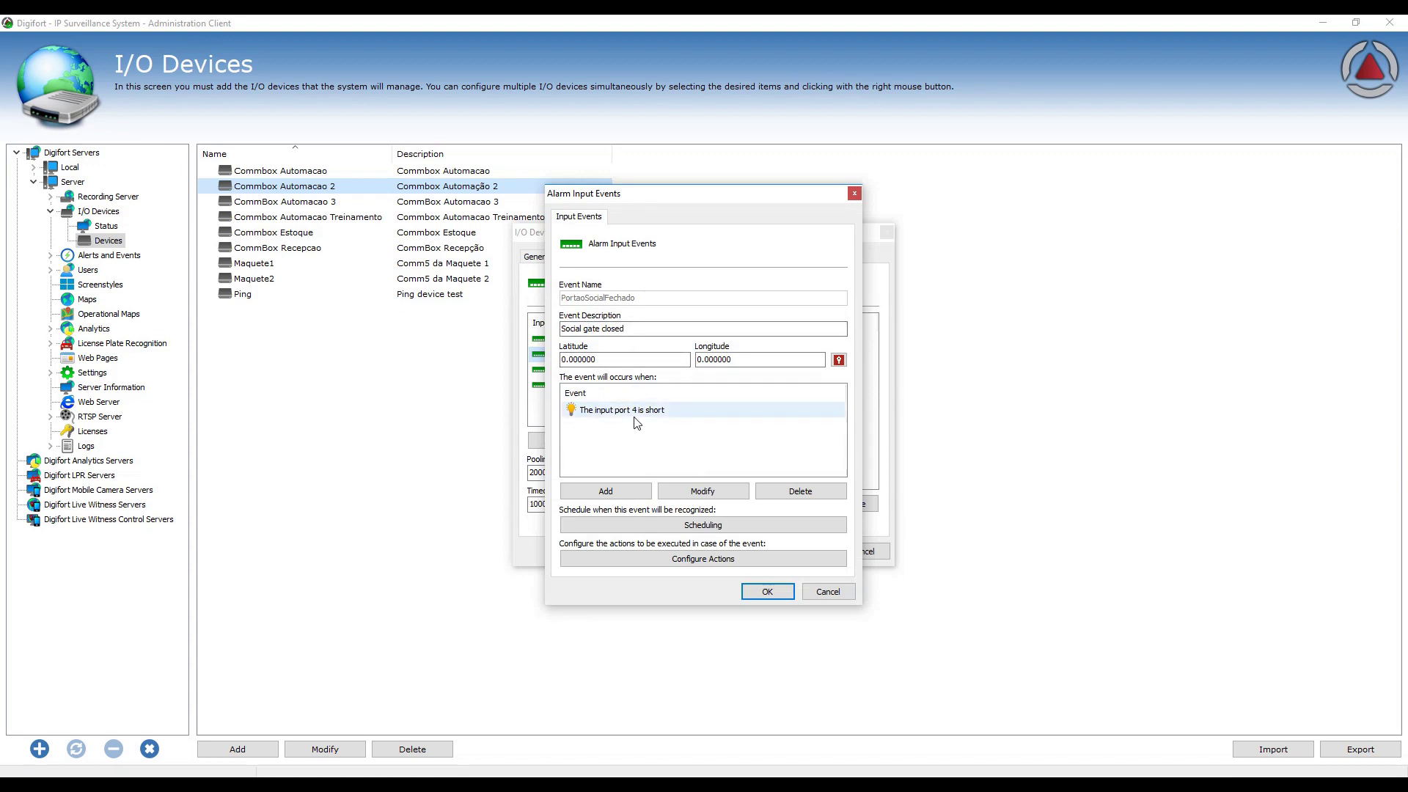
left_click(648, 441)
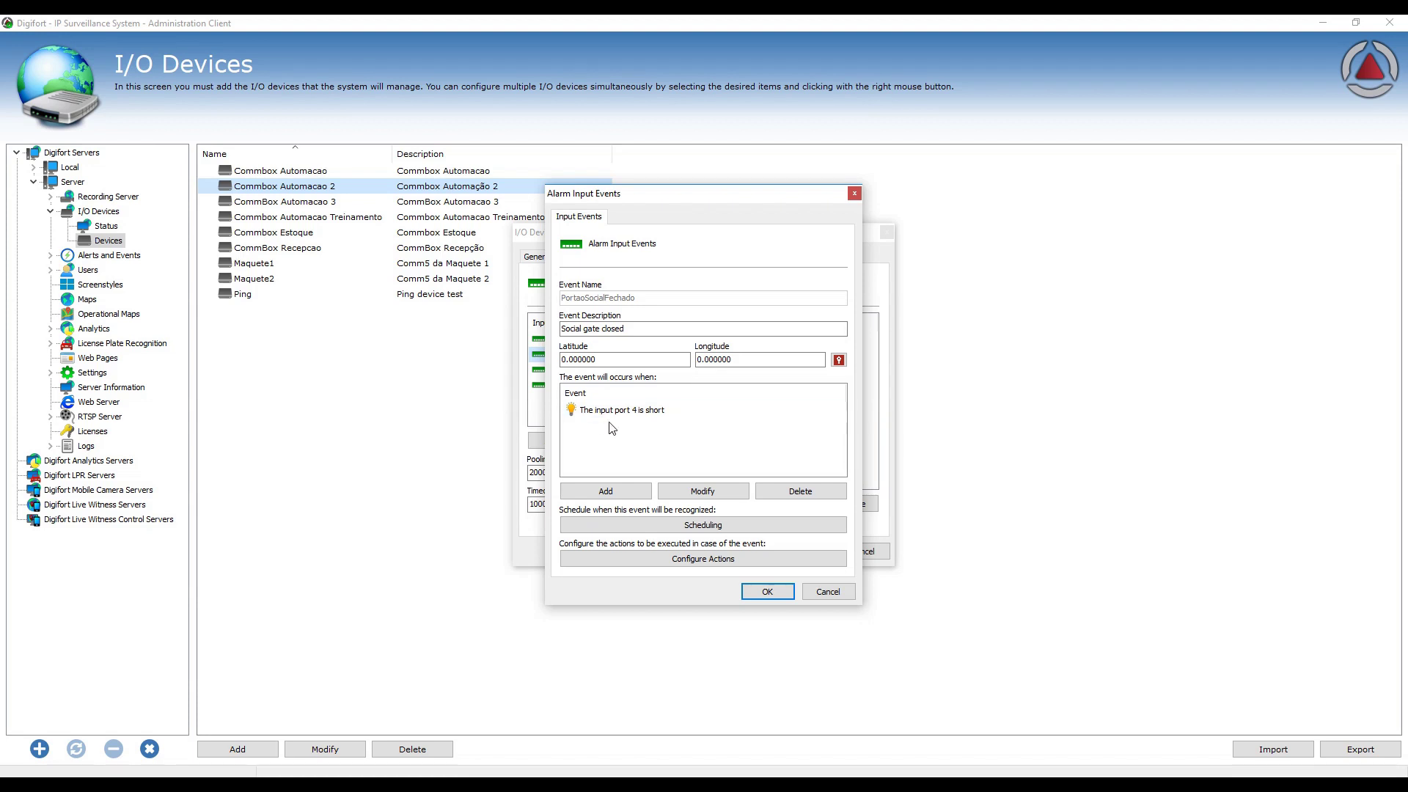
left_click(622, 416)
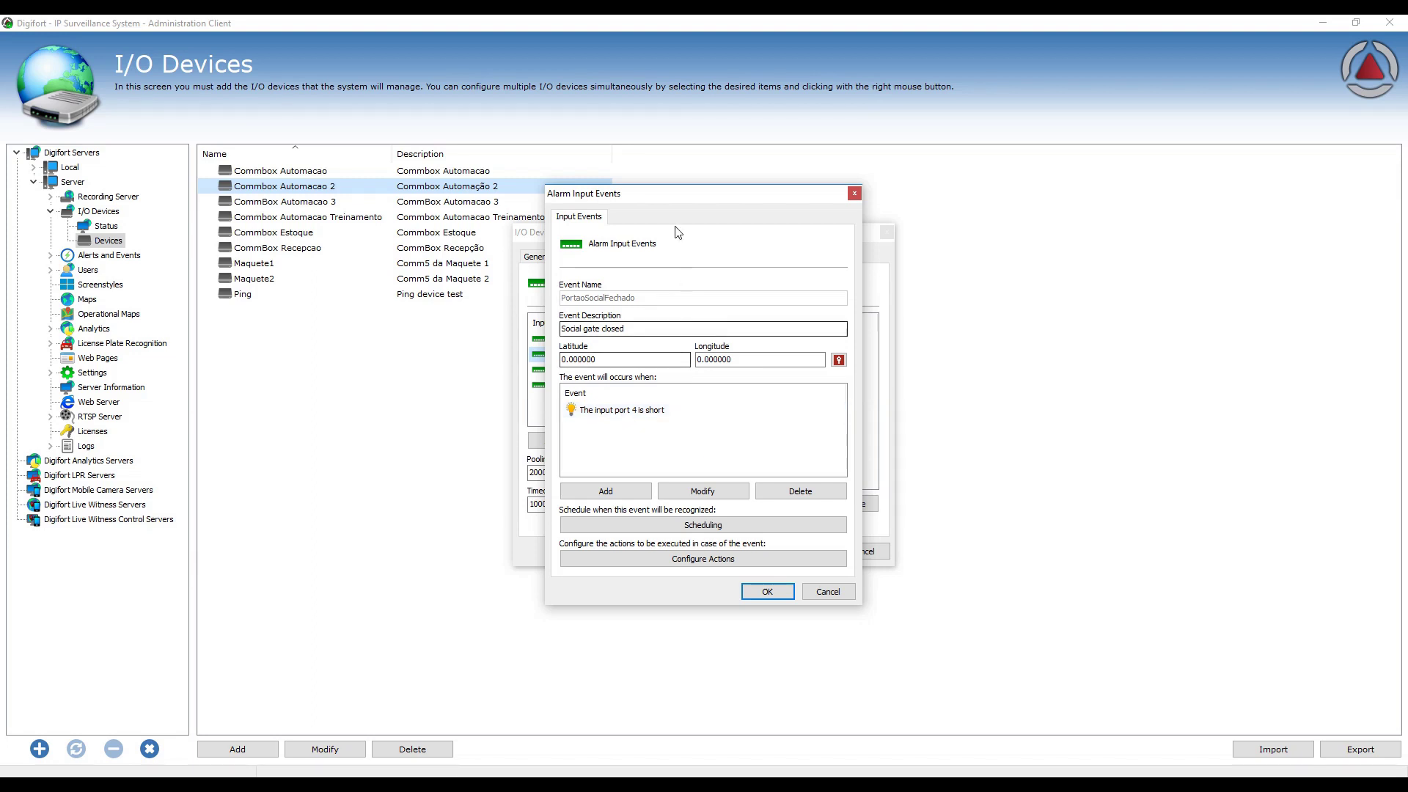
left_click_drag(680, 196, 696, 188)
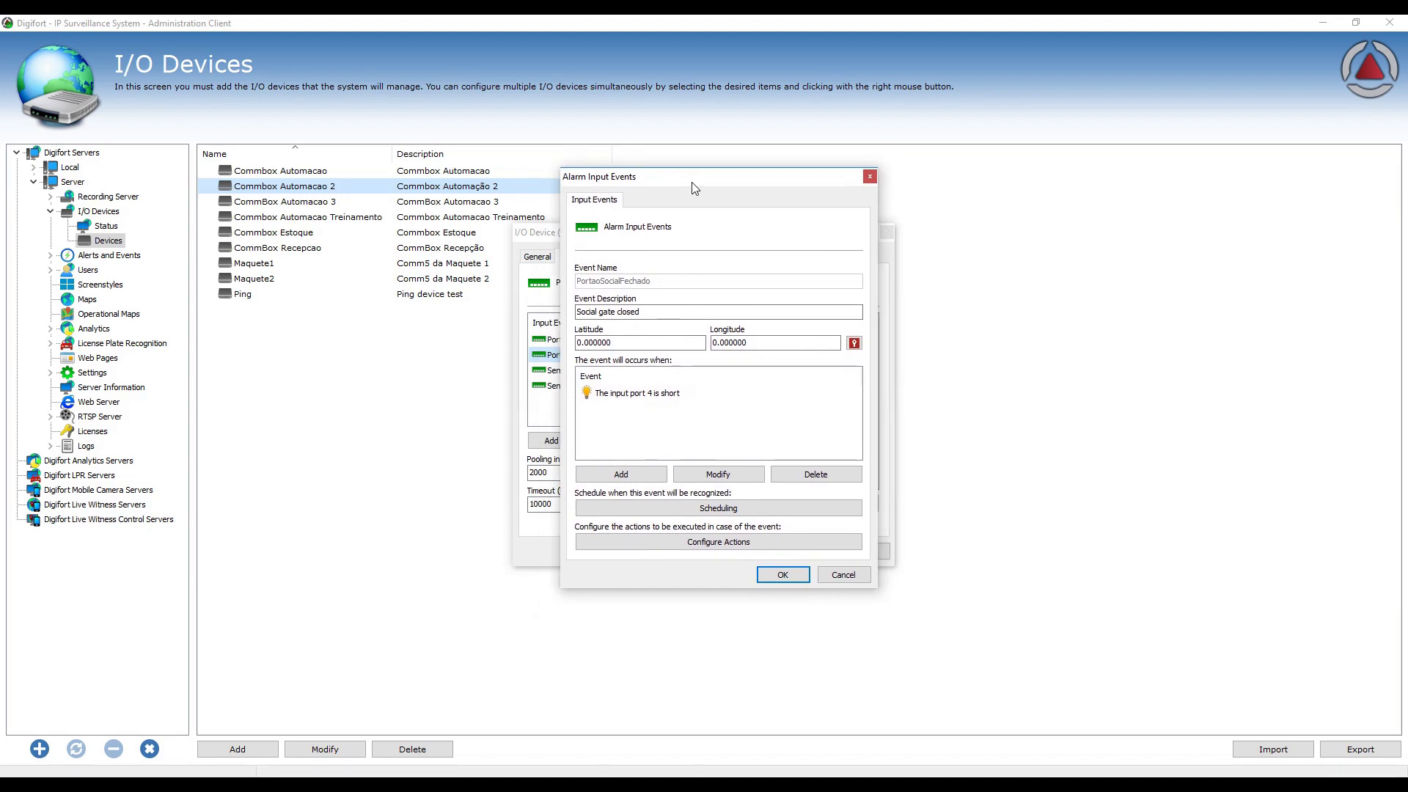
left_click(832, 574)
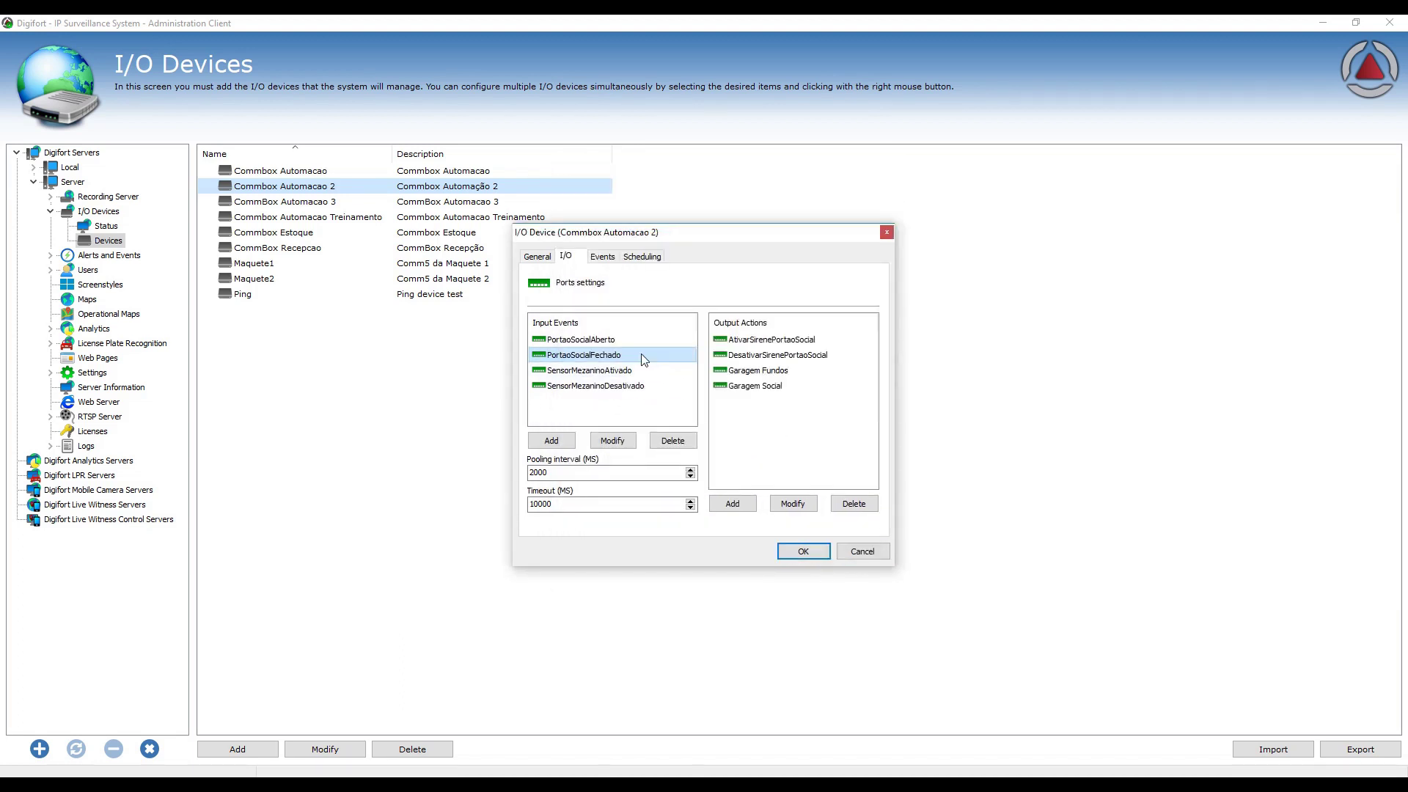
Reopen PortaoSocialAberto's event settings and check its input port 4 open trigger
left_click(592, 343)
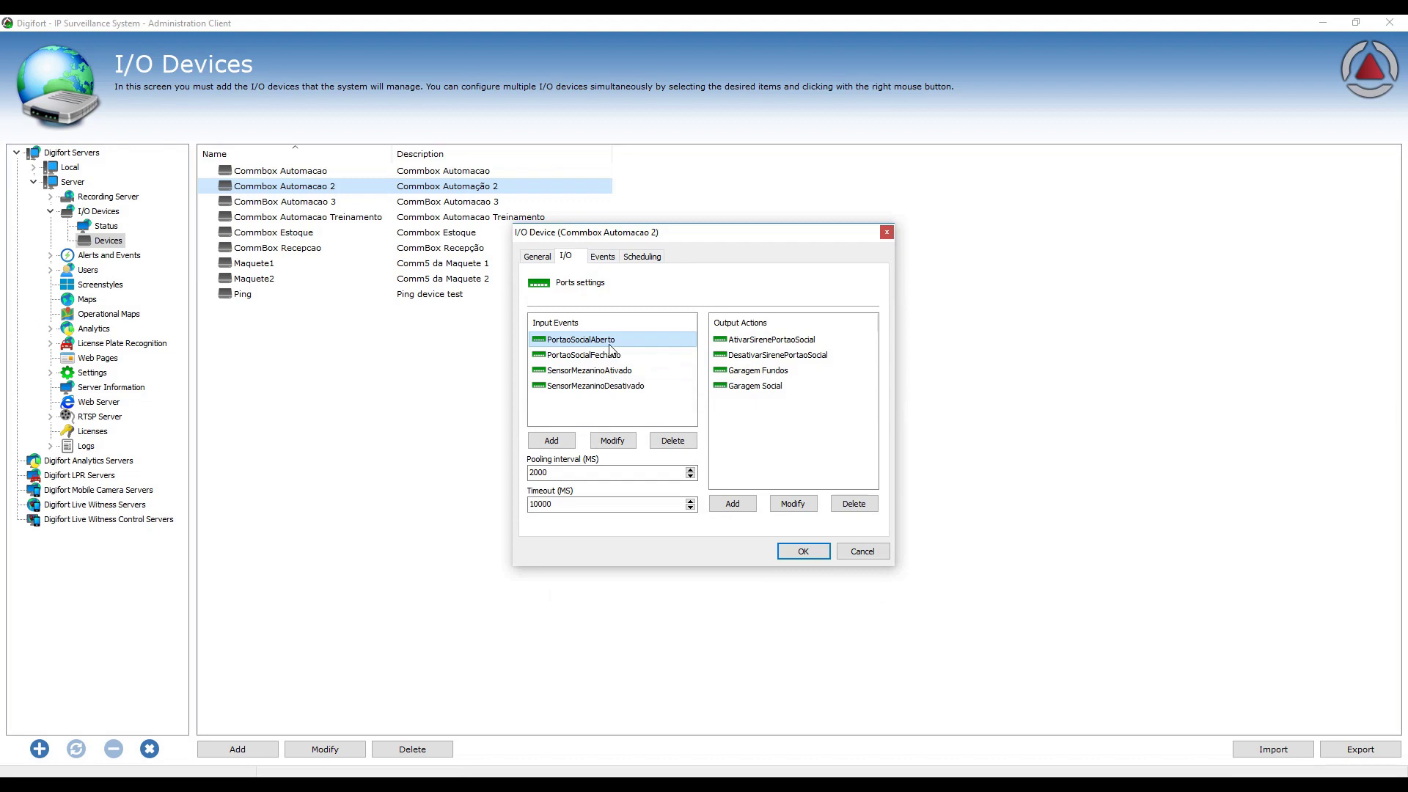
double_click(610, 349)
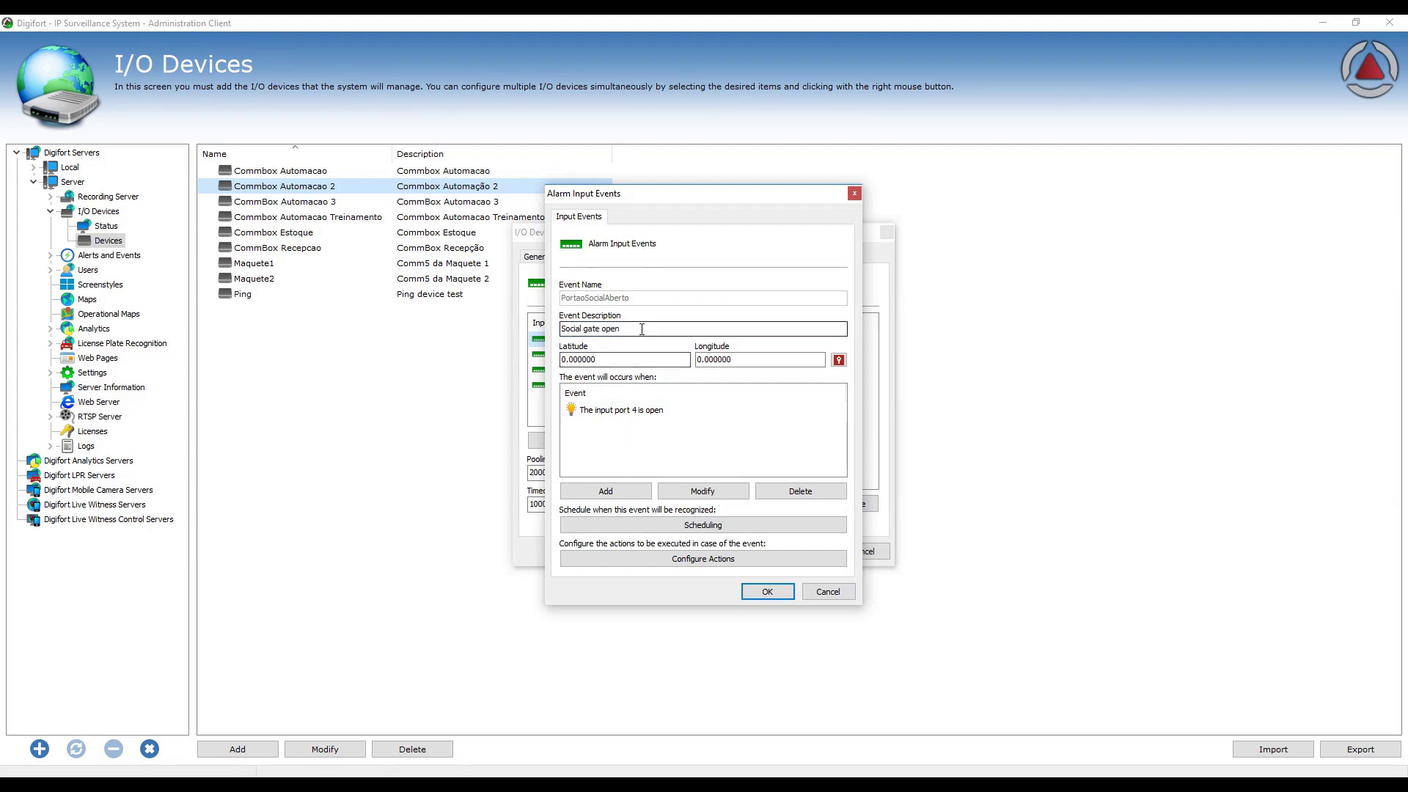
mouse_move(686, 199)
left_mouse_down()
mouse_move(699, 227)
mouse_move(671, 170)
mouse_move(665, 187)
left_mouse_up()
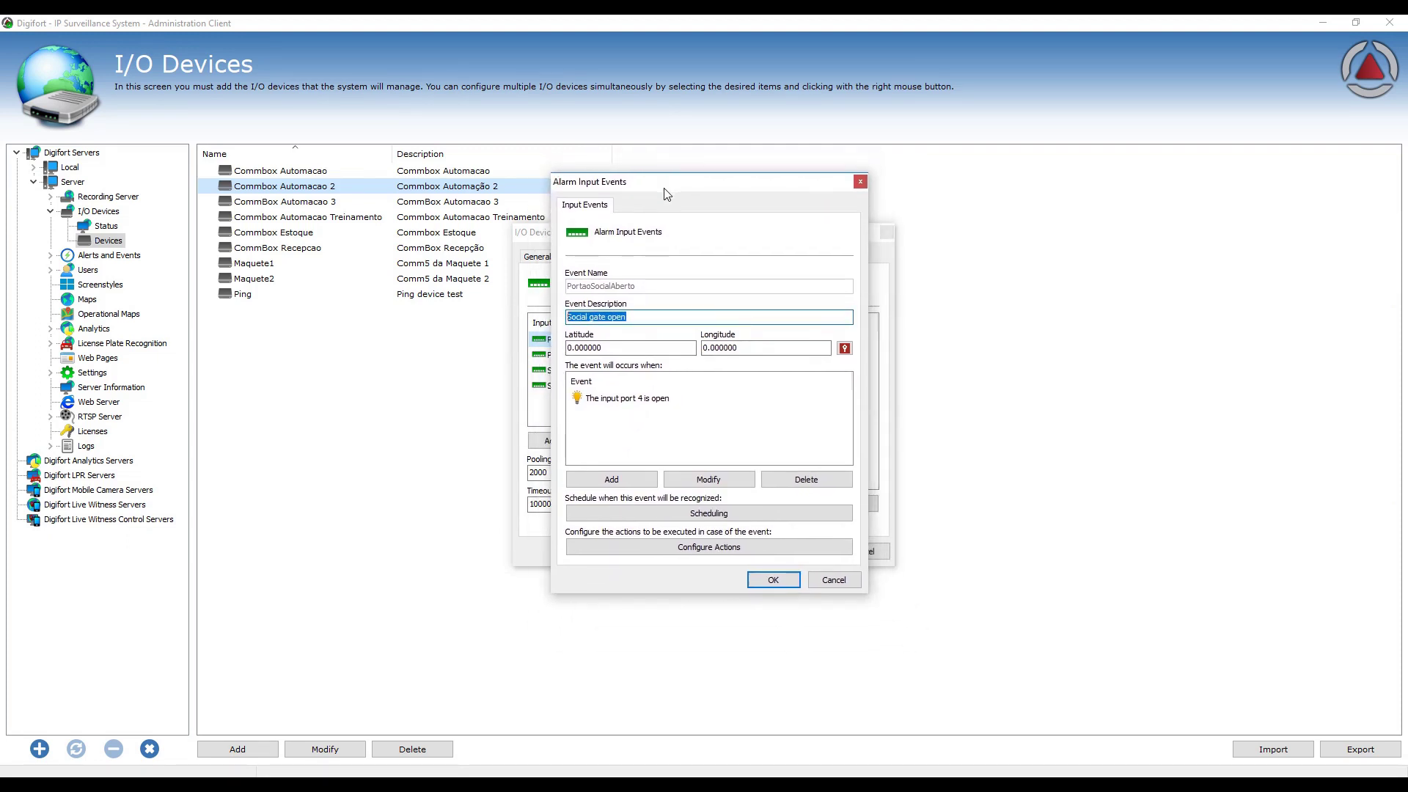
left_click(649, 415)
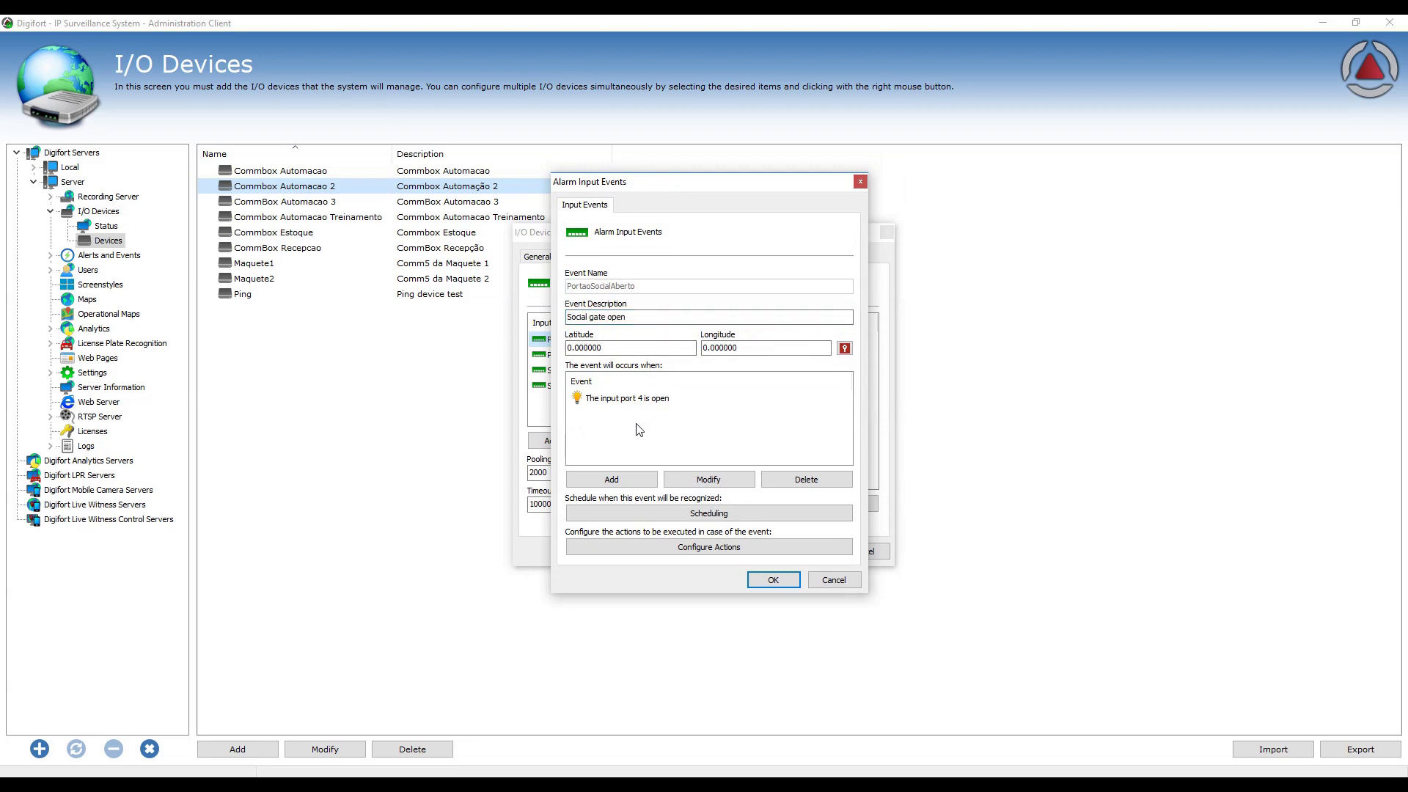
left_click(632, 400)
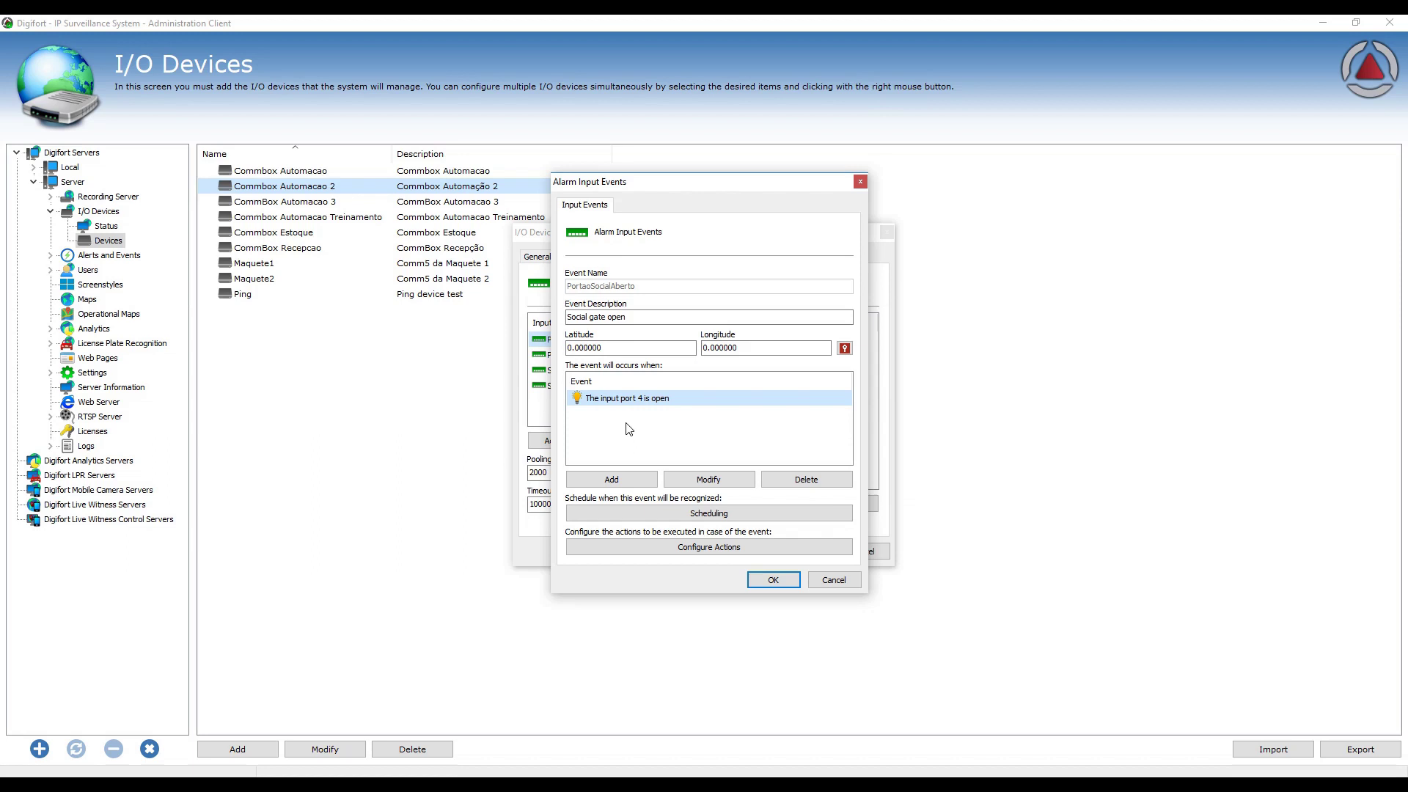
left_click(629, 429)
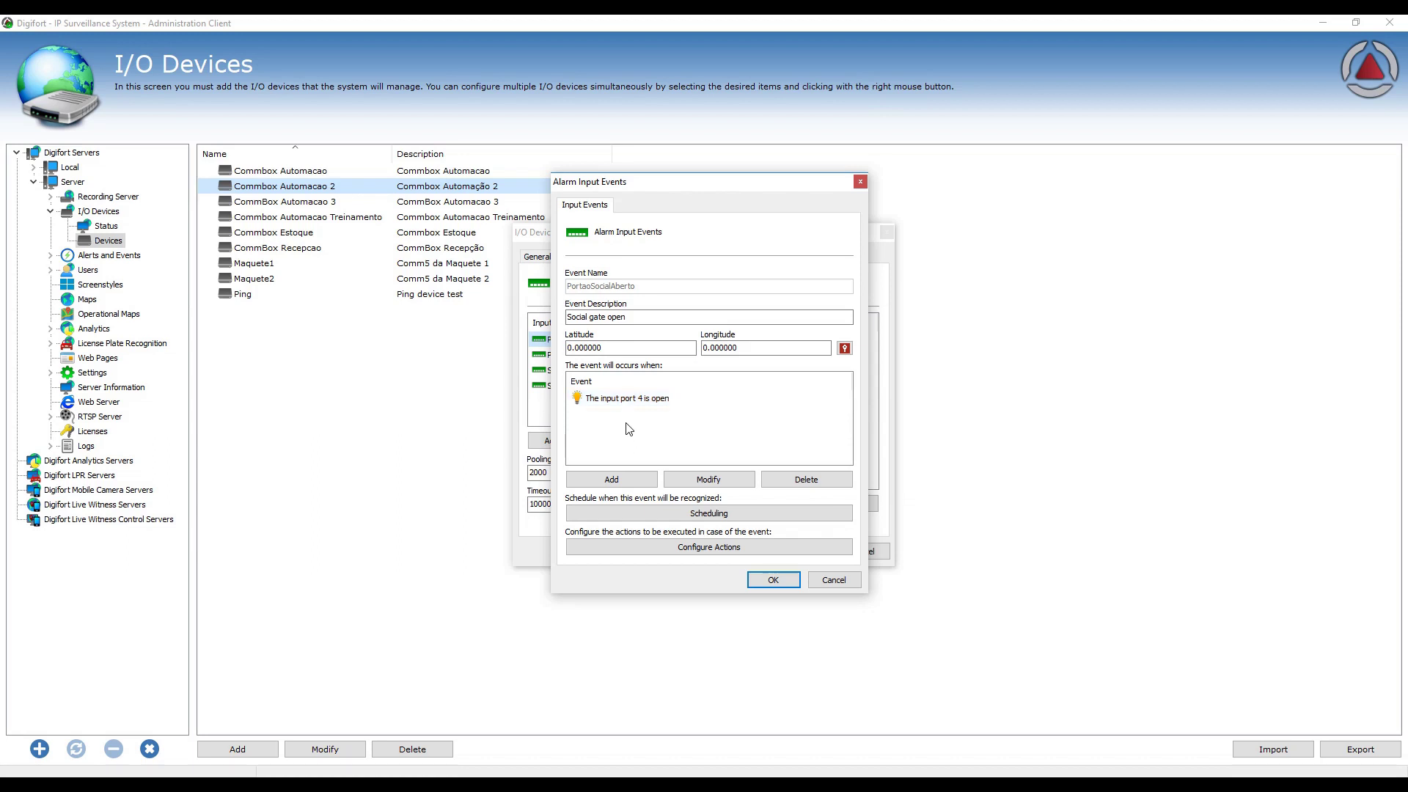
Show the event's configured actions and select the Create timer event action
left_click(695, 550)
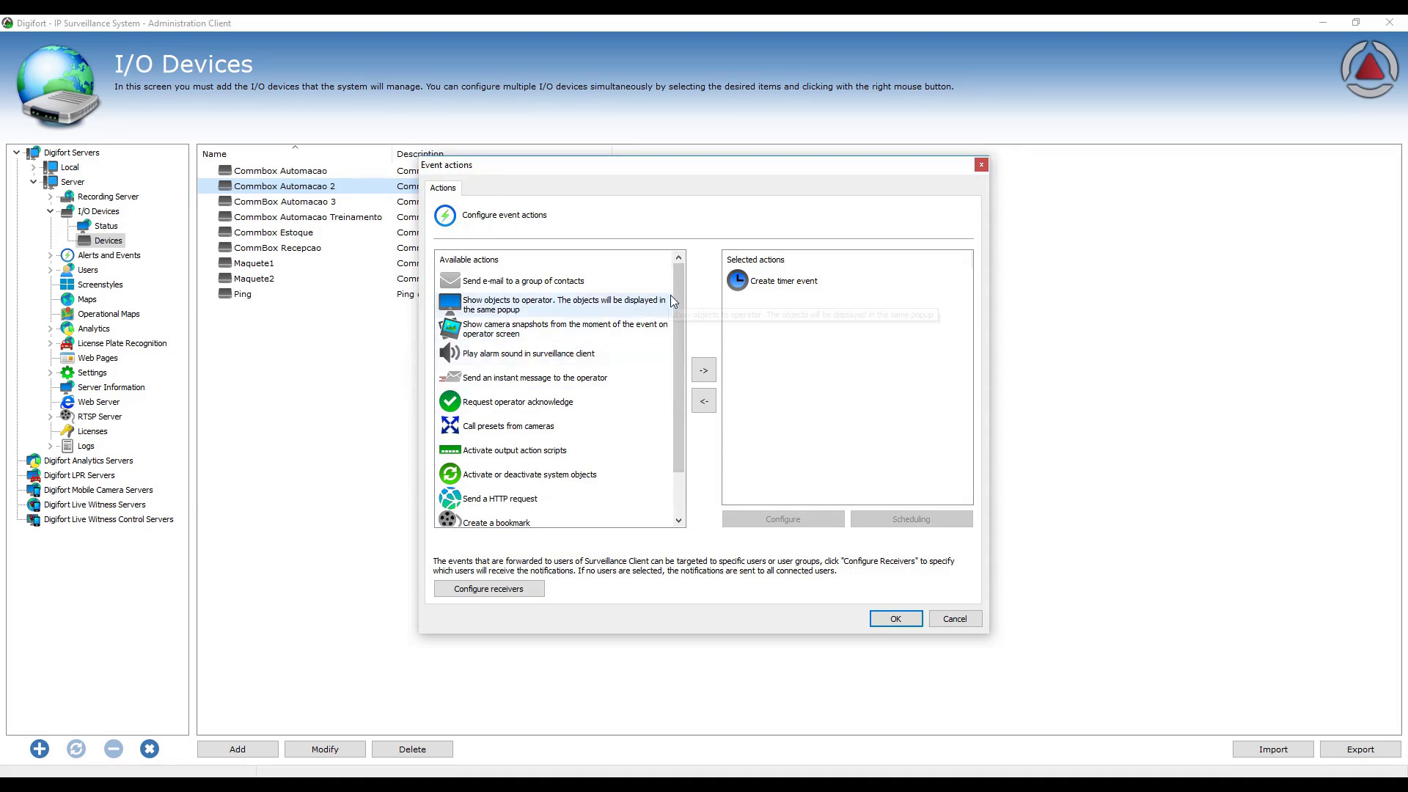
left_click_drag(678, 311, 645, 316)
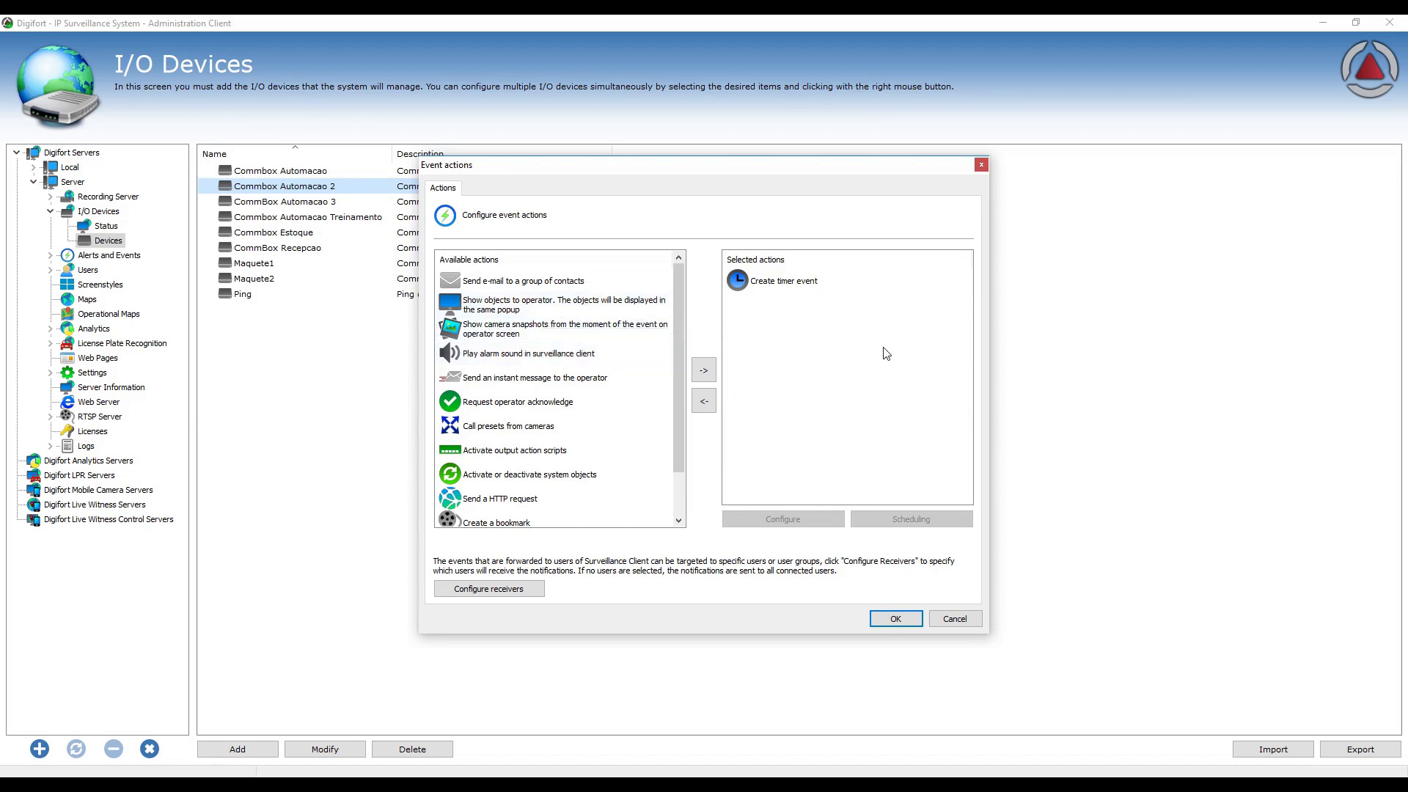
left_click(777, 281)
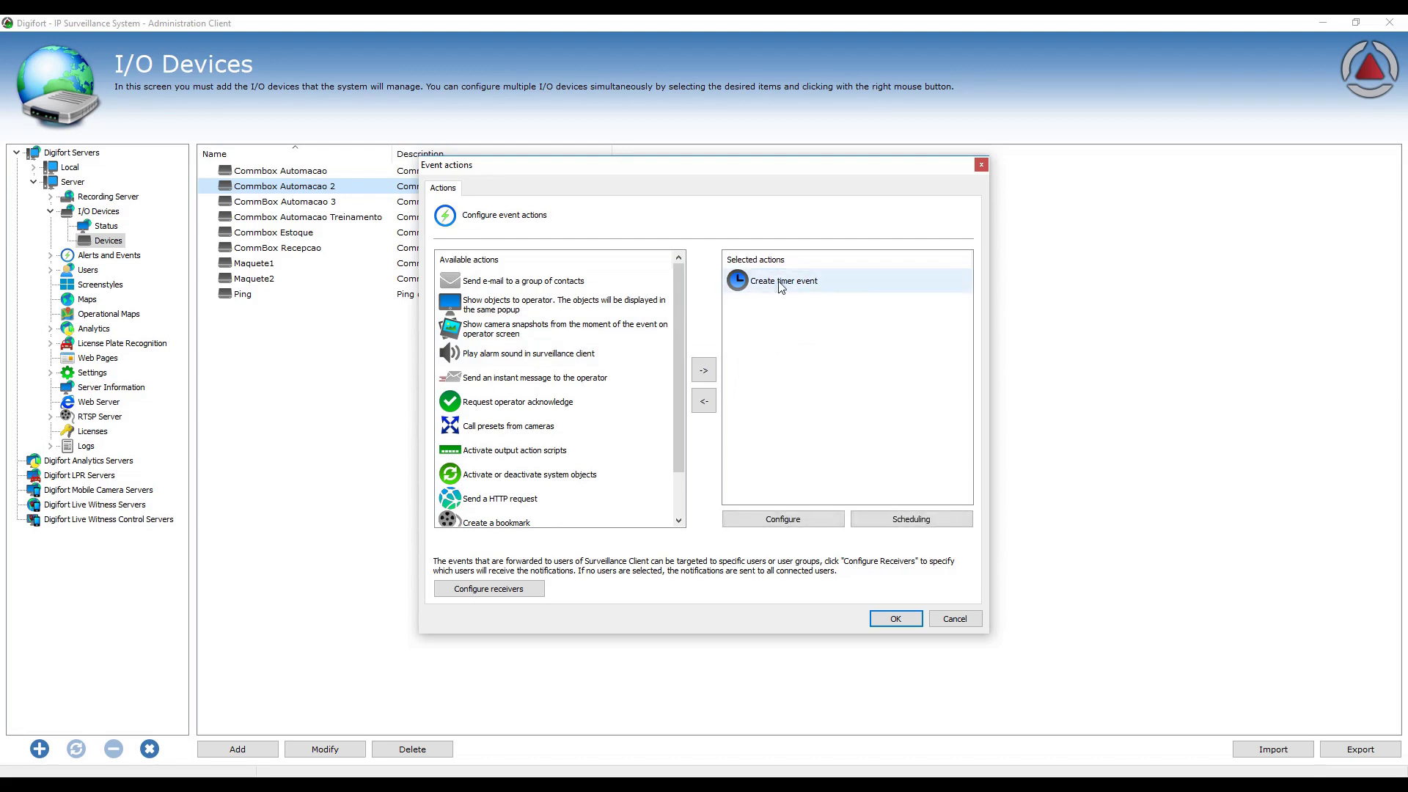
left_click(780, 285)
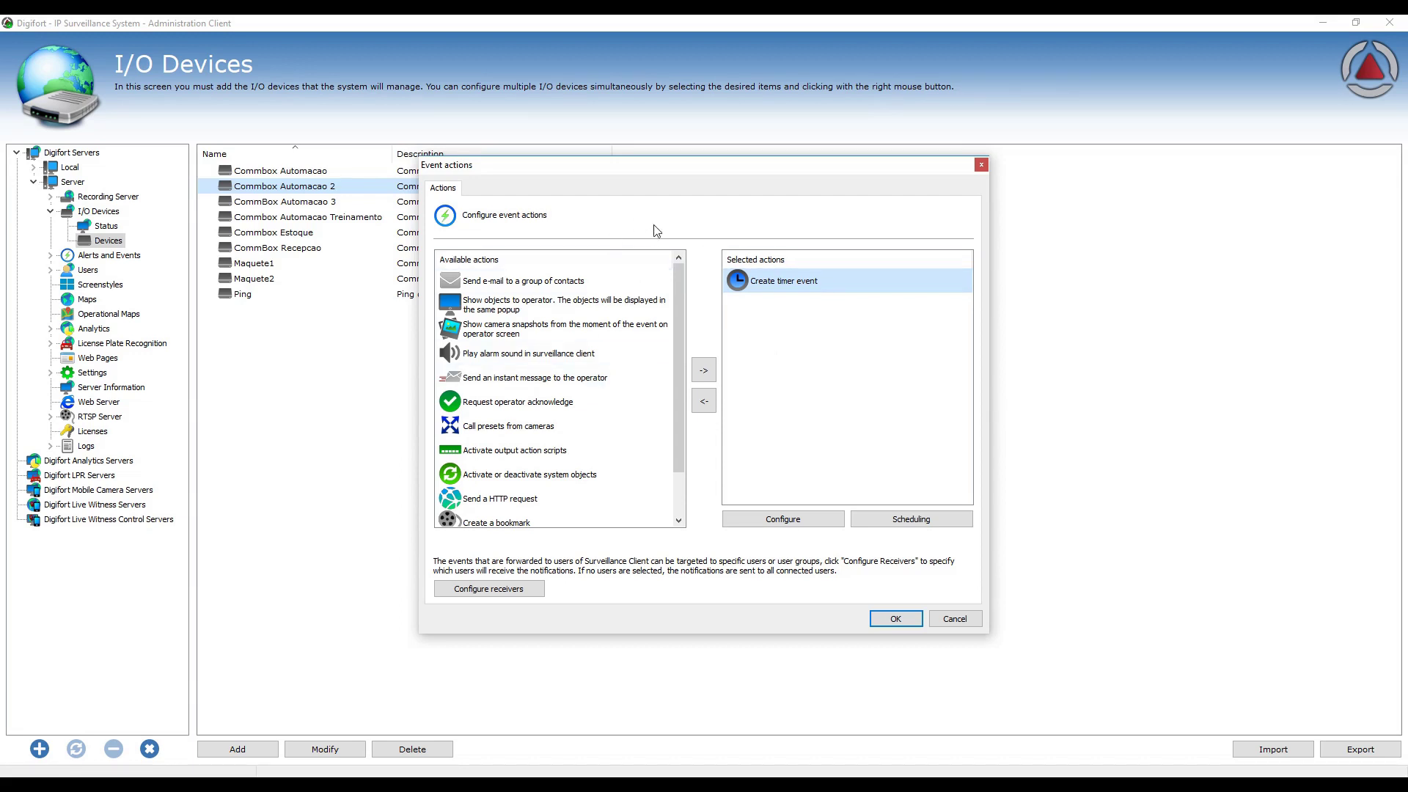
left_click_drag(806, 166, 897, 454)
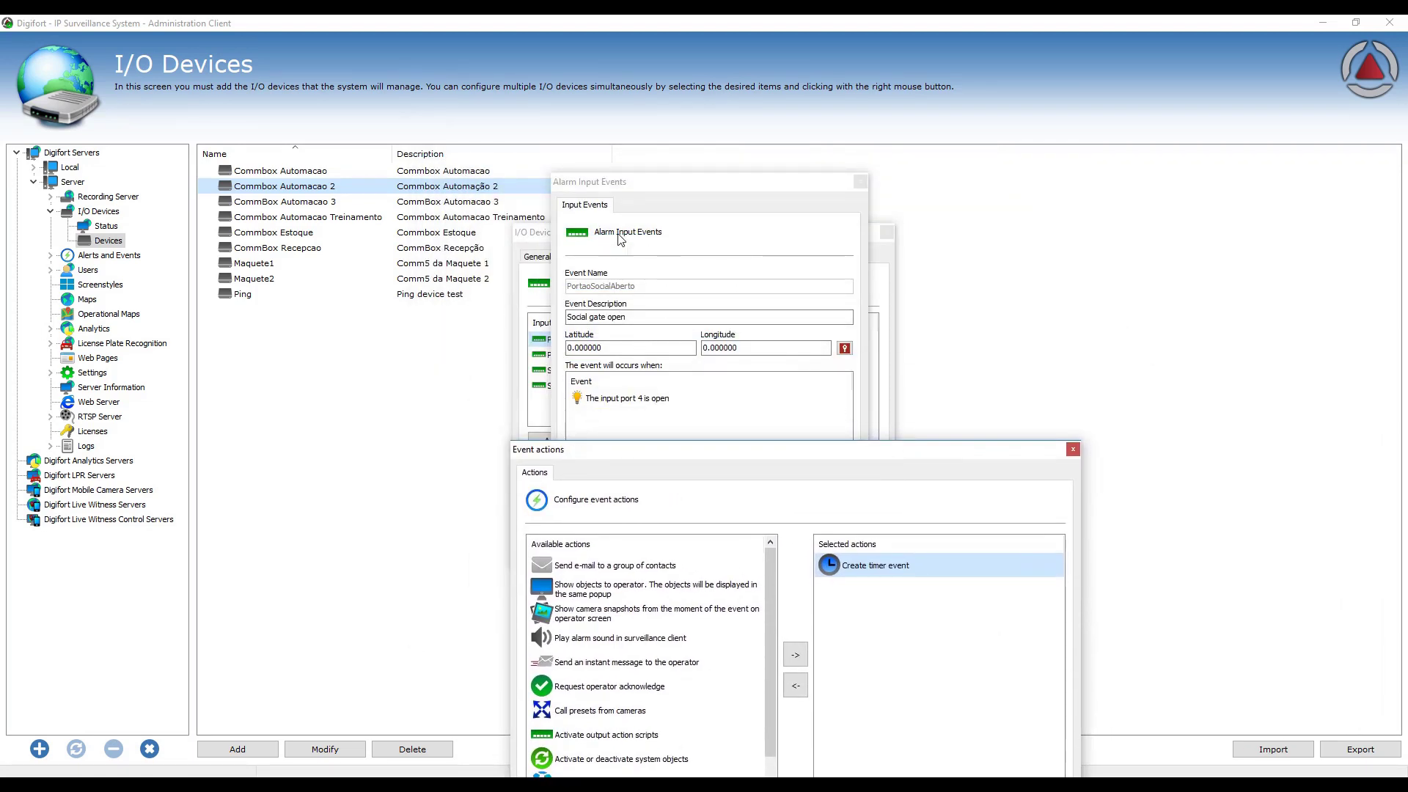
left_click_drag(718, 457, 648, 153)
Open the Door Open Too Long timer: 'Social gate is open for too long' after 10 seconds
double_click(785, 265)
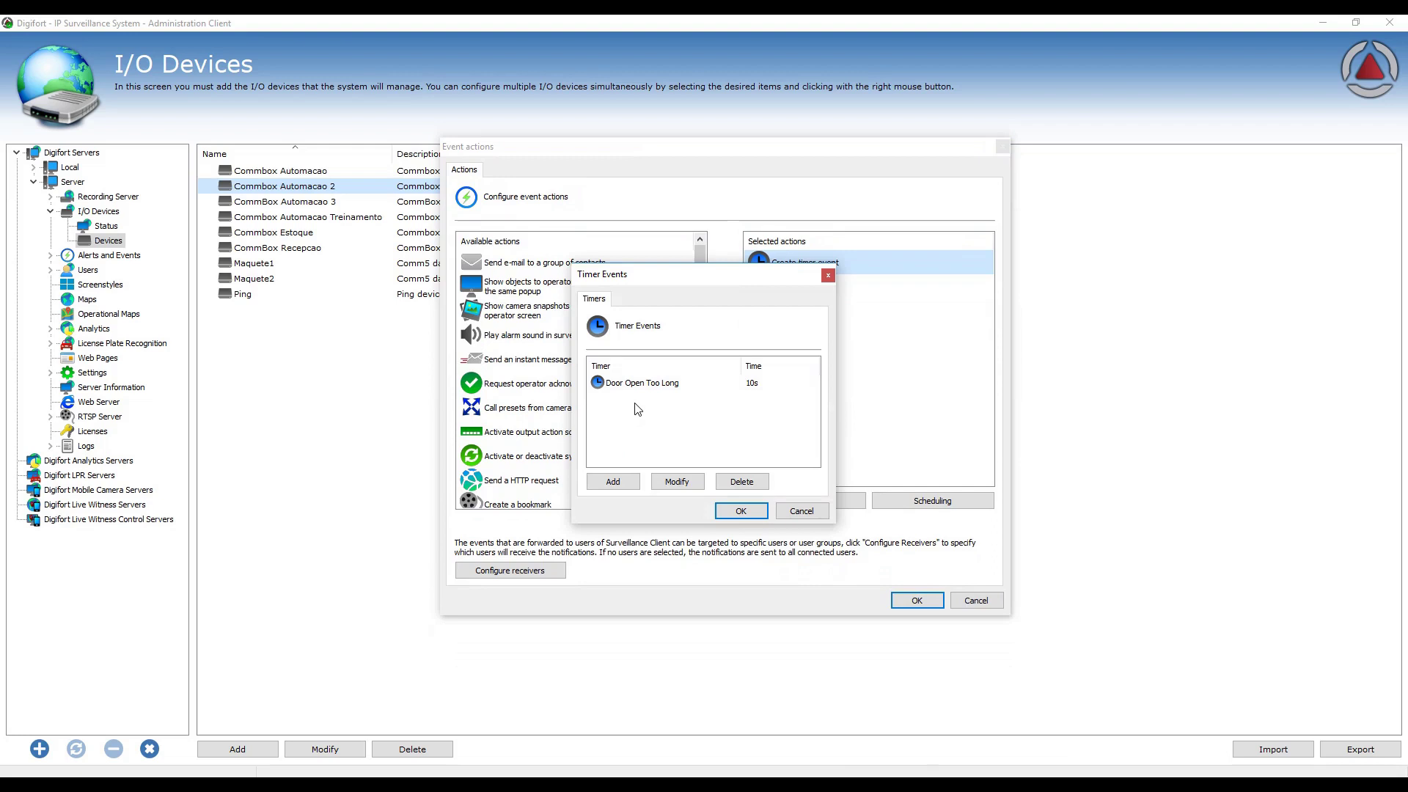
left_click(617, 481)
left_click(828, 528)
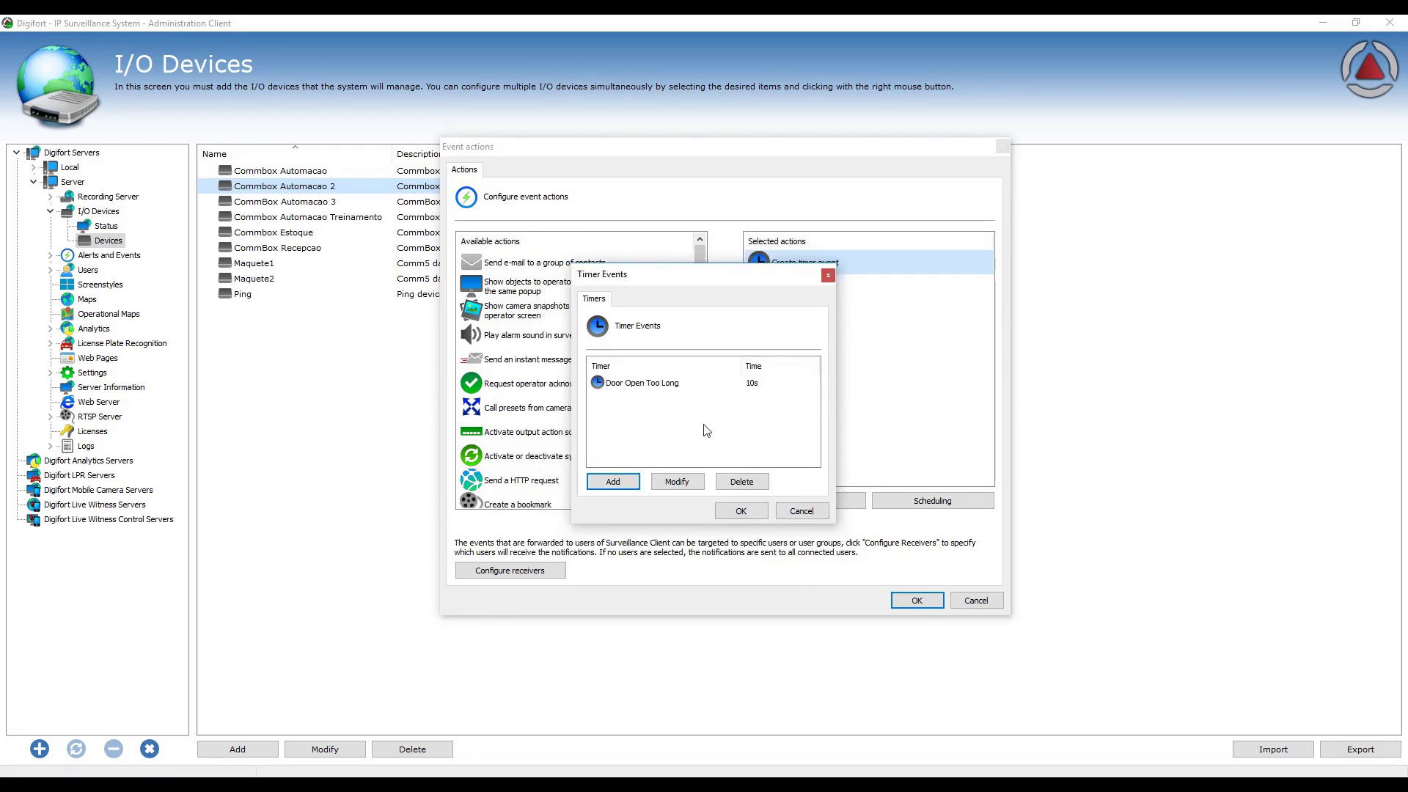
double_click(666, 383)
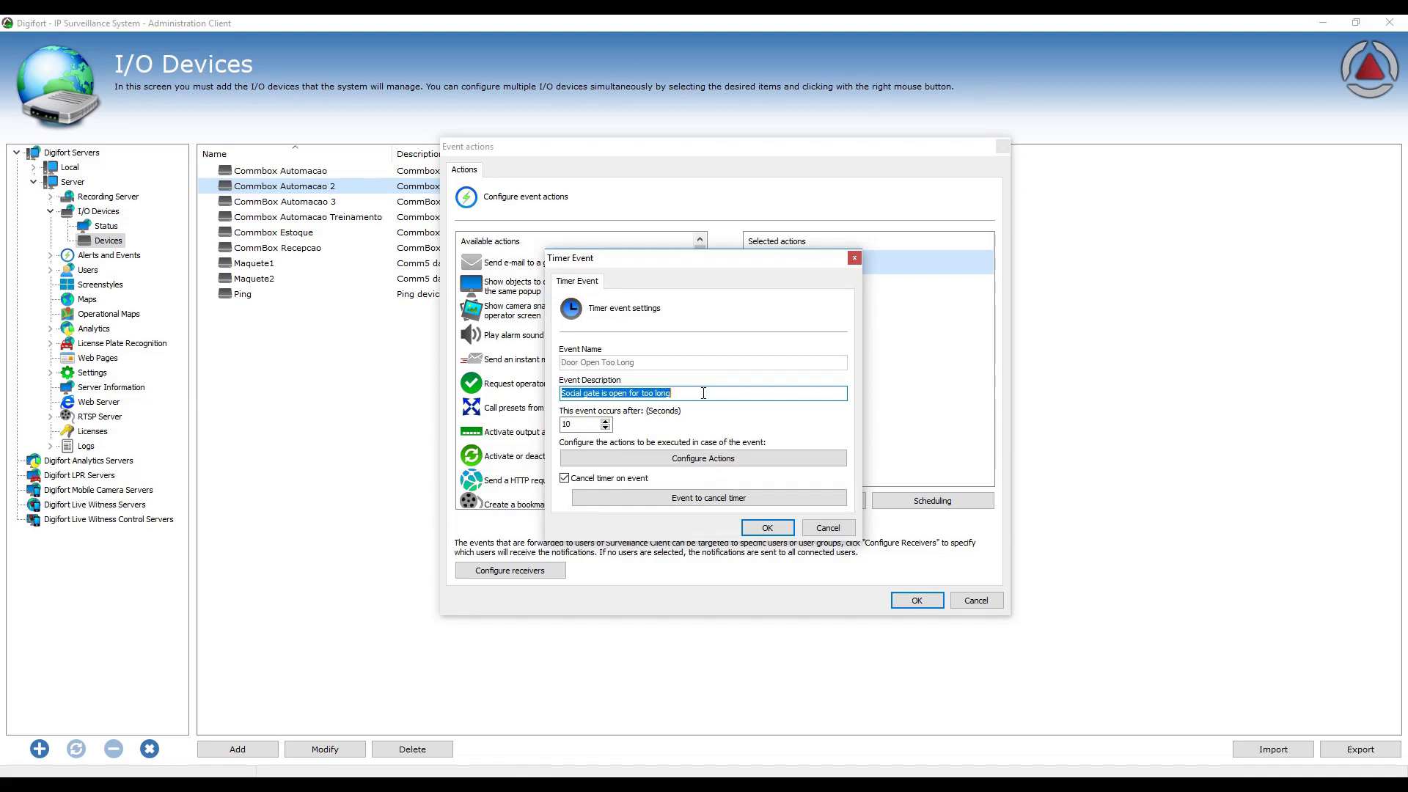
left_click(704, 393)
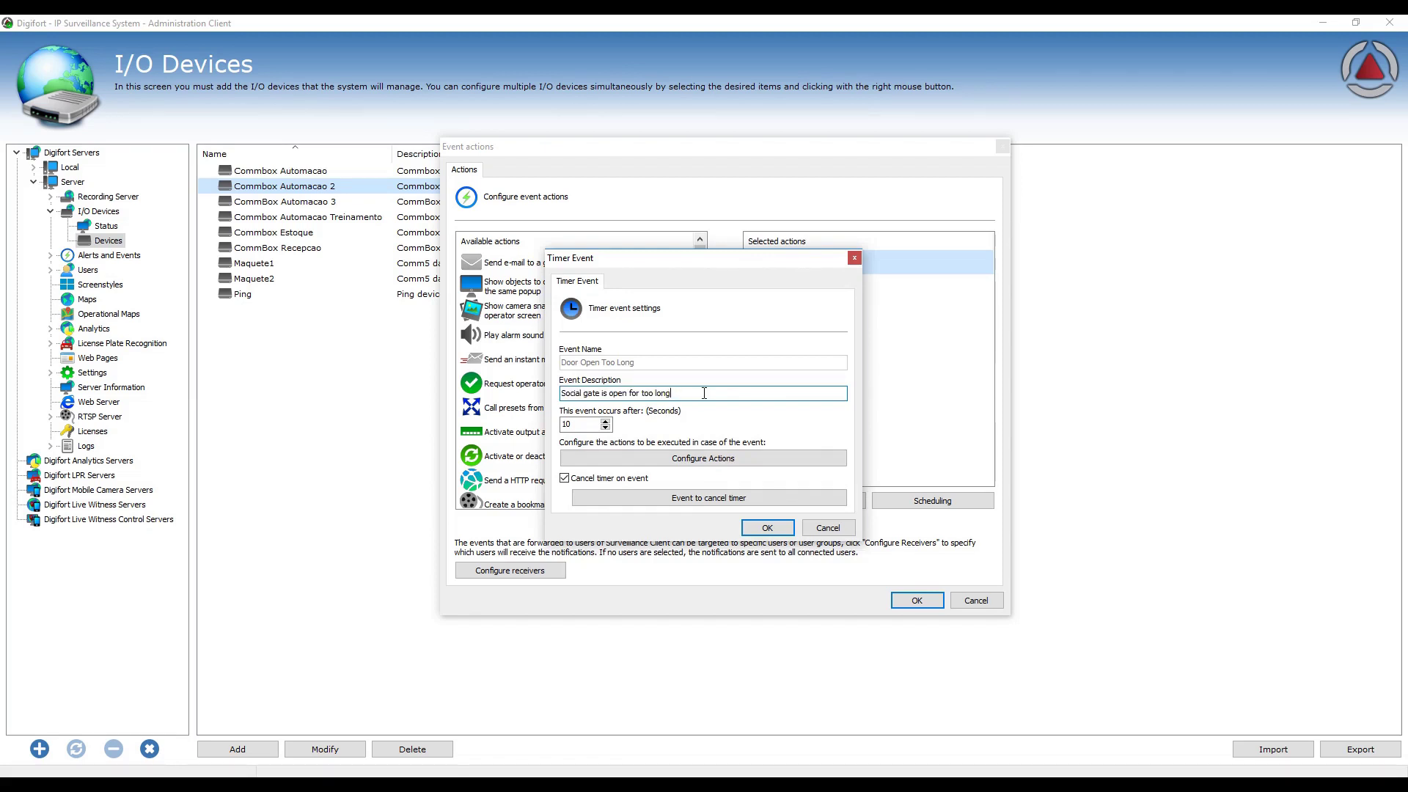
double_click(581, 425)
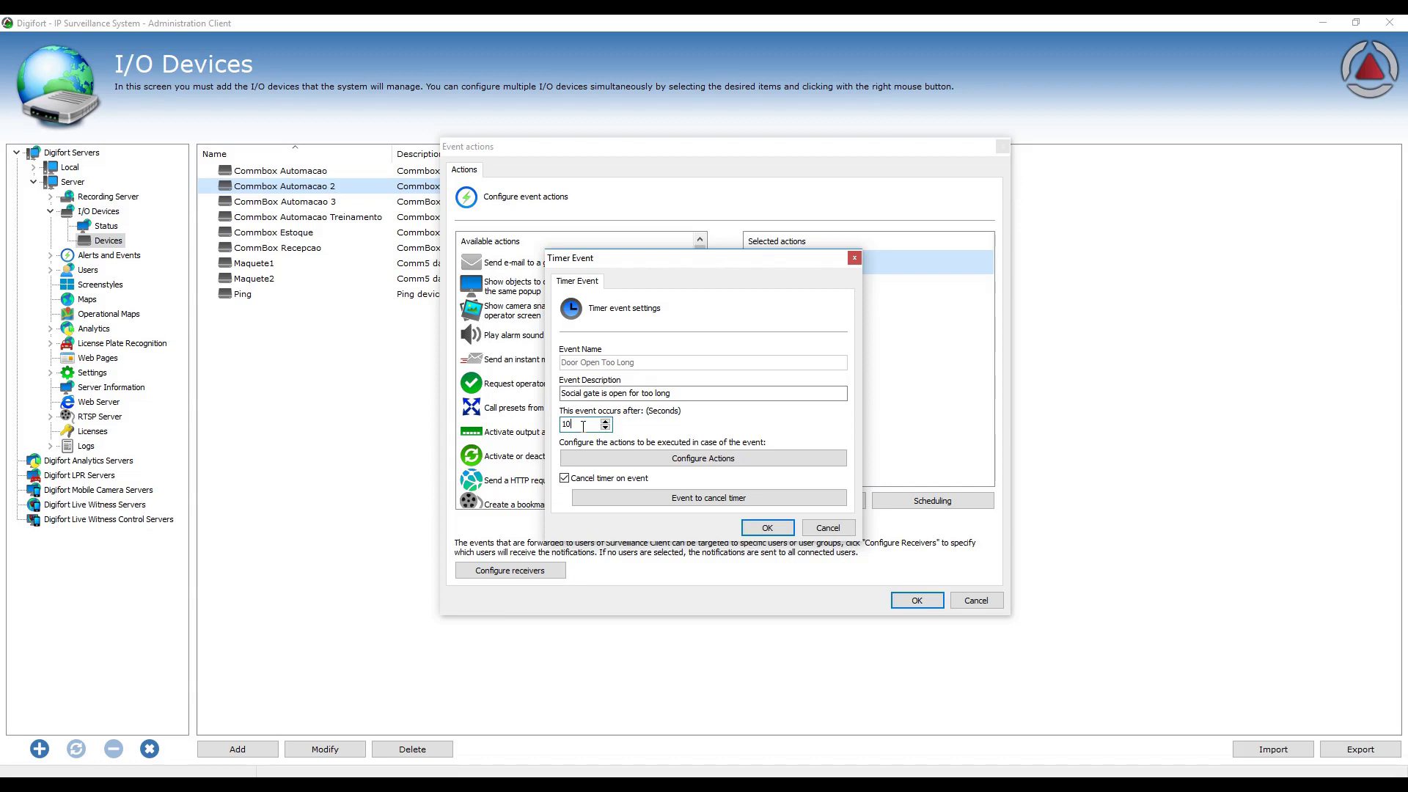
Review the timer's Send e-mail warning message and its cameras 09 and 41
left_click(711, 459)
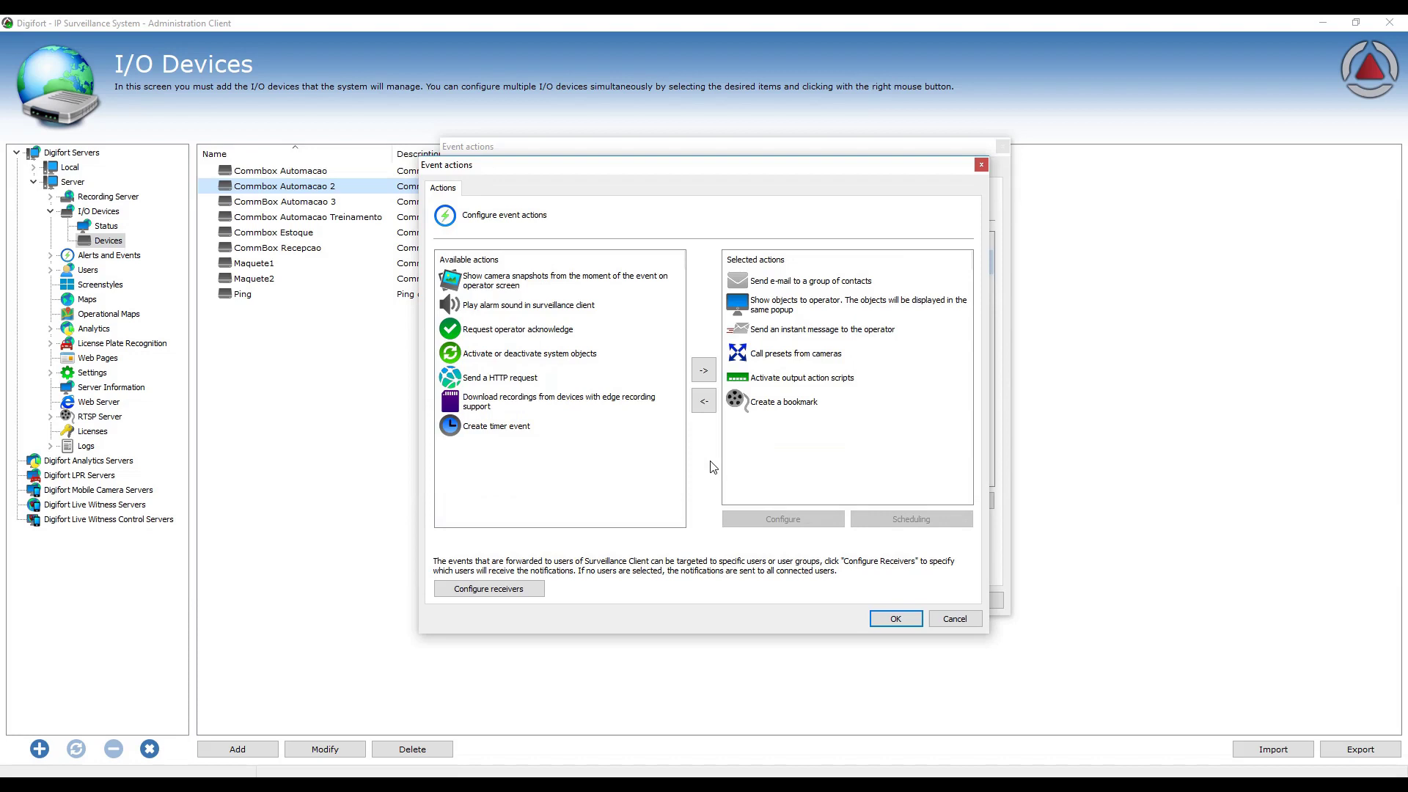
double_click(791, 286)
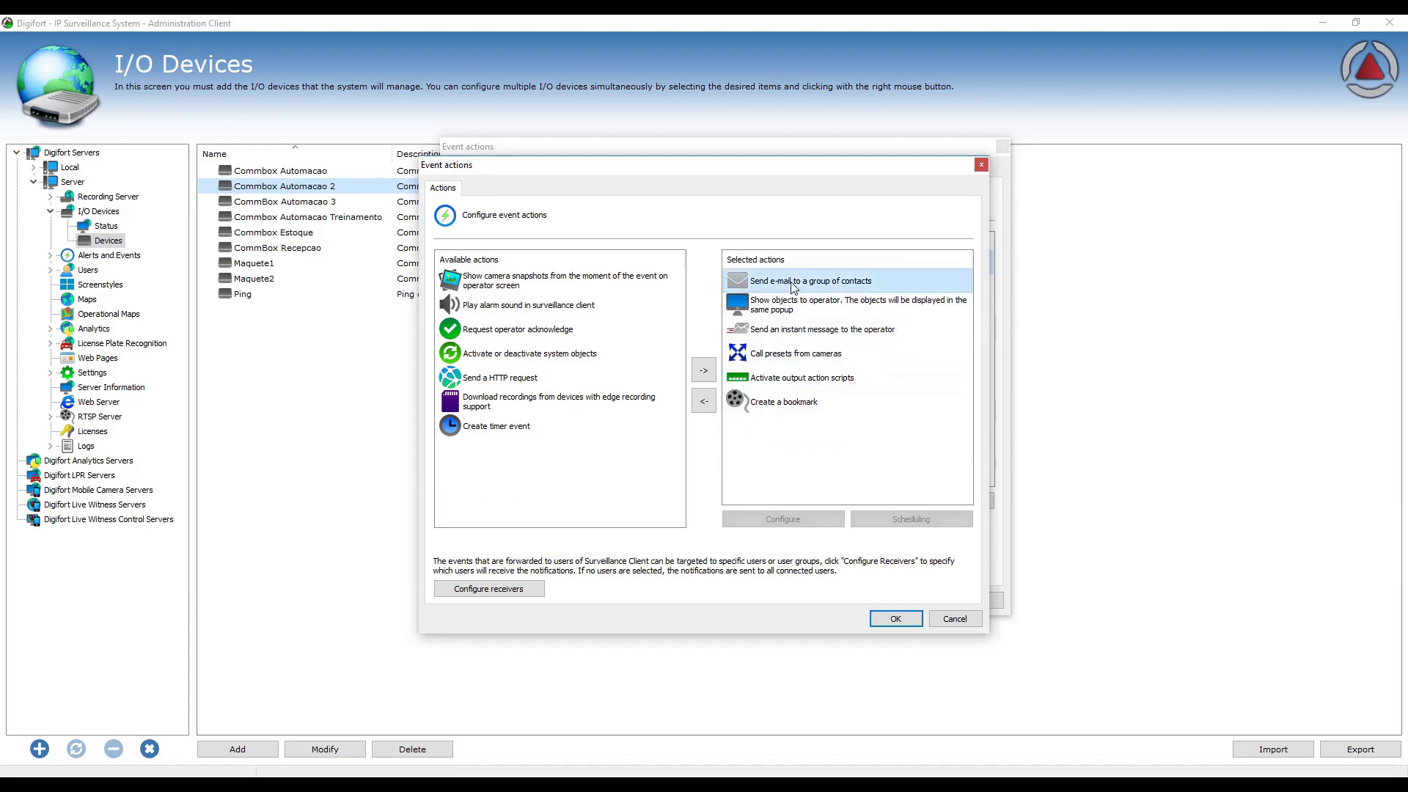
key("ctrl+a")
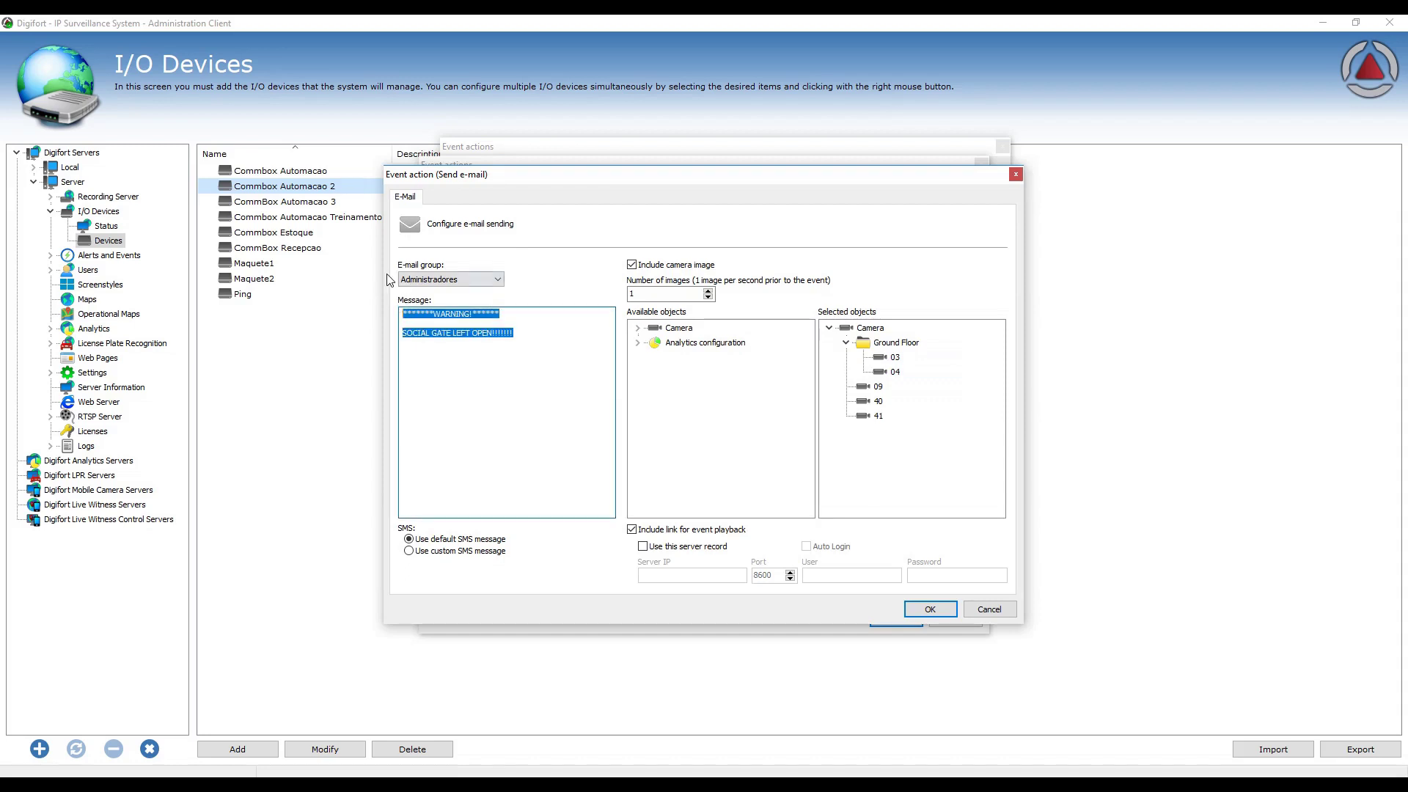
left_click(505, 356)
key("ctrl+a")
left_click(537, 335)
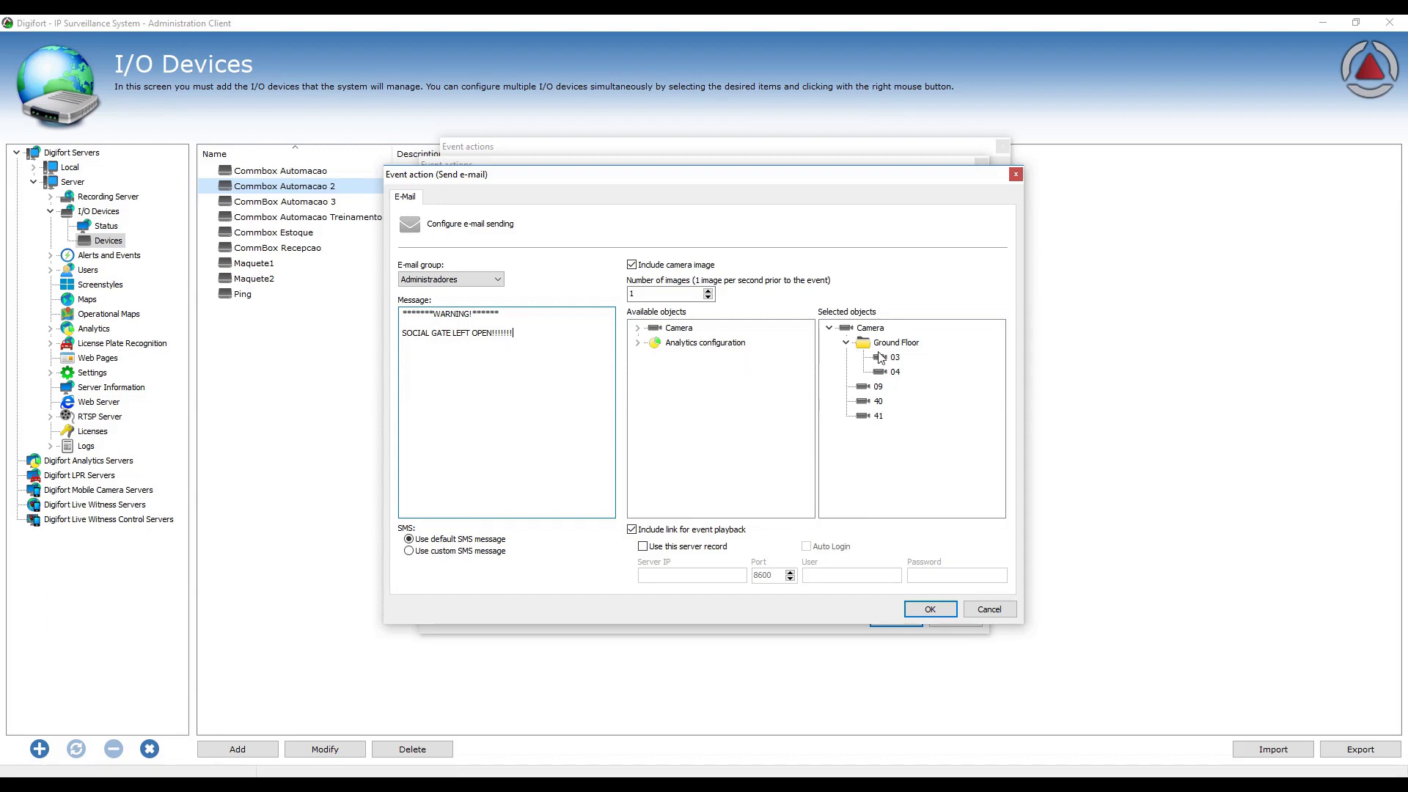
left_click(876, 387)
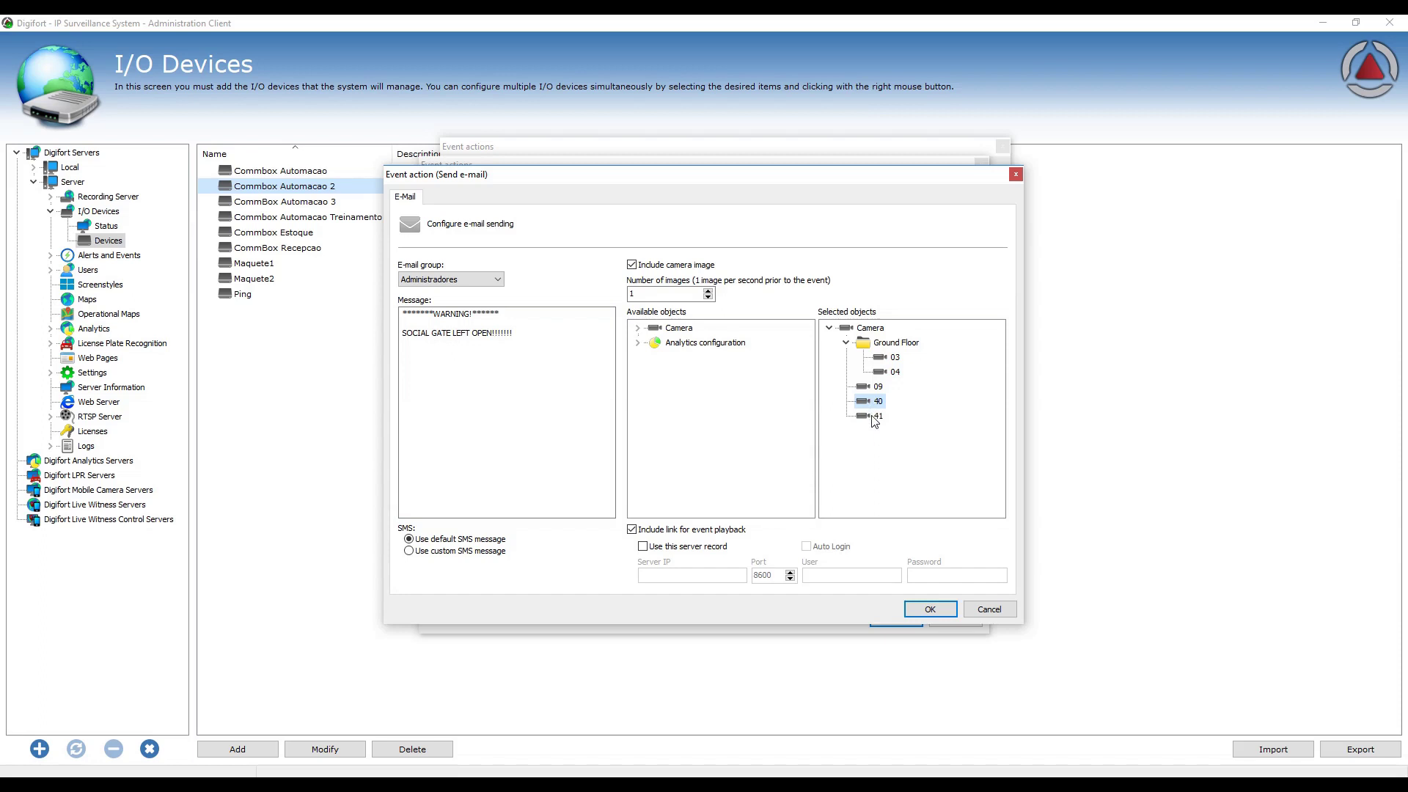
left_click(877, 415)
left_click(975, 607)
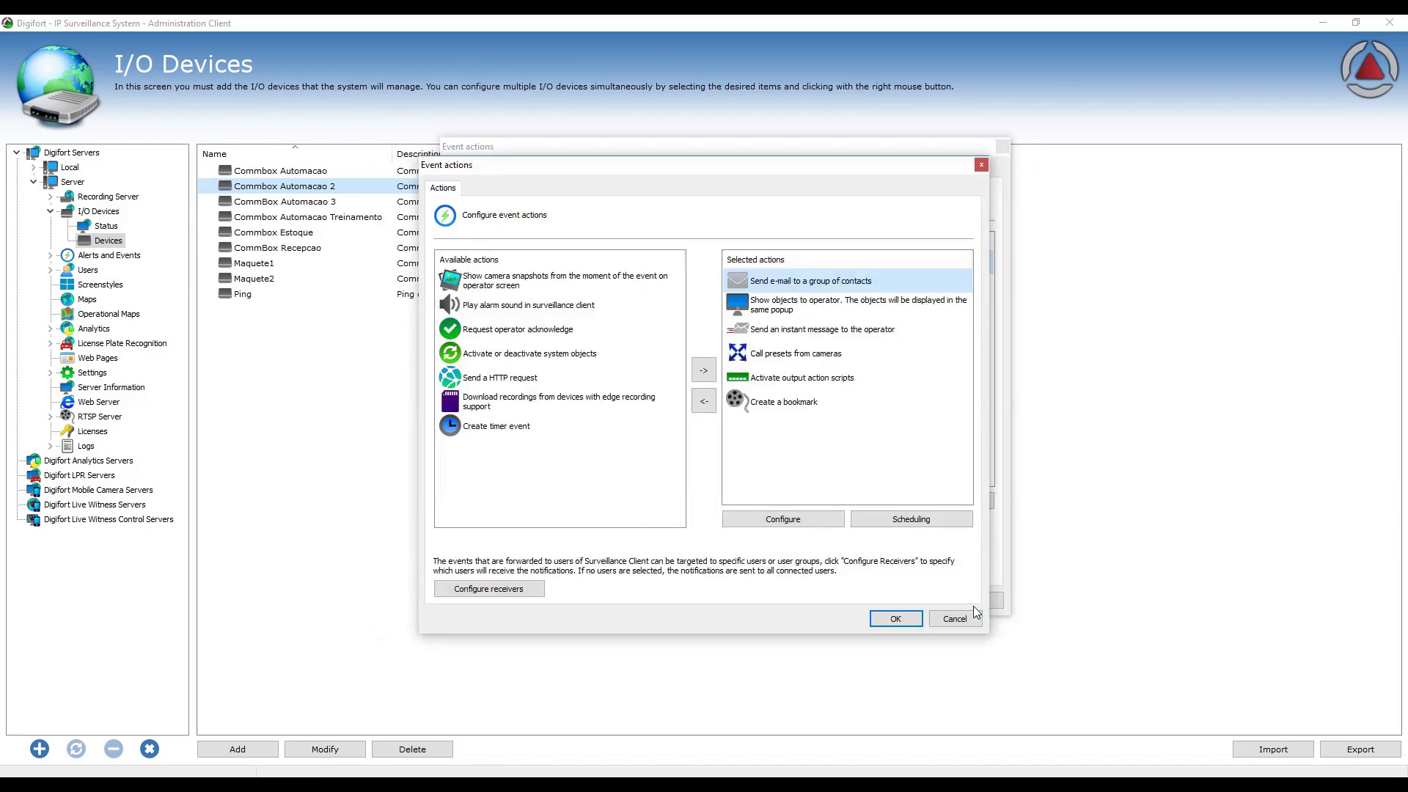
Review the show-objects action's cameras 04, 09 and 41 and close it unchanged
left_click(798, 308)
double_click(798, 308)
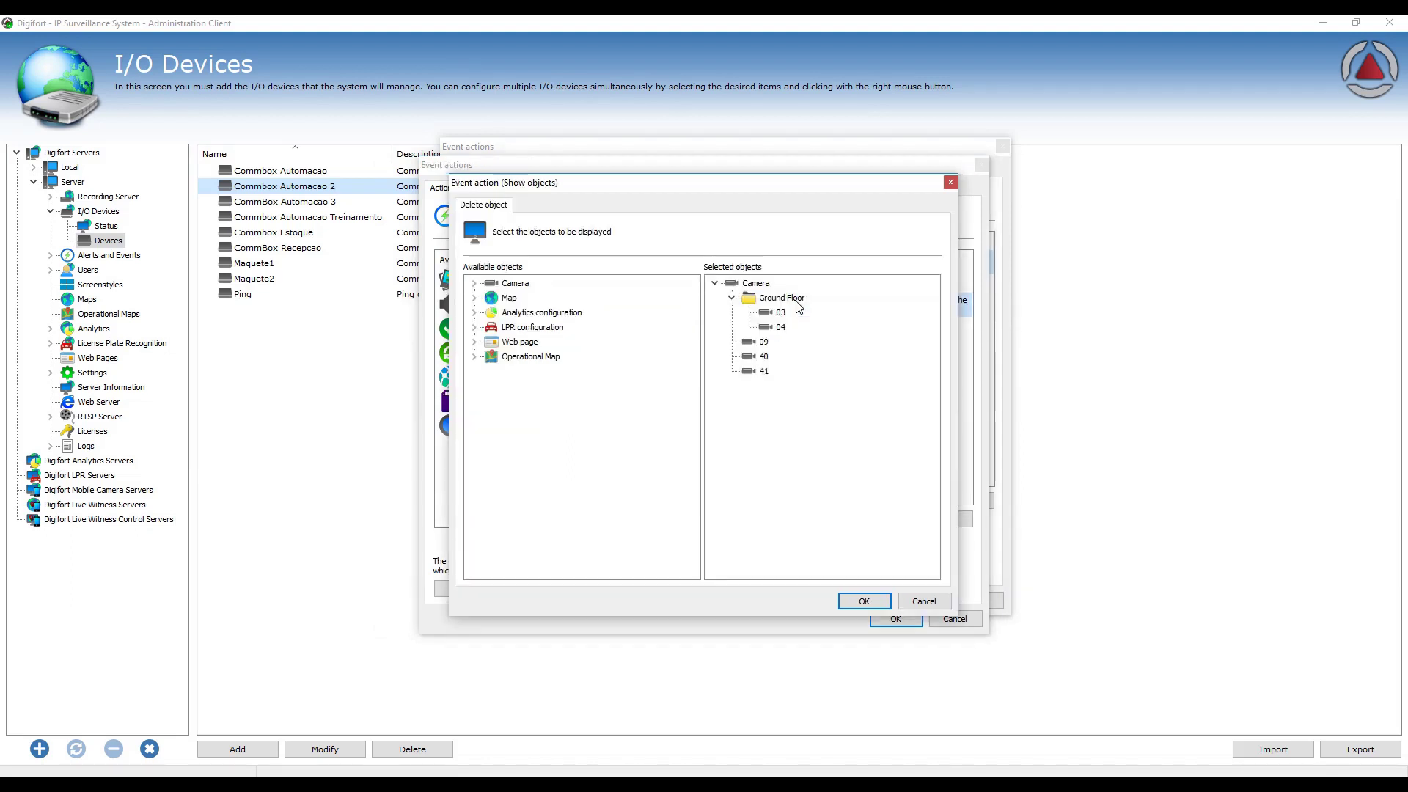
left_click(776, 381)
left_click(780, 327)
left_click(761, 343, "ctrl")
left_click(760, 343)
left_click(763, 371)
left_click(916, 601)
Review the 'SOCIAL GATE LEFT OPEN' operator message and close it unchanged
double_click(796, 329)
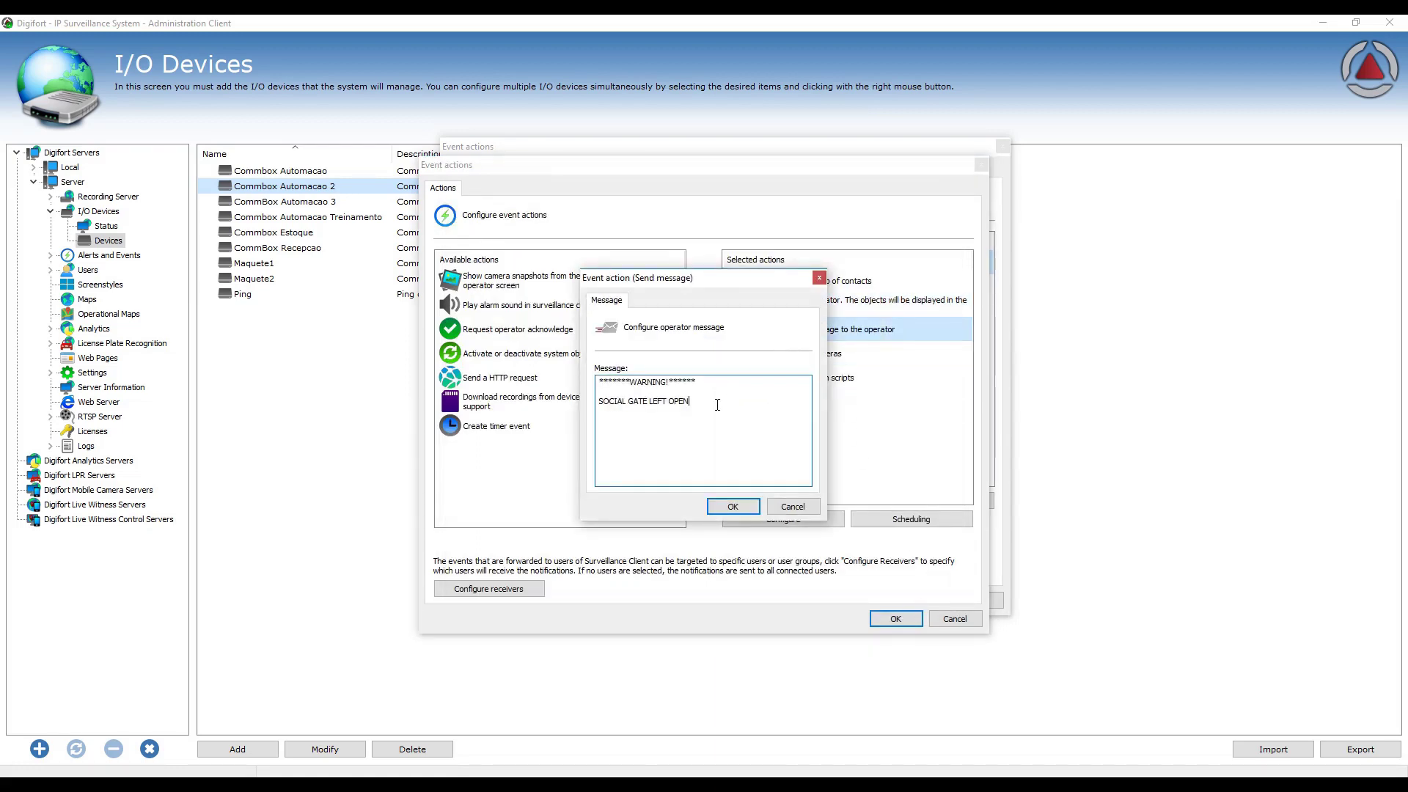
left_click_drag(718, 404, 591, 368)
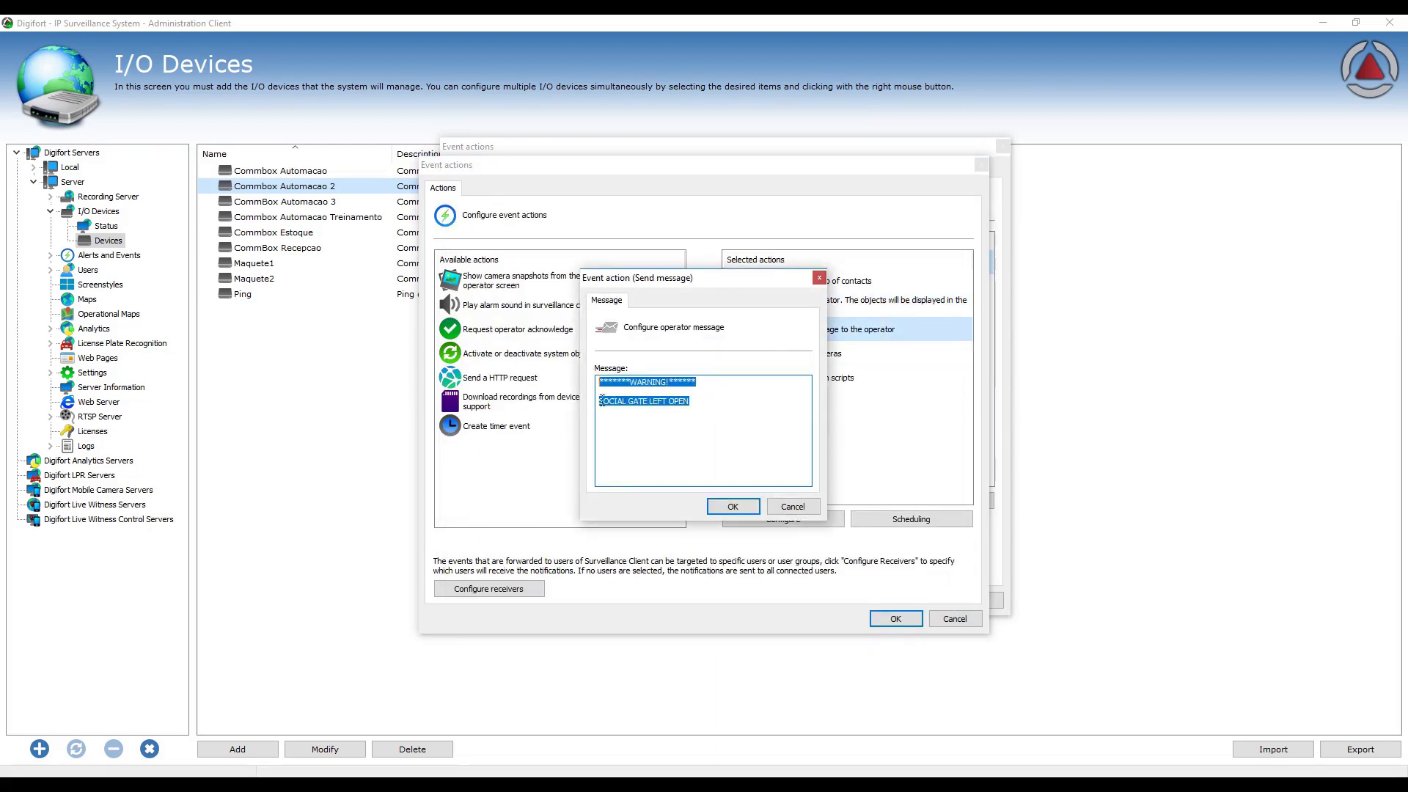
left_click(696, 425)
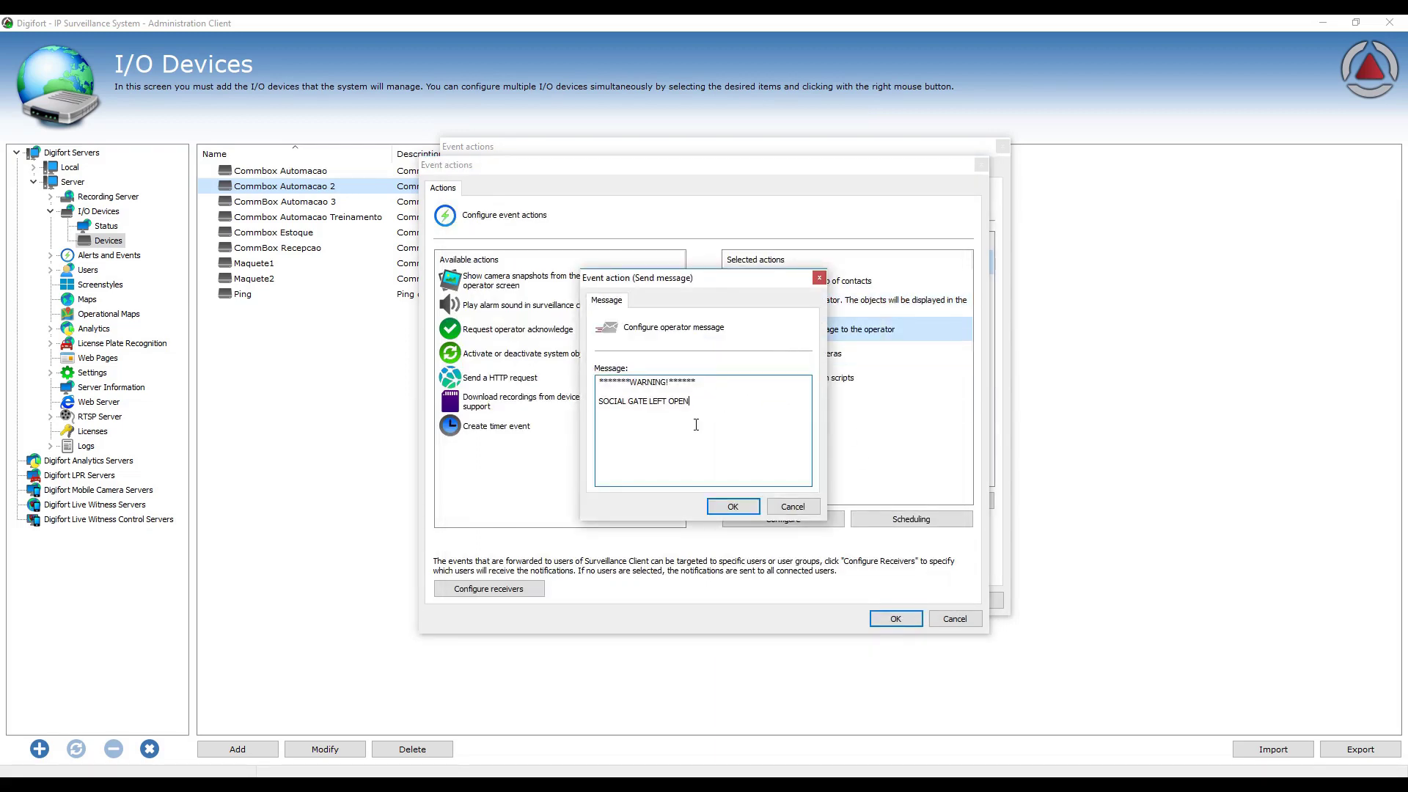
left_click(792, 508)
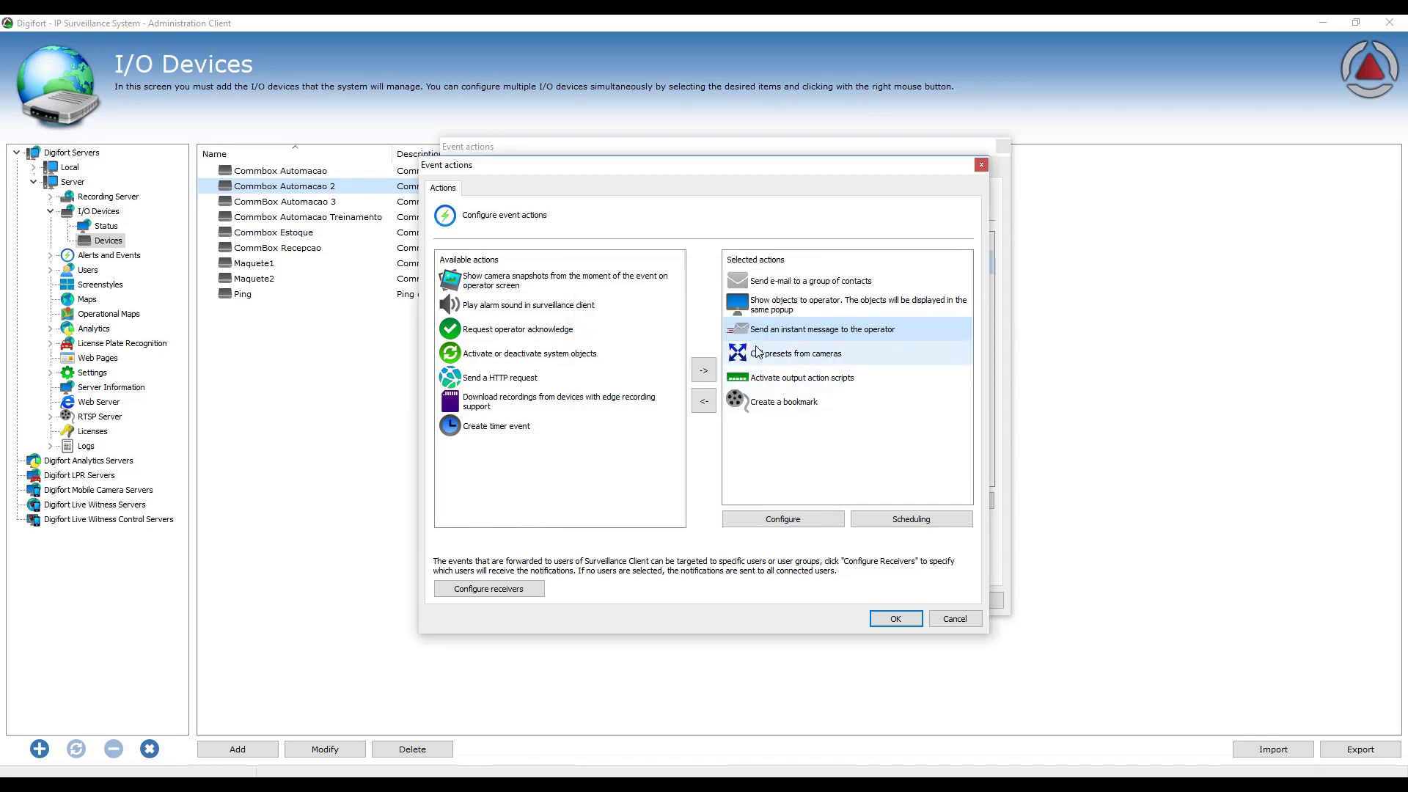
Re-add camera 40's Social Gate preset to the preset action, browse camera 51, and save
double_click(776, 360)
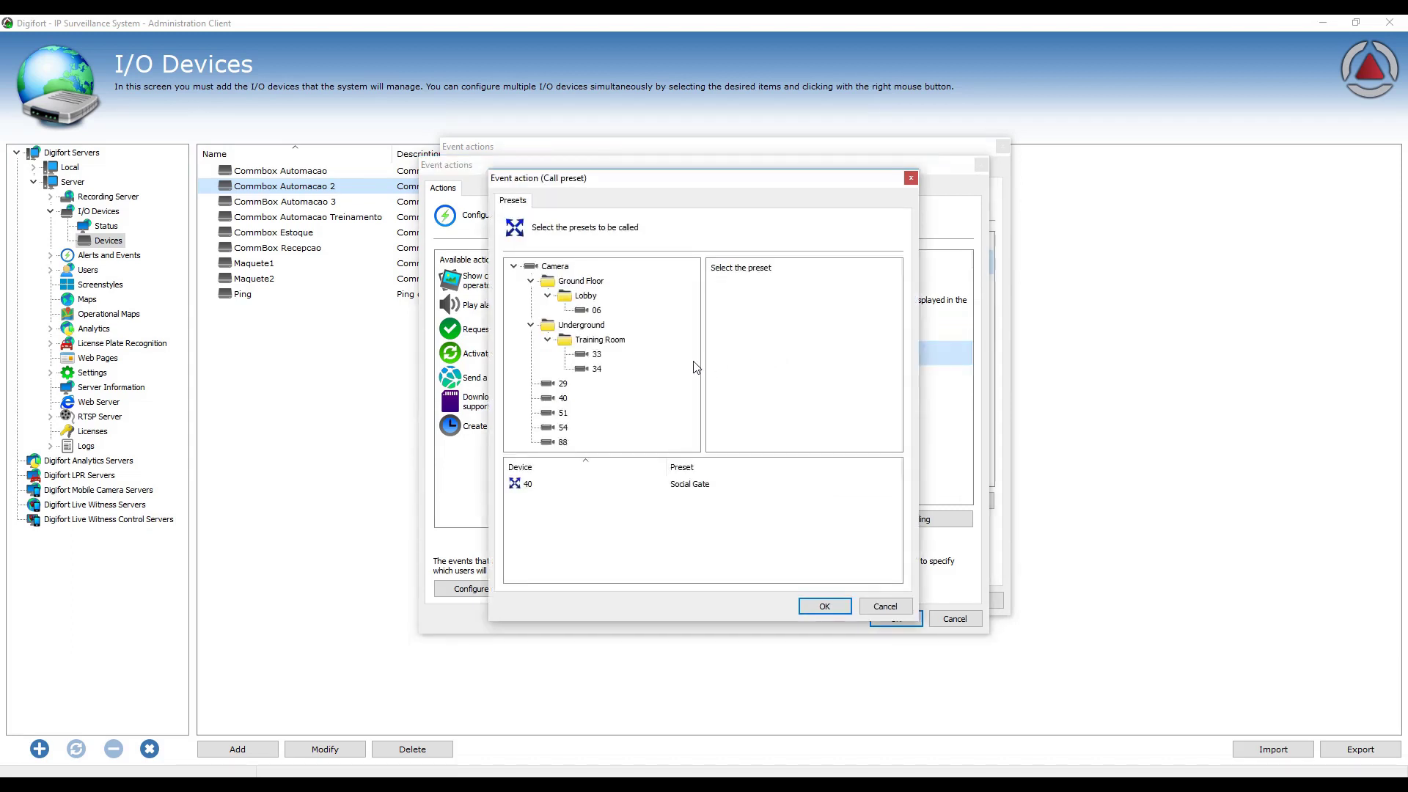
left_click(559, 399)
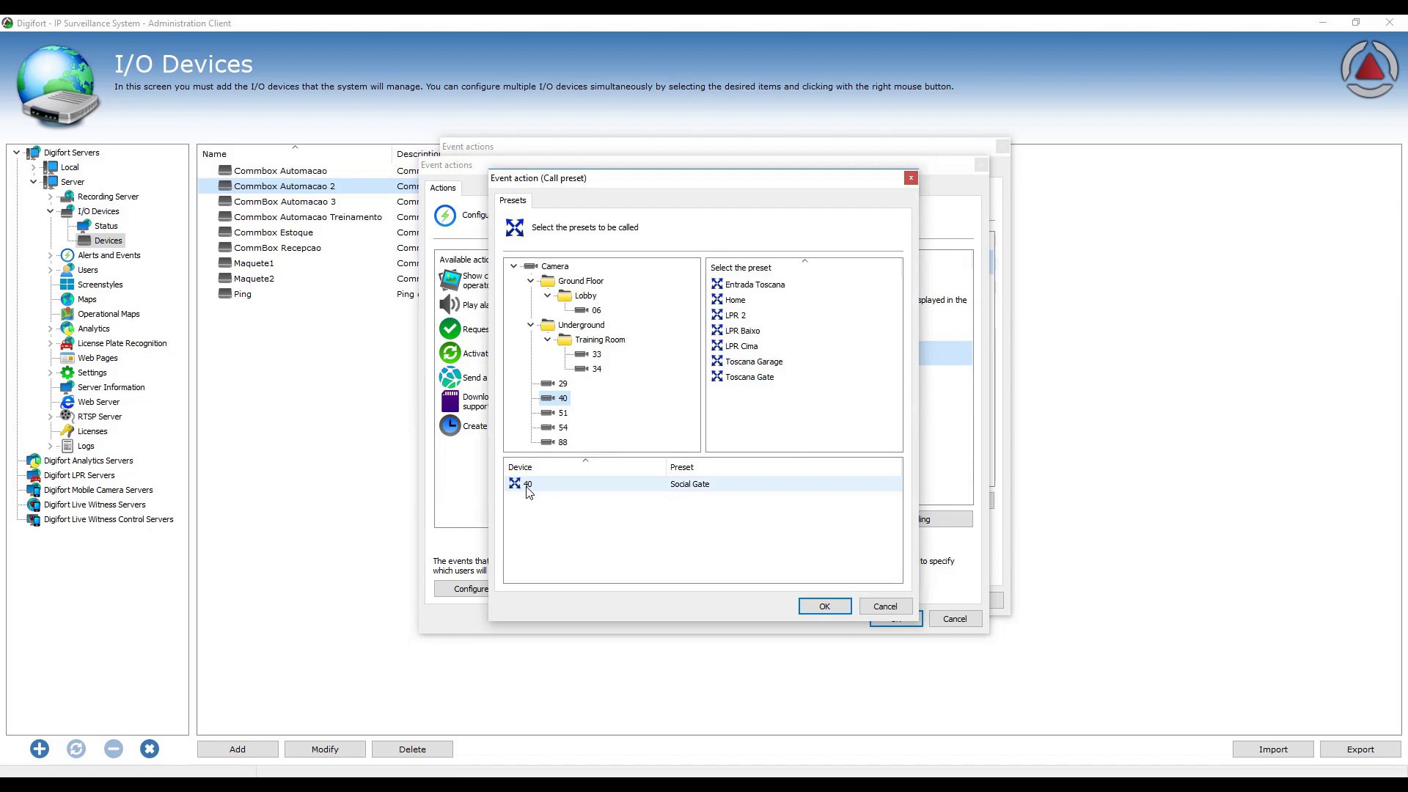
left_click_drag(534, 485, 751, 388)
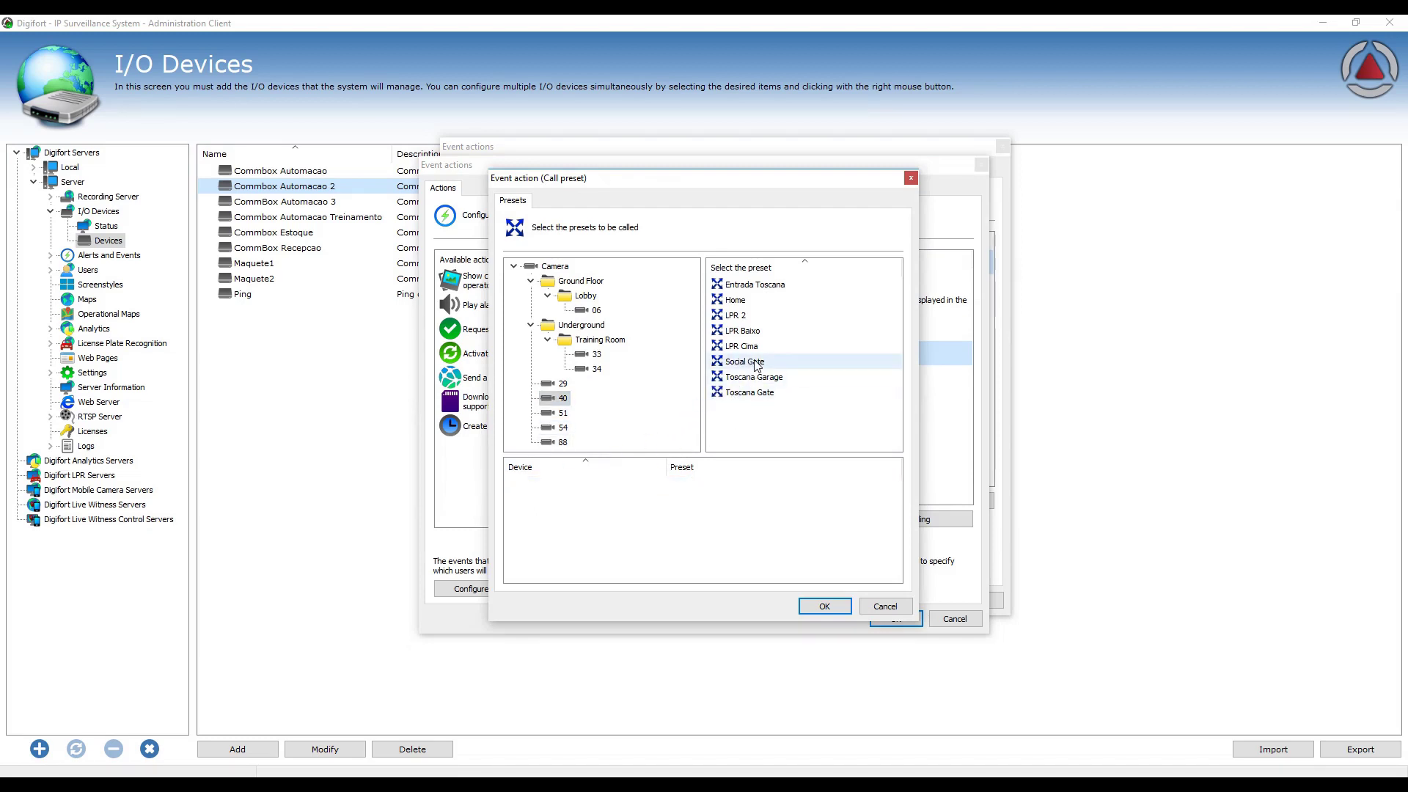
left_click(756, 365)
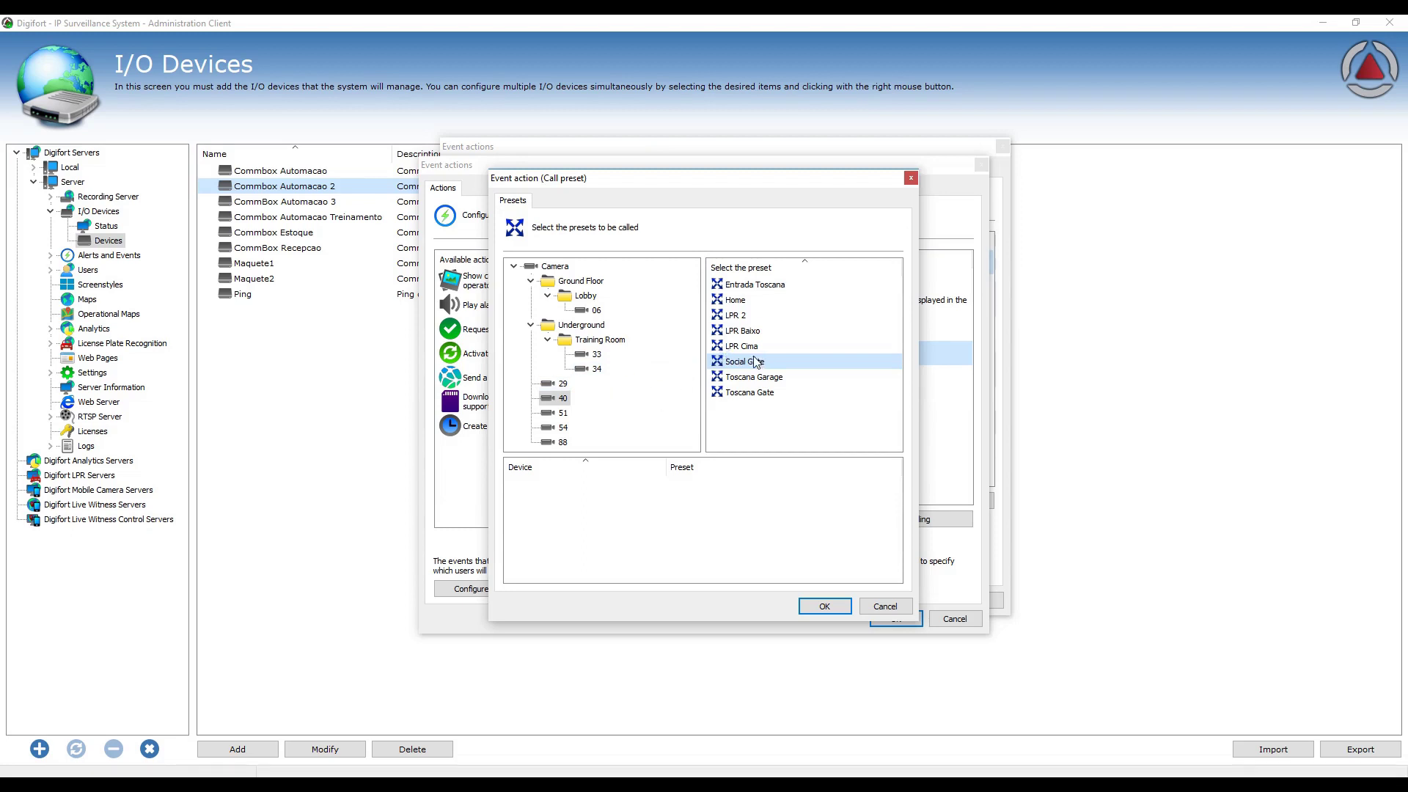
left_click_drag(756, 362, 646, 493)
left_click(562, 413)
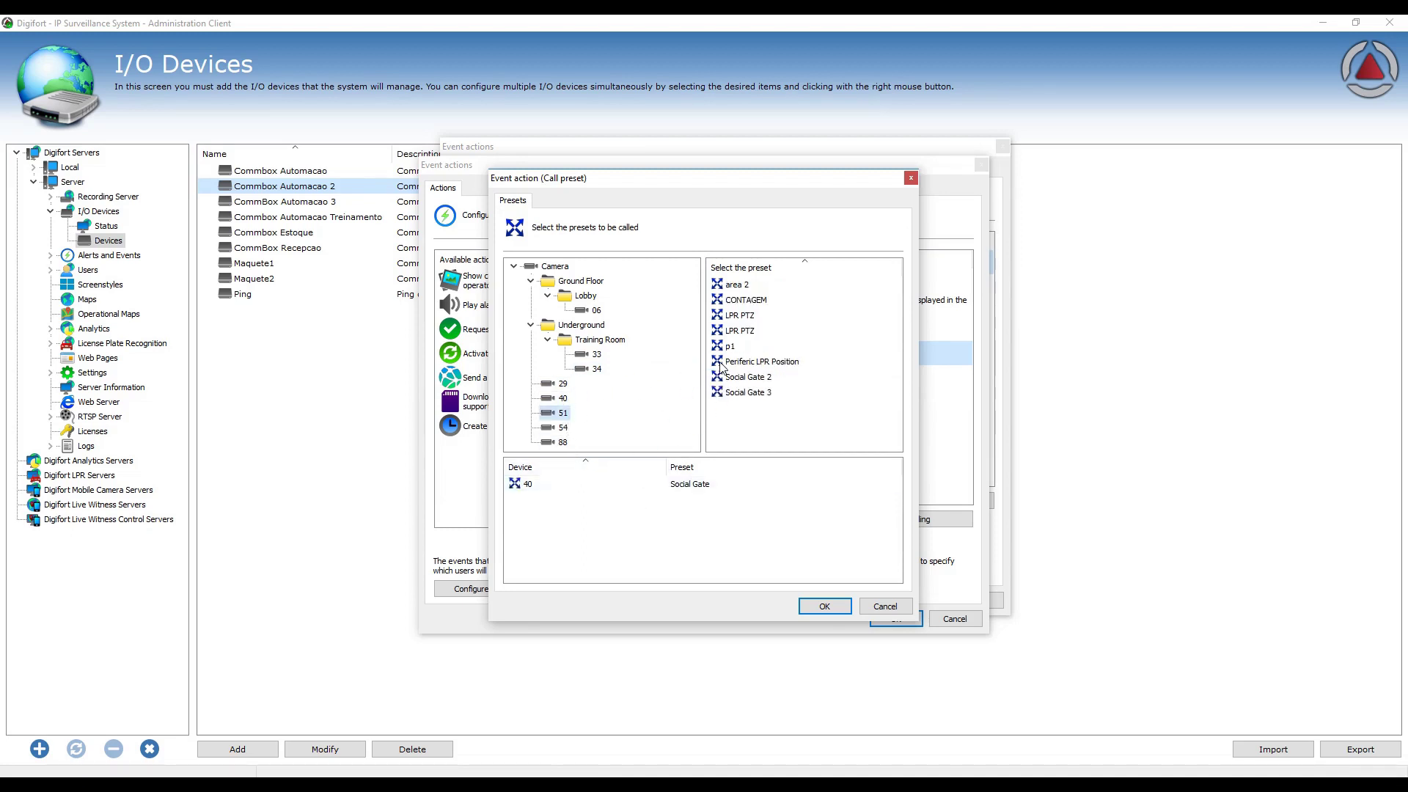
left_click(762, 316)
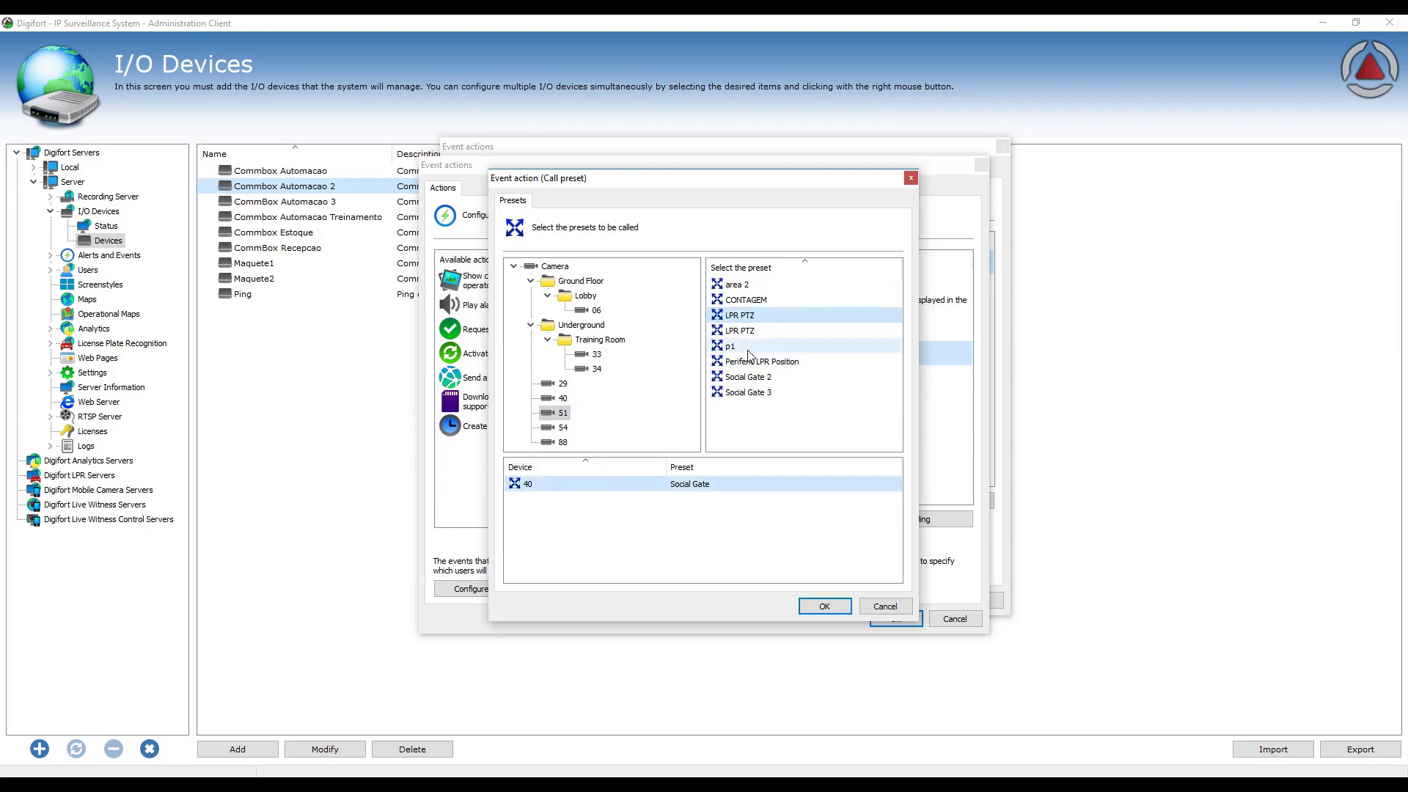
left_click(824, 606)
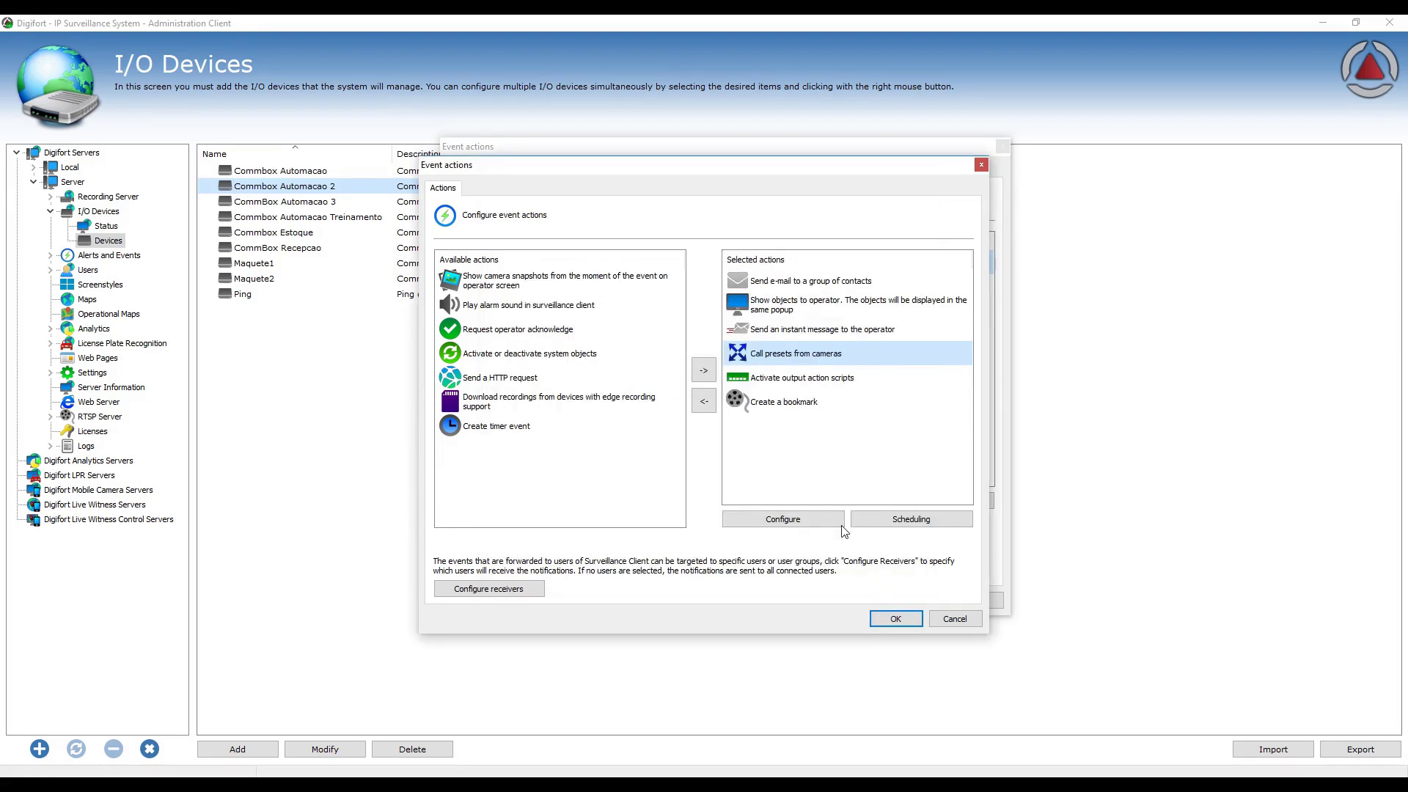
Re-add AtivarSirenePortaoSocial from Commbox Automacao 2 to the output action and save
left_click(787, 383)
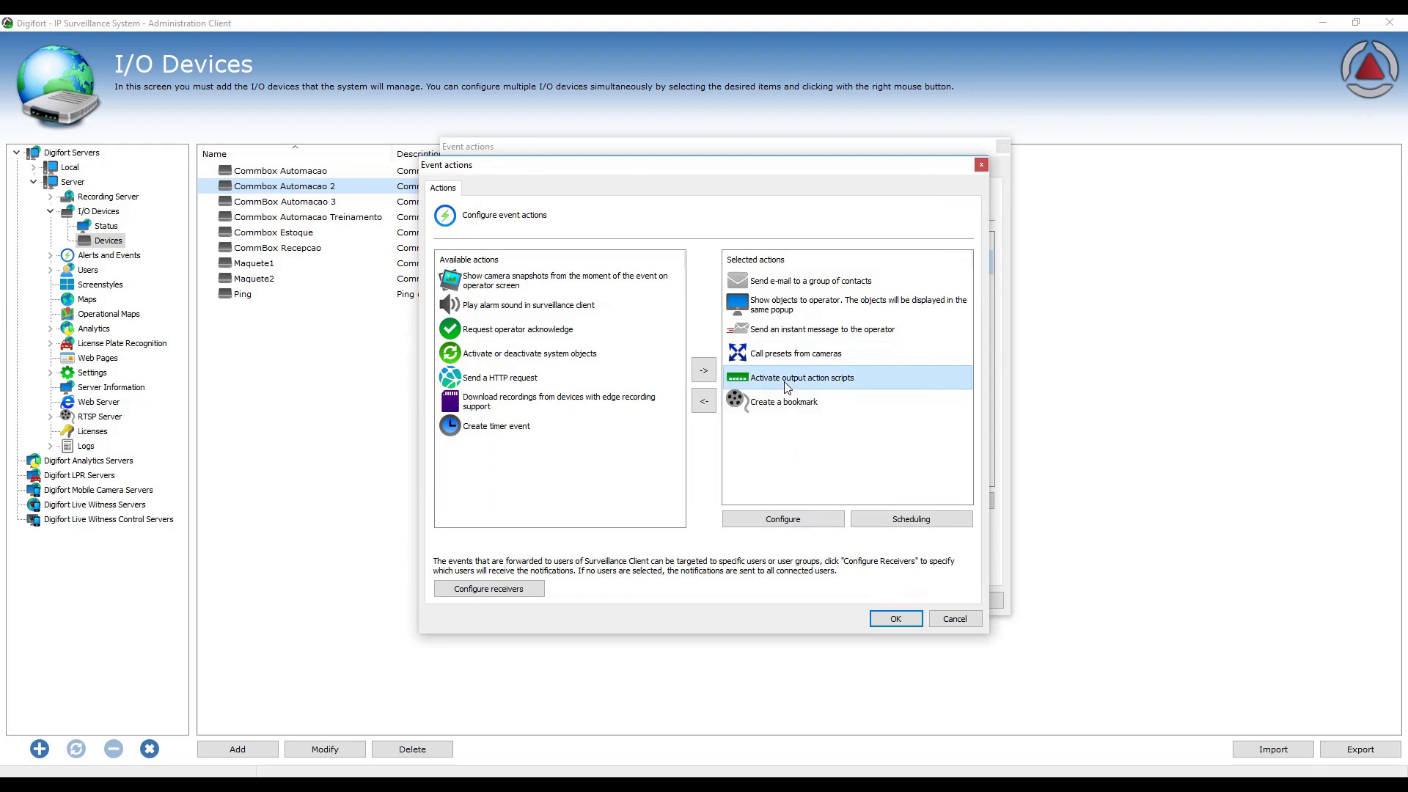
double_click(786, 379)
left_click(568, 484)
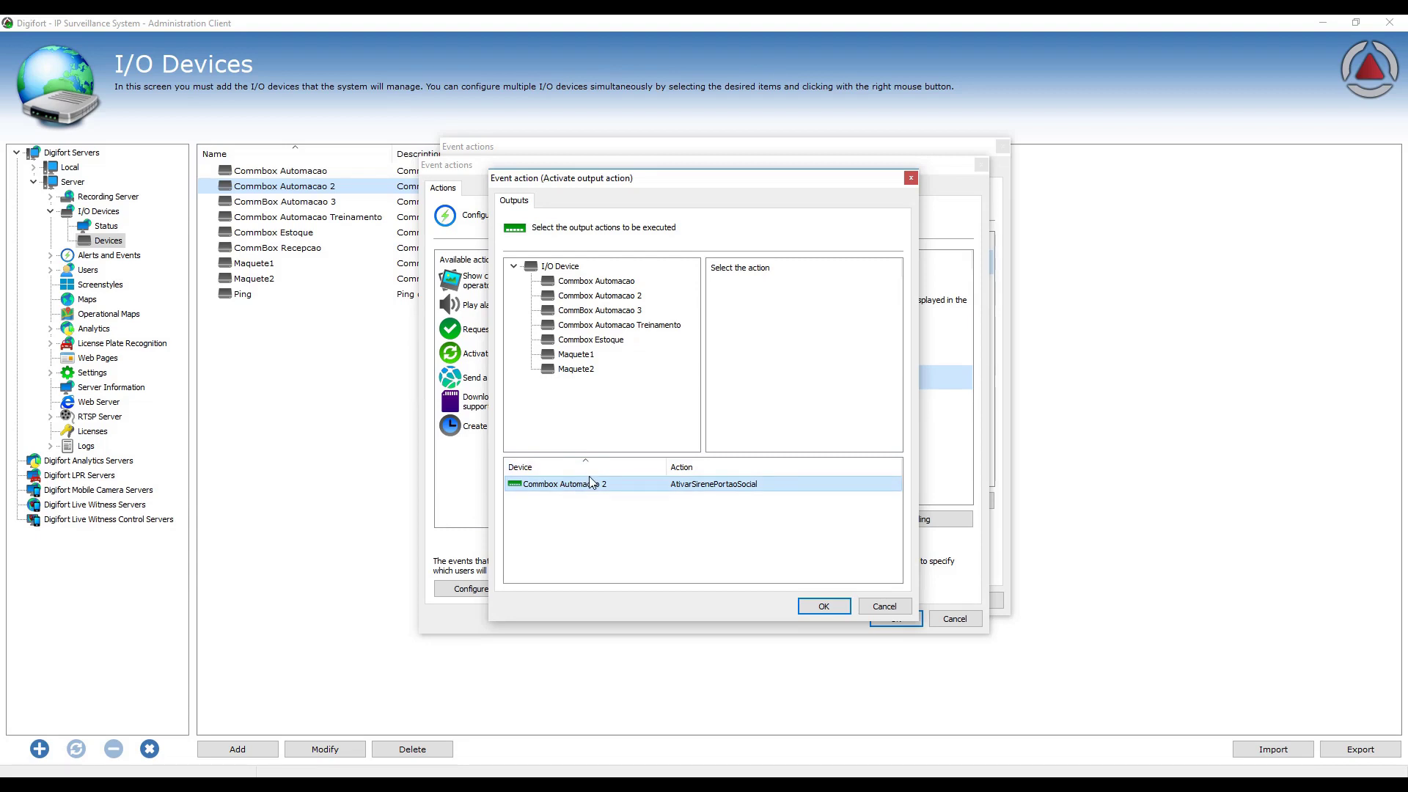
left_click(627, 297)
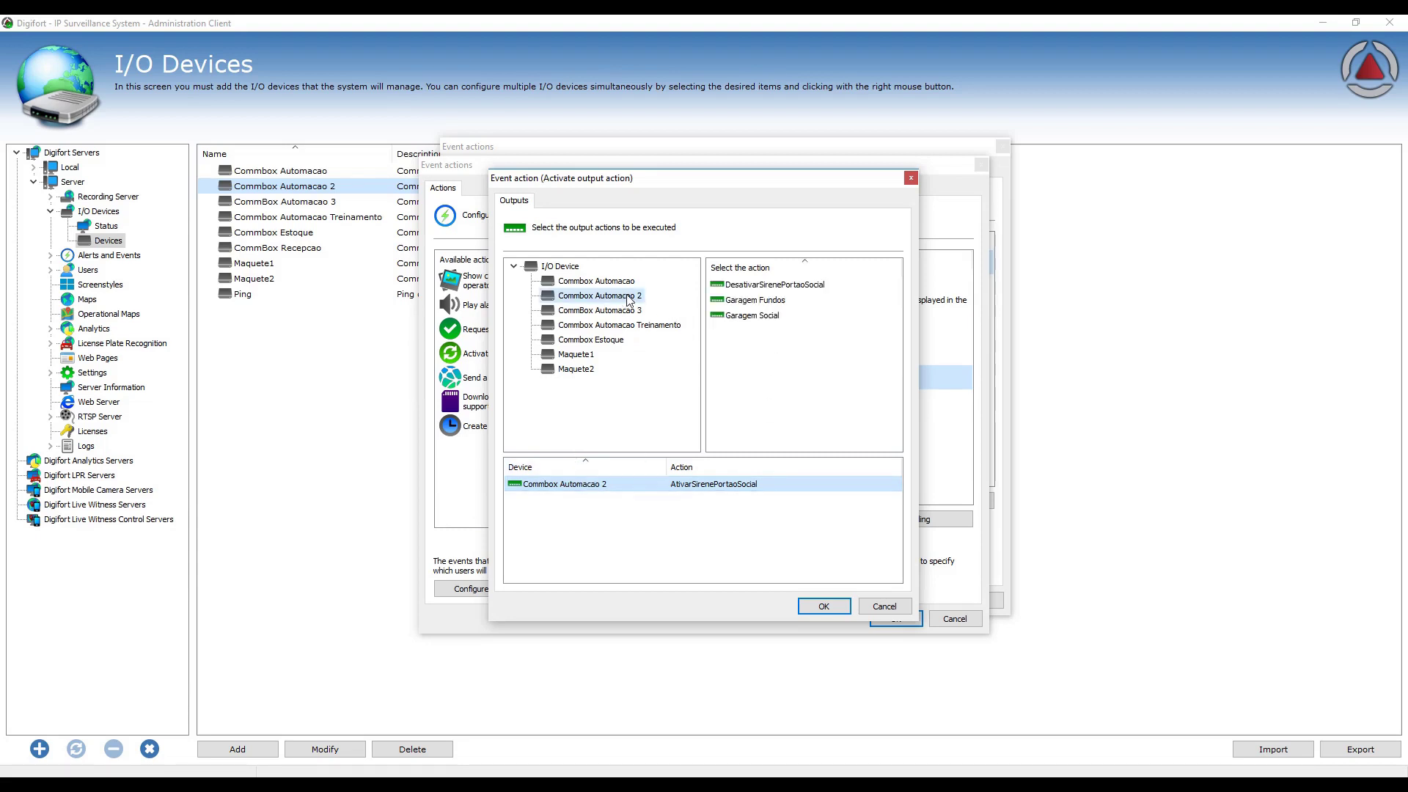
left_click_drag(705, 484, 778, 353)
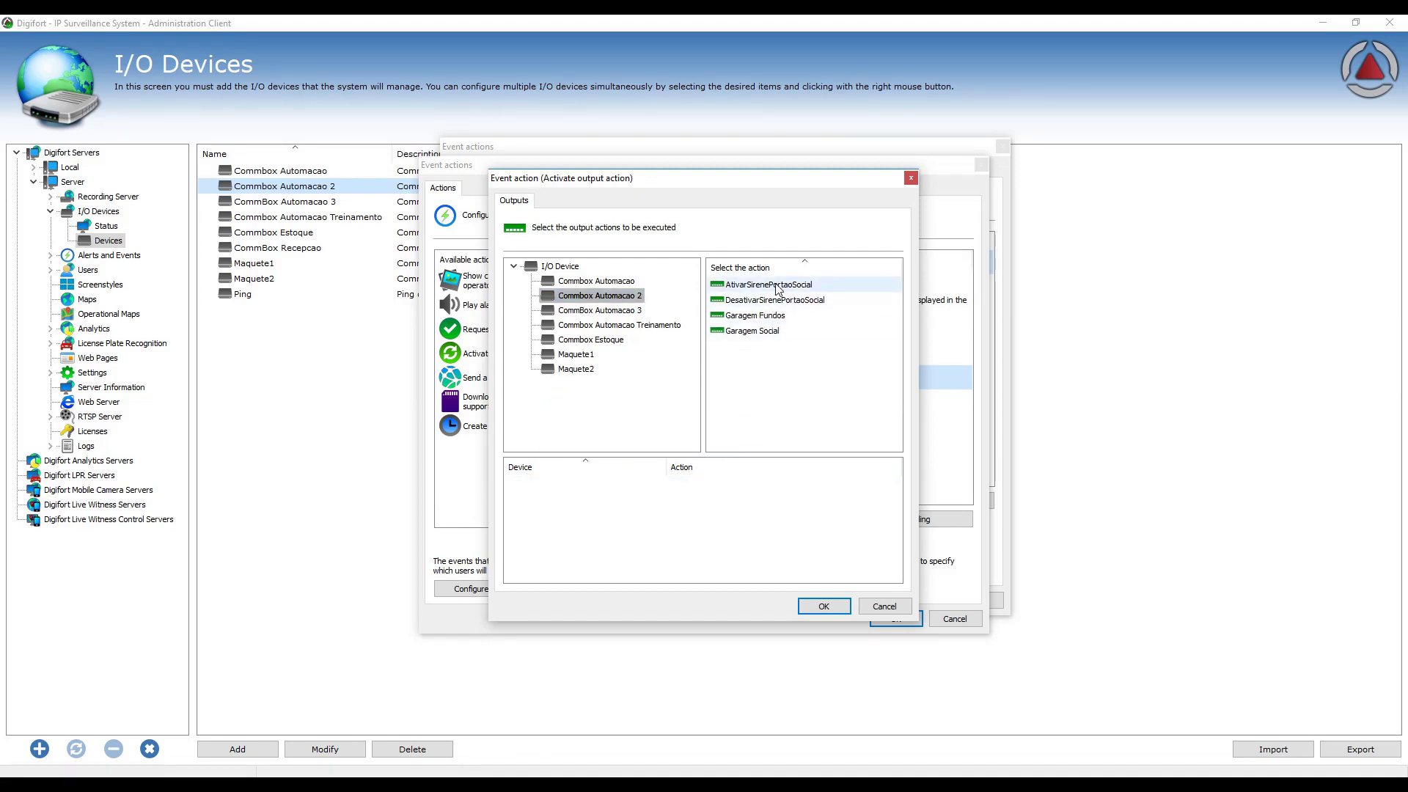
left_click_drag(783, 288, 649, 517)
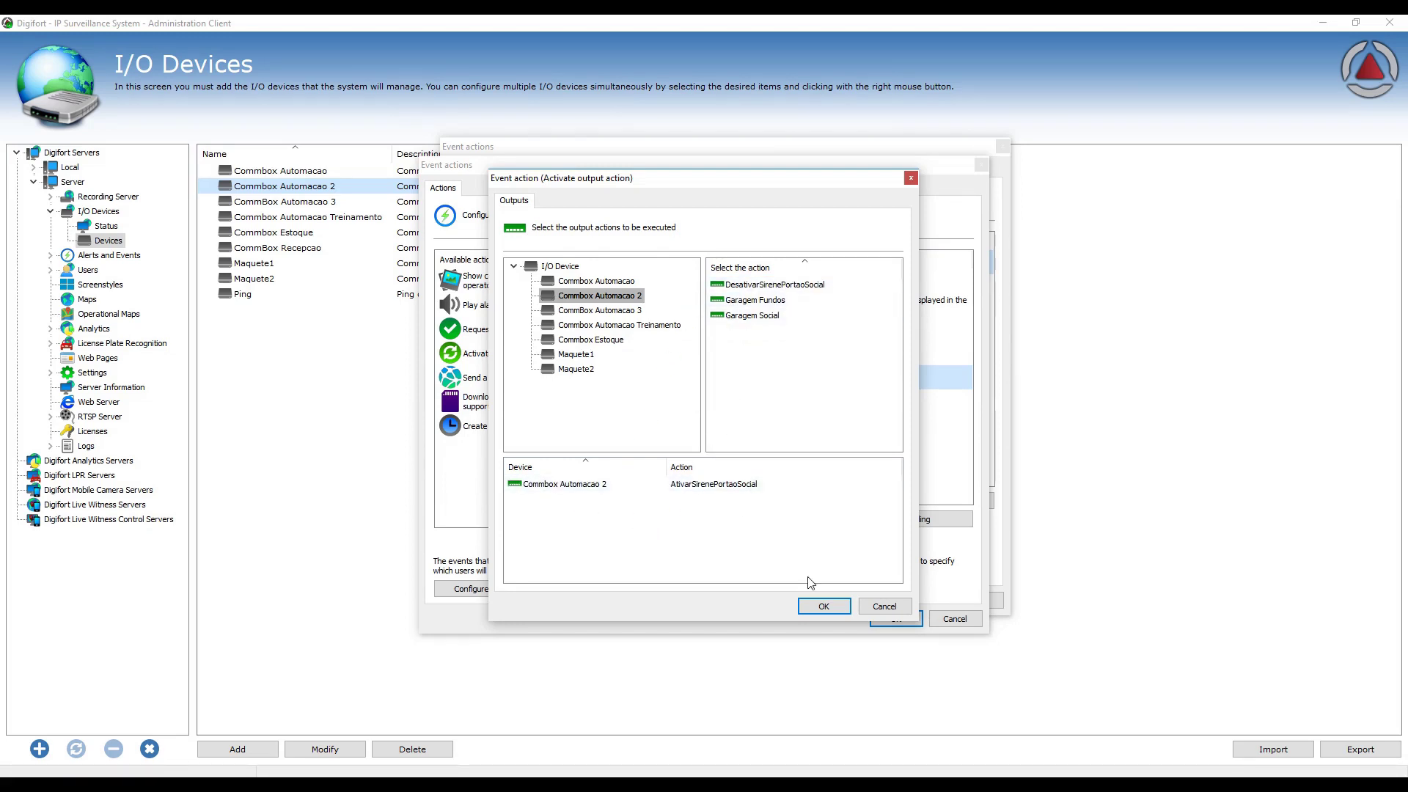
left_click(879, 607)
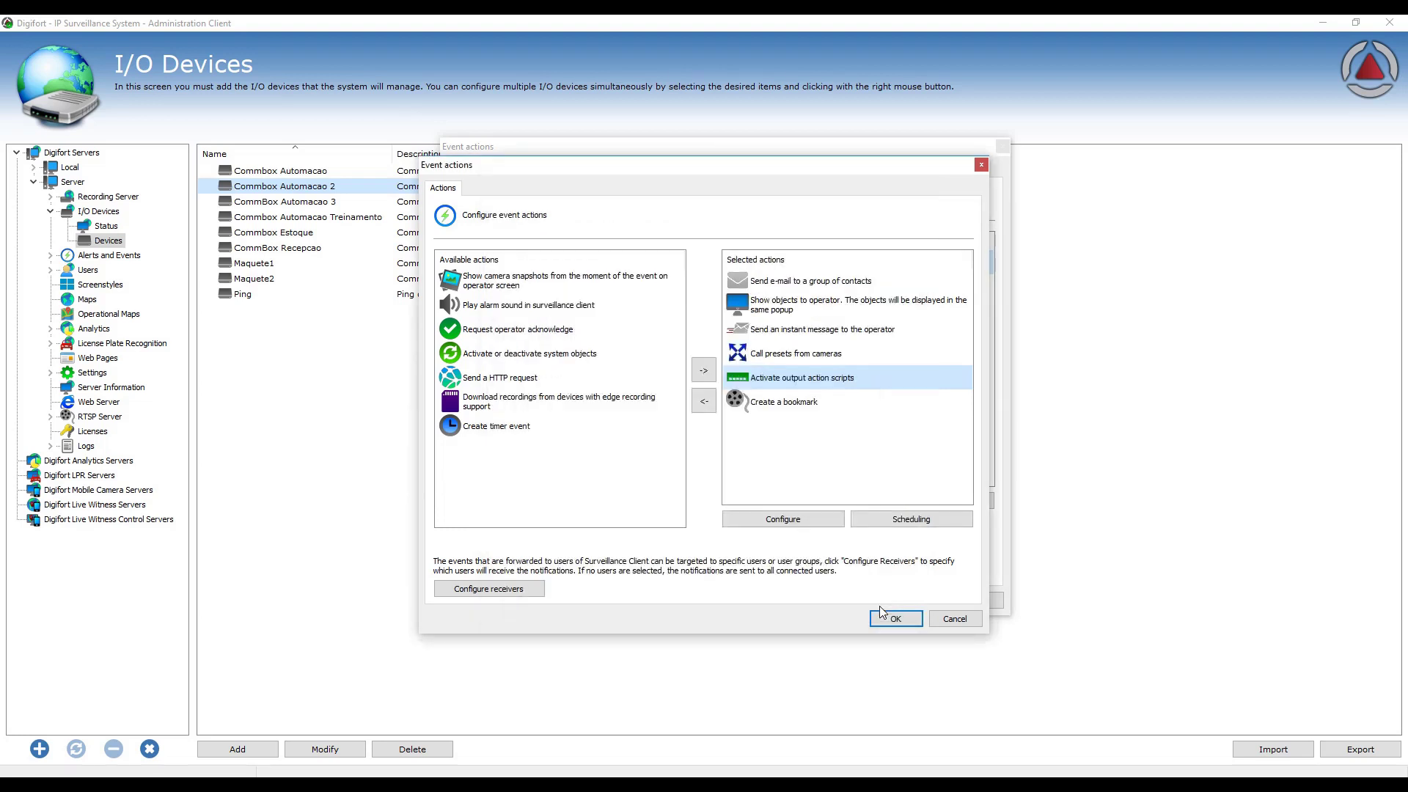
Review the Social Gate Left Open bookmark's title and cameras 09 and 41, then close it
double_click(781, 403)
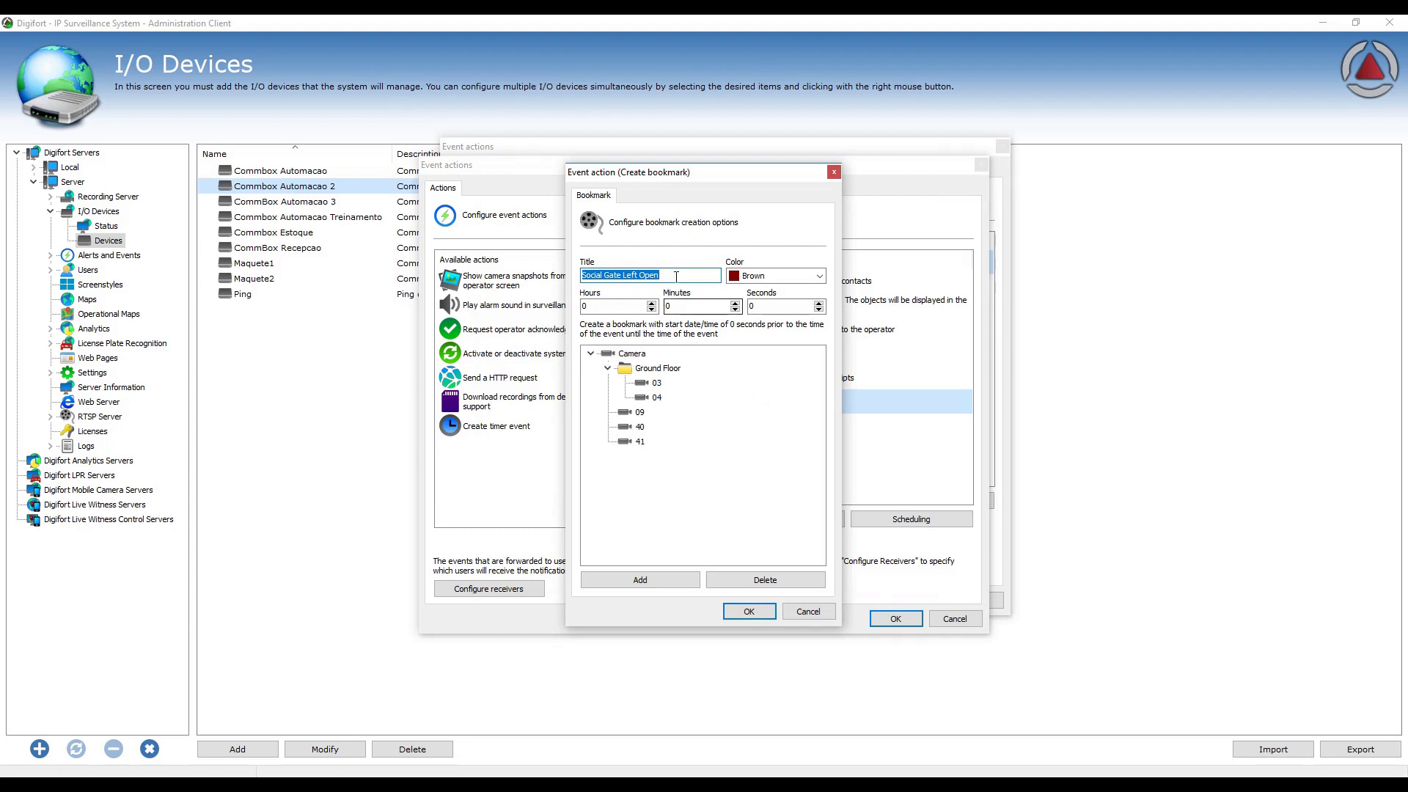
left_click(683, 275)
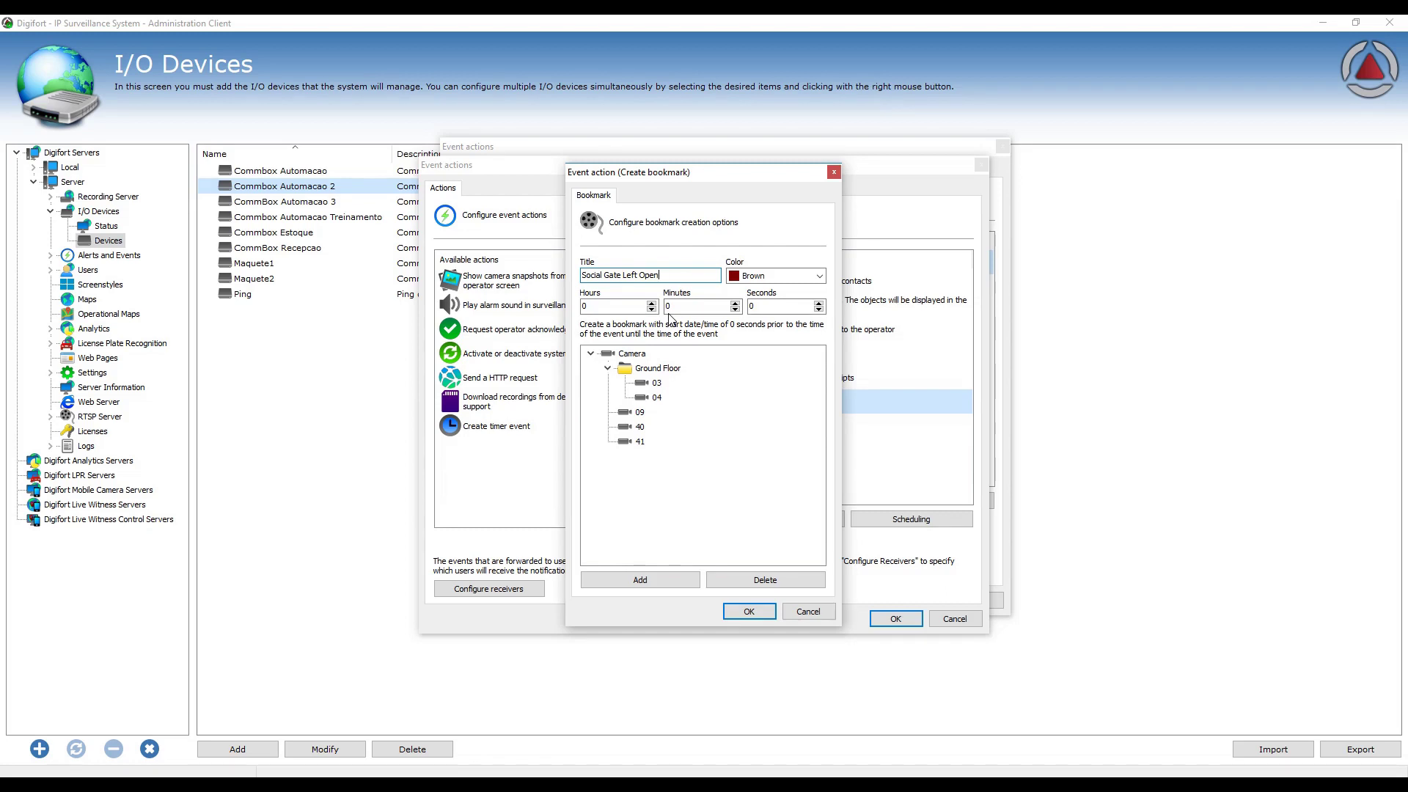
left_click(638, 412)
left_click(639, 442)
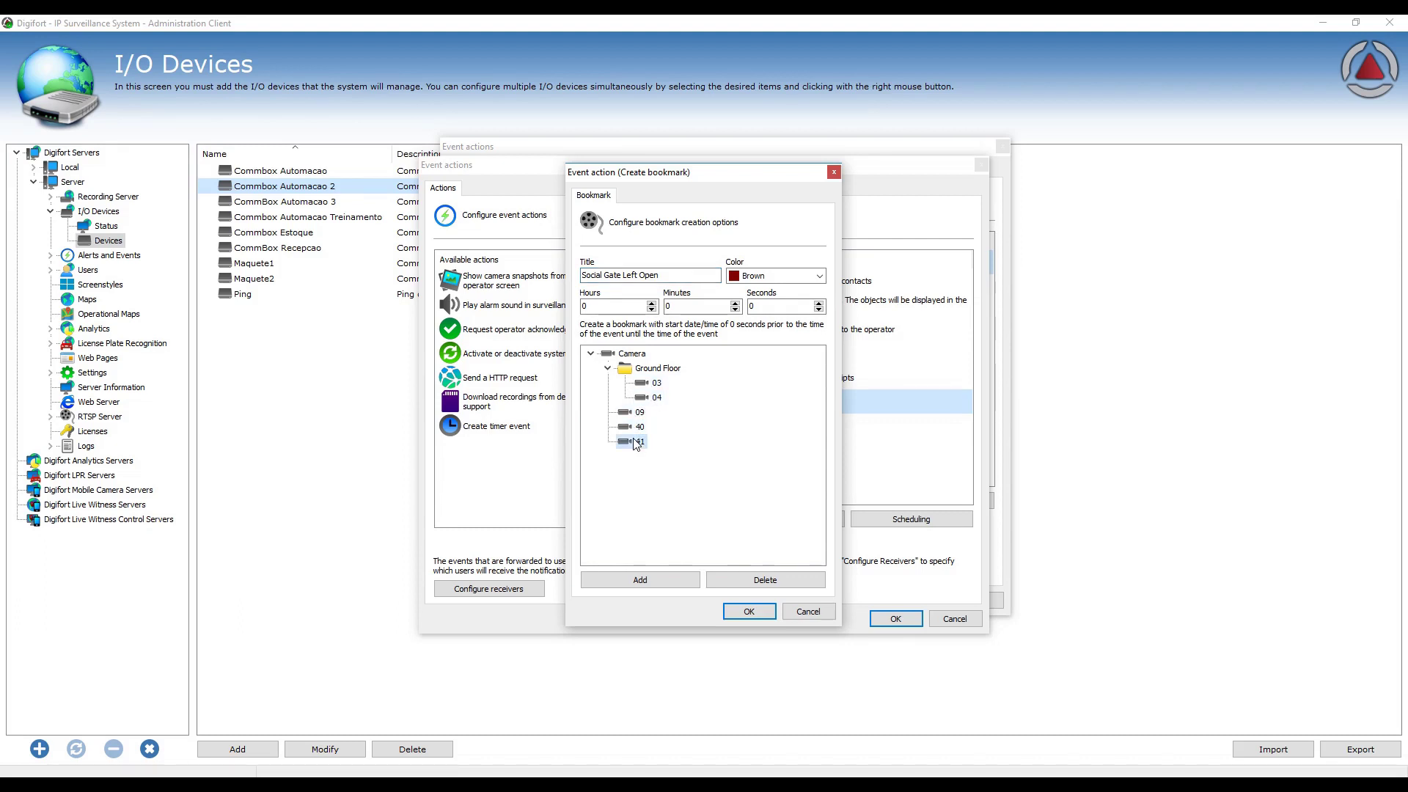
left_click(801, 616)
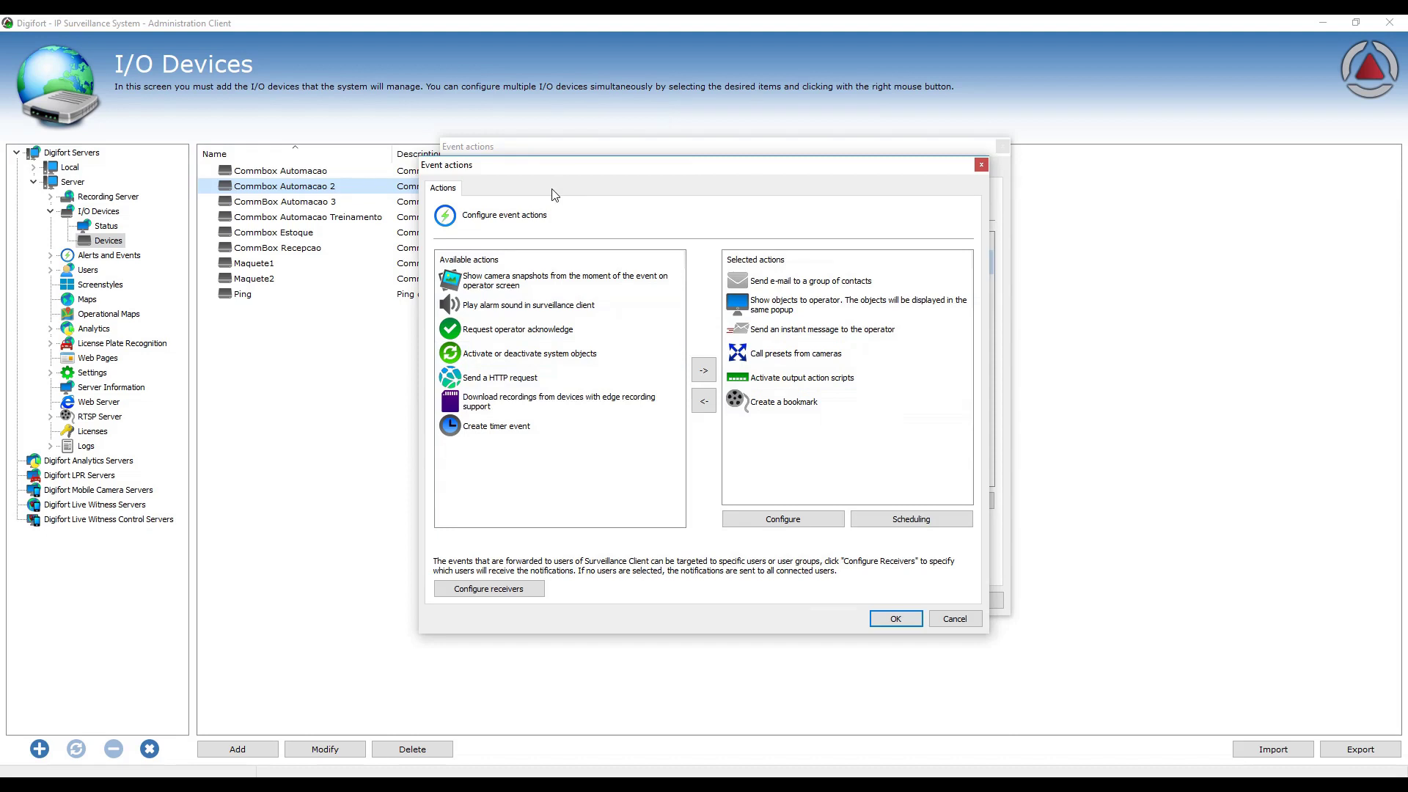
mouse_move(692, 164)
left_mouse_down()
mouse_move(732, 191)
mouse_move(666, 167)
mouse_move(694, 143)
left_mouse_up()
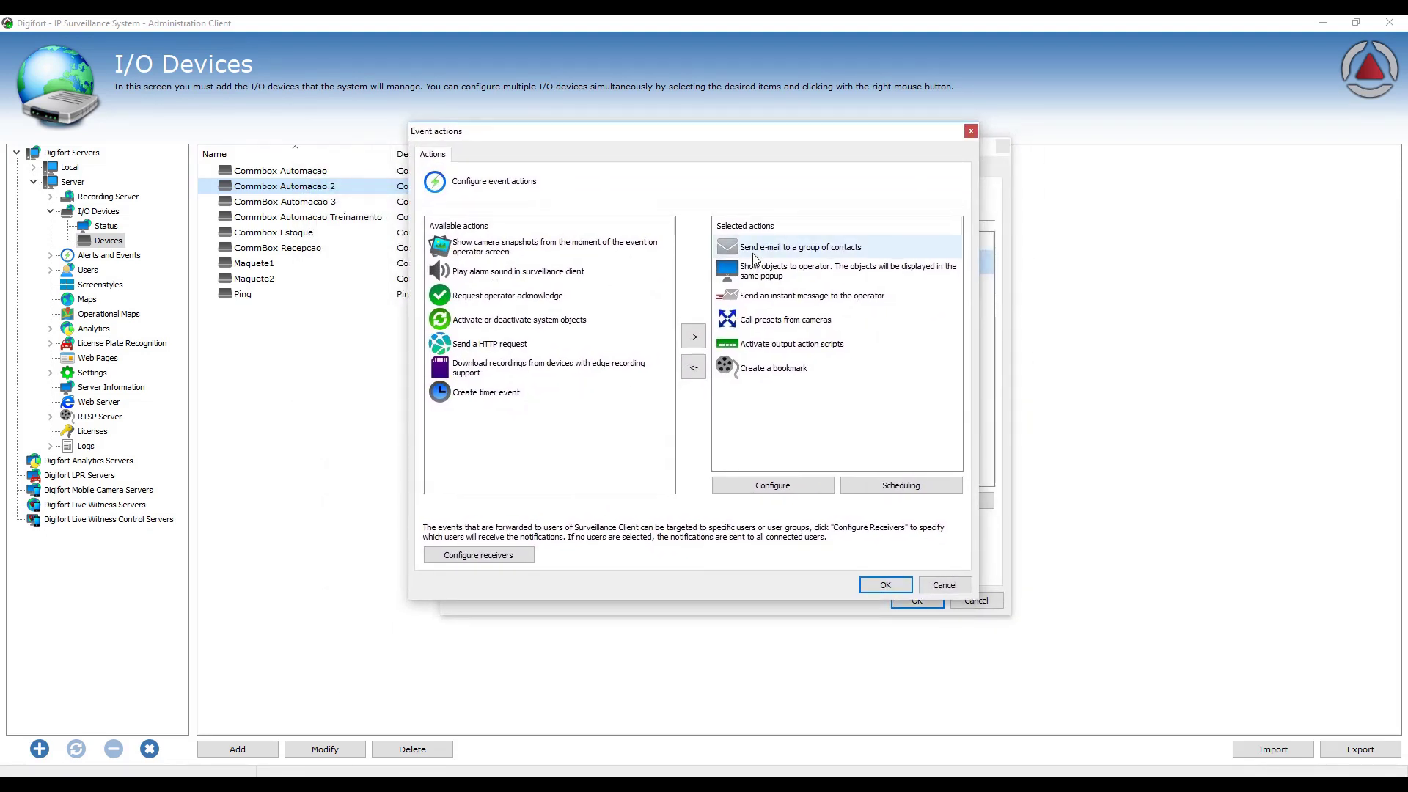
Close the timer's action list unchanged and toggle Cancel timer on event off and back on
left_click(944, 586)
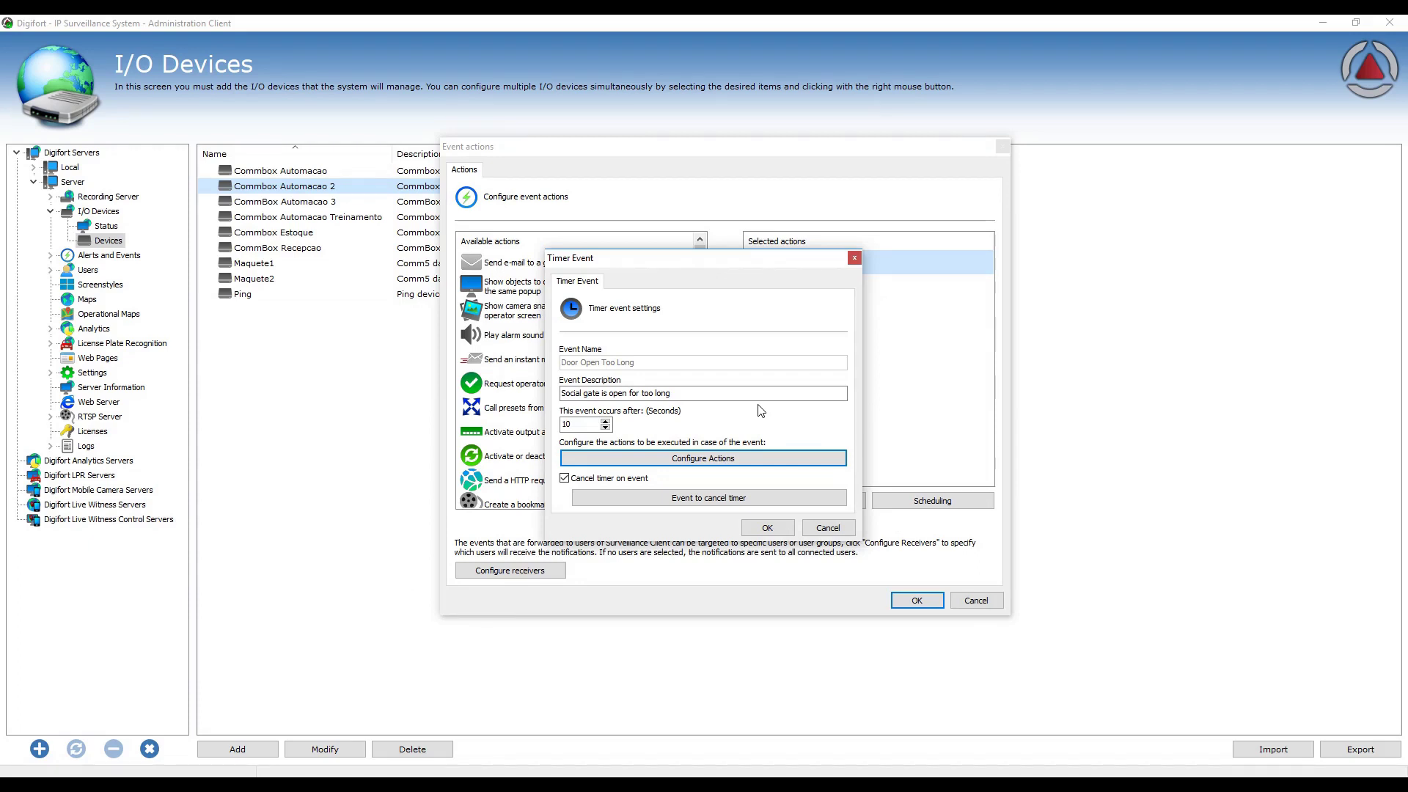
left_click(595, 481)
left_click(613, 483)
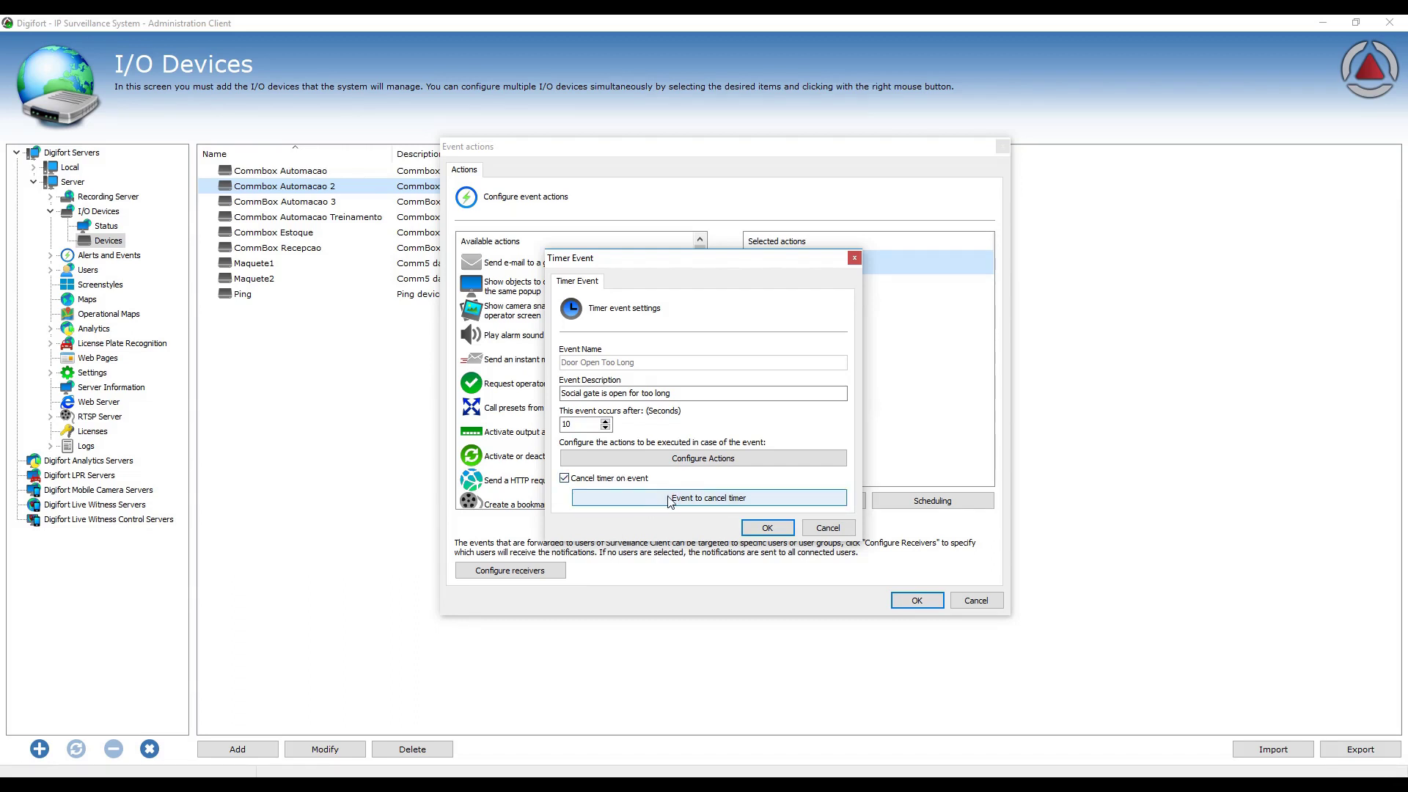
Remove PortaoSocialFechado from the events that cancel the Door Open Too Long timer
left_click(680, 499)
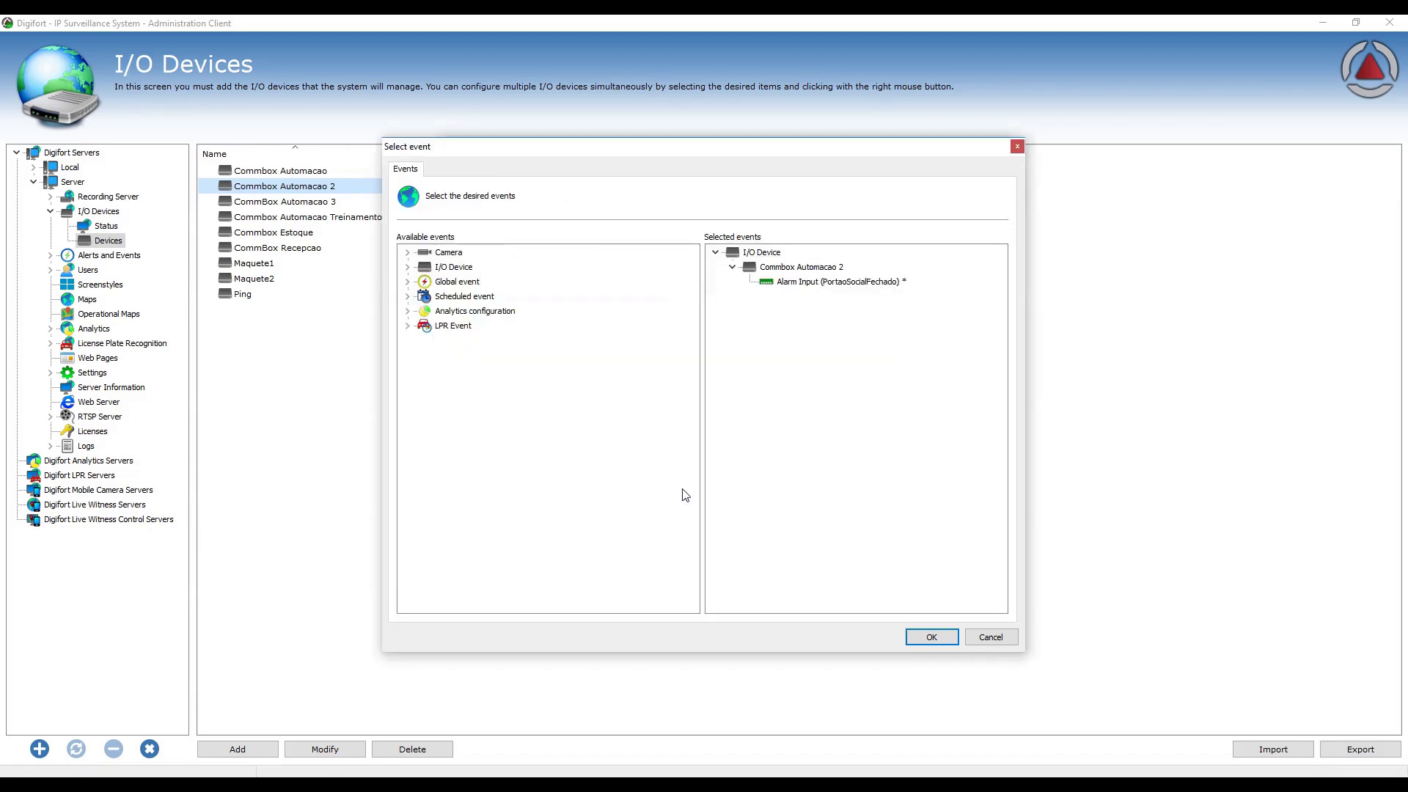
left_click(799, 286)
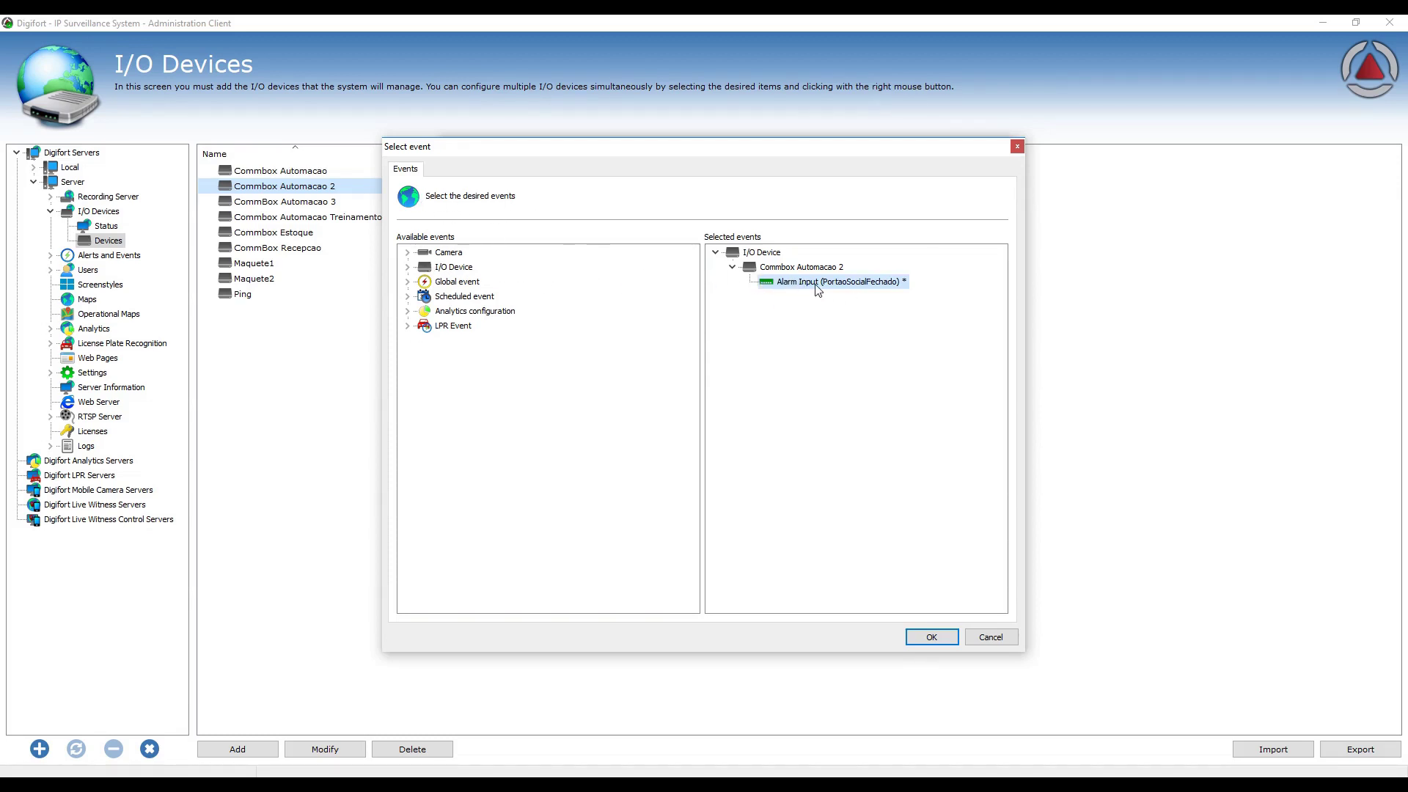
left_click_drag(814, 286, 458, 286)
Re-add PortaoSocialFechado from Commbox Automacao 2 as the timer-cancelling event and confirm
left_click(407, 268)
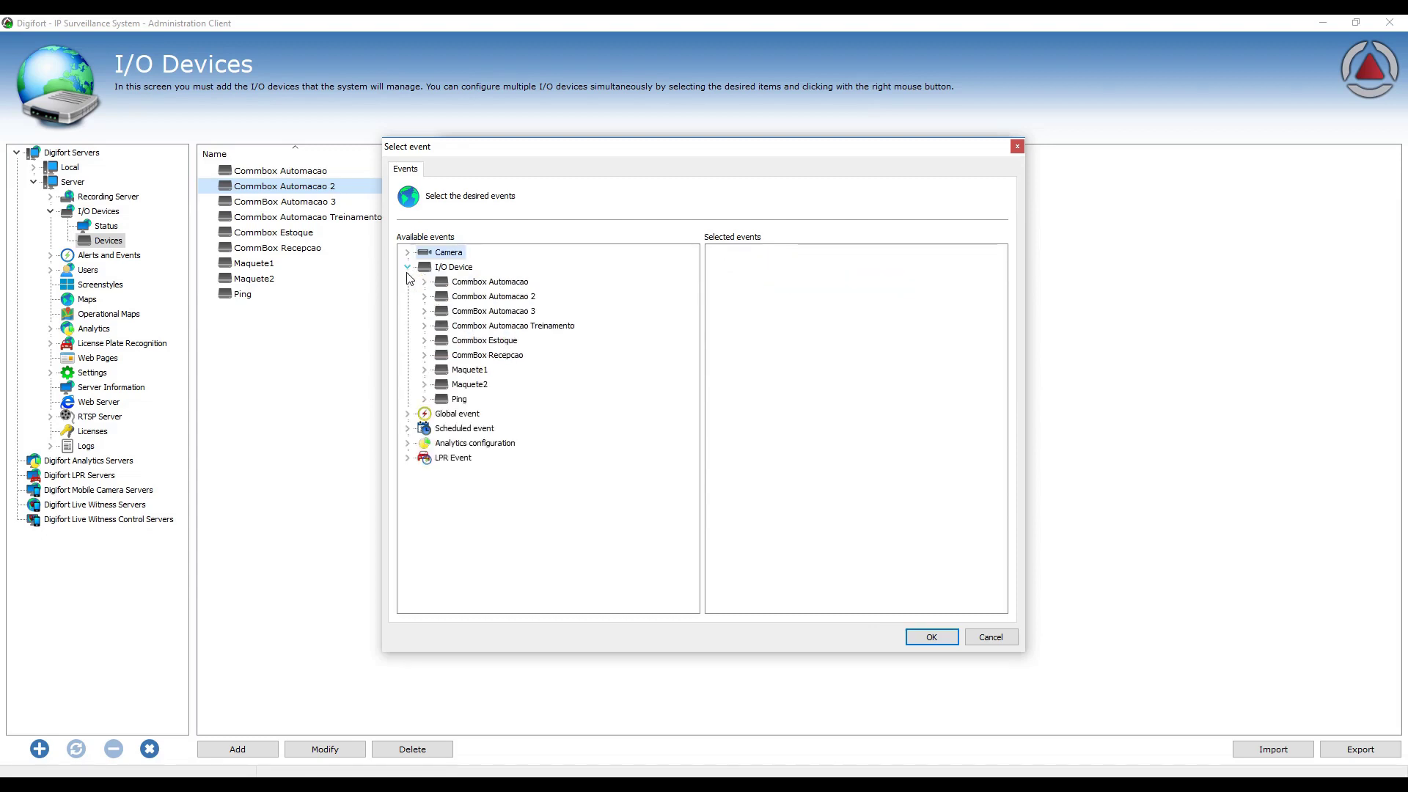
left_click(425, 296)
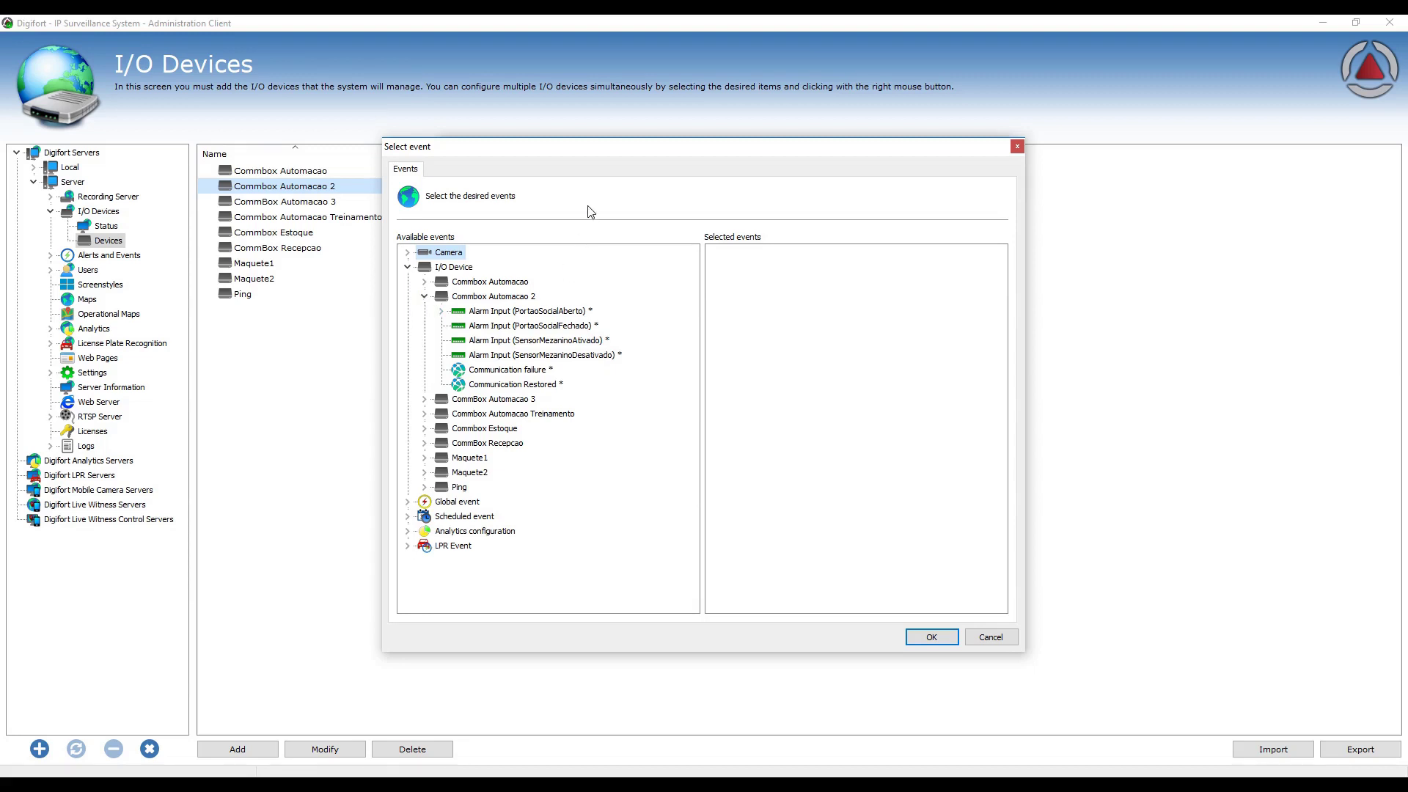
left_click(514, 327)
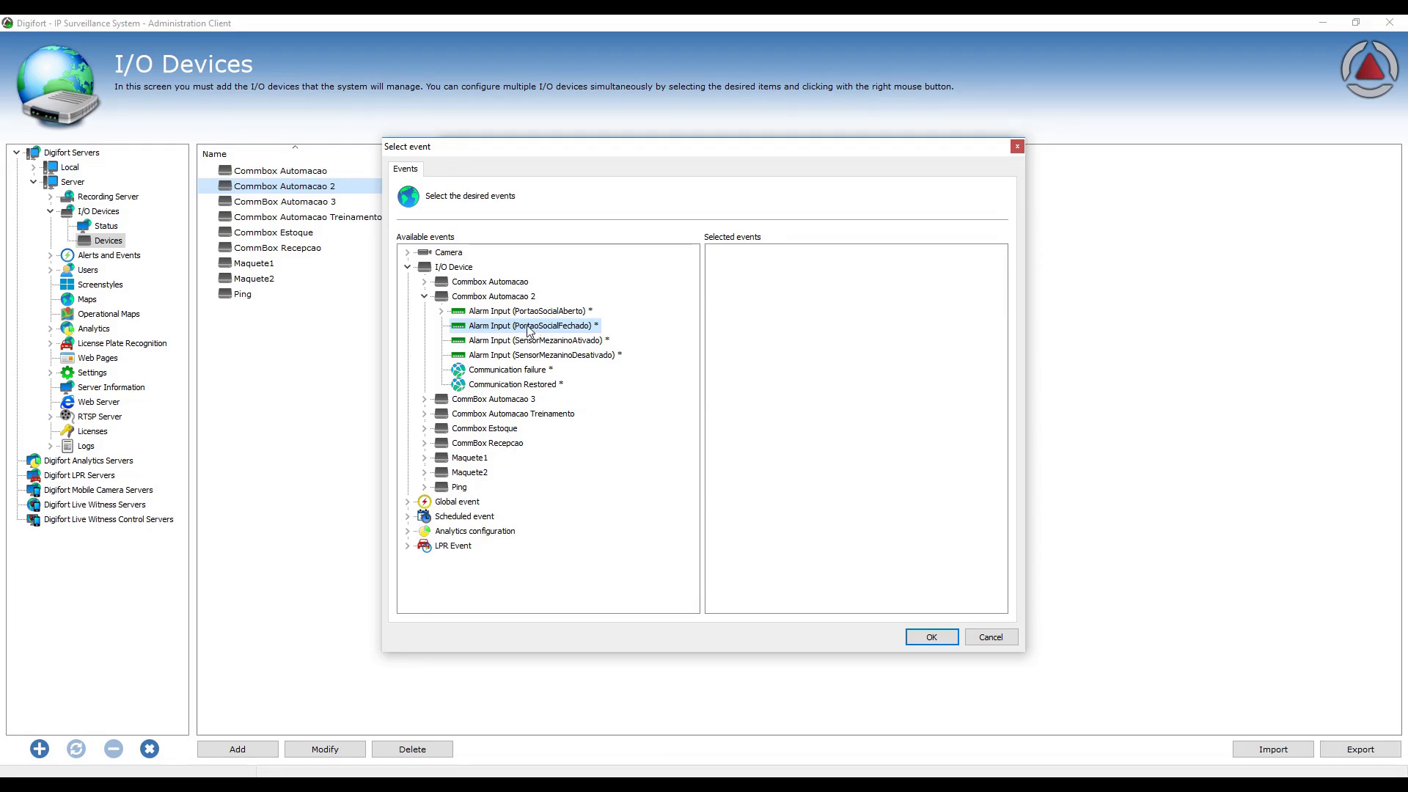
left_click_drag(496, 332, 764, 293)
left_click(797, 286)
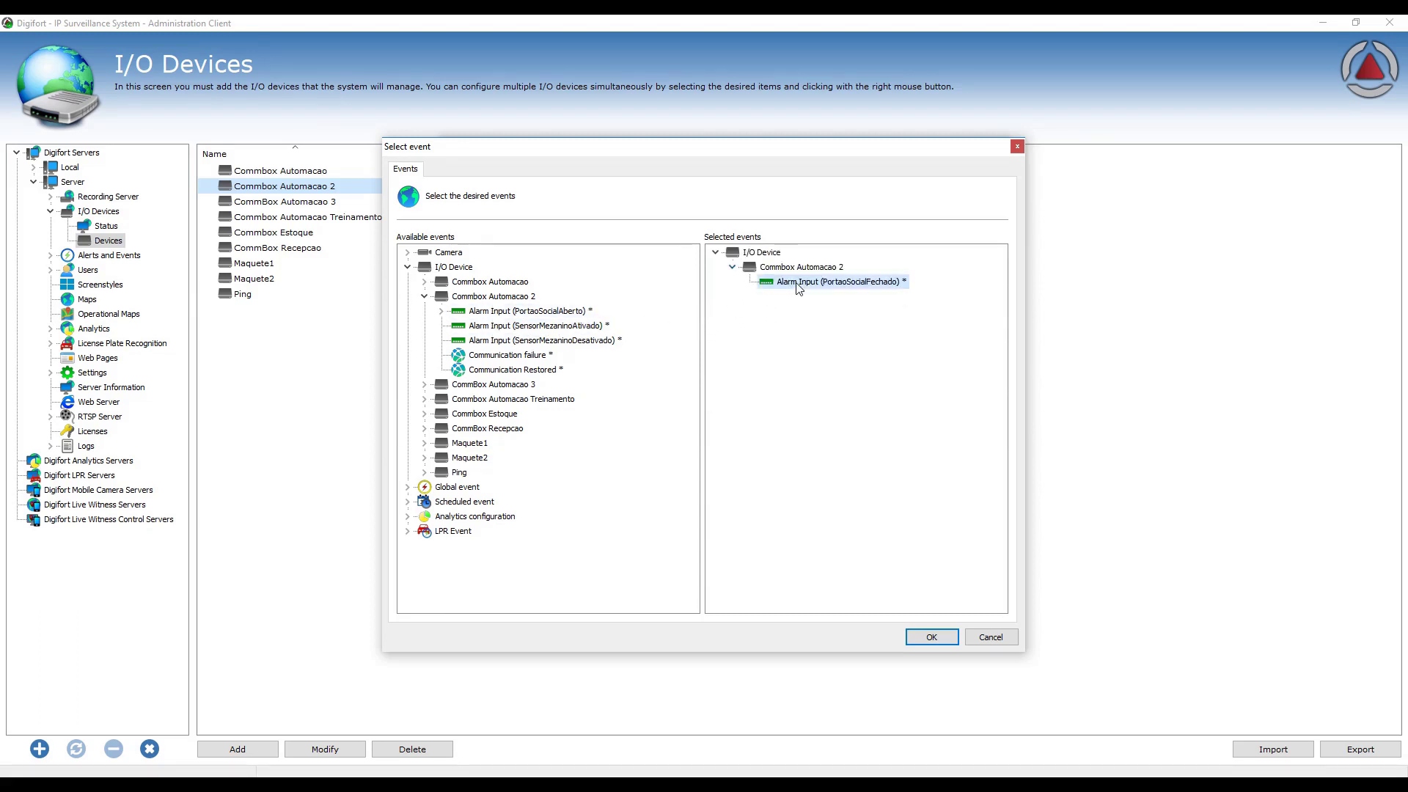
left_click(931, 637)
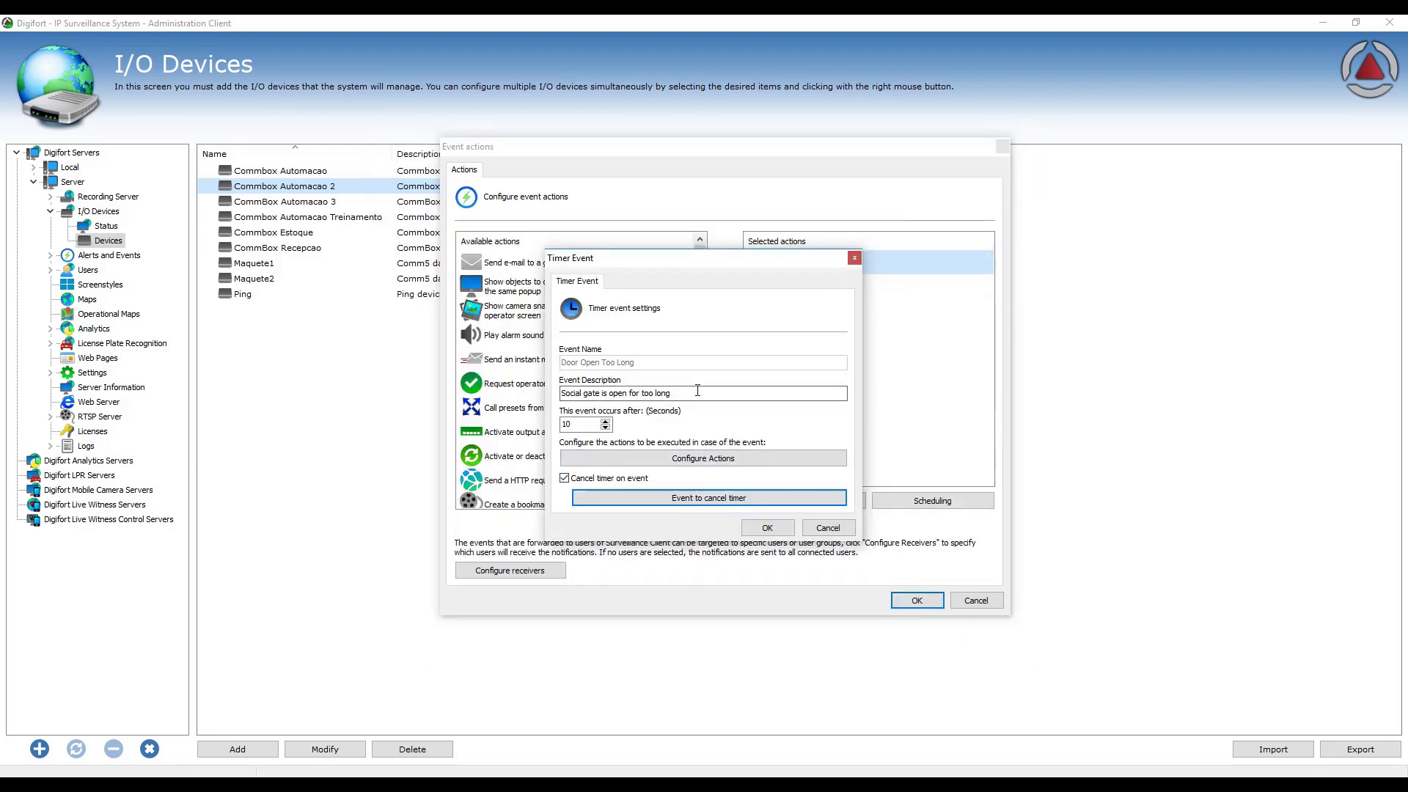
left_click_drag(670, 394, 561, 394)
Close the timer's actions list unchanged and check the 10-second delay value
left_click(730, 457)
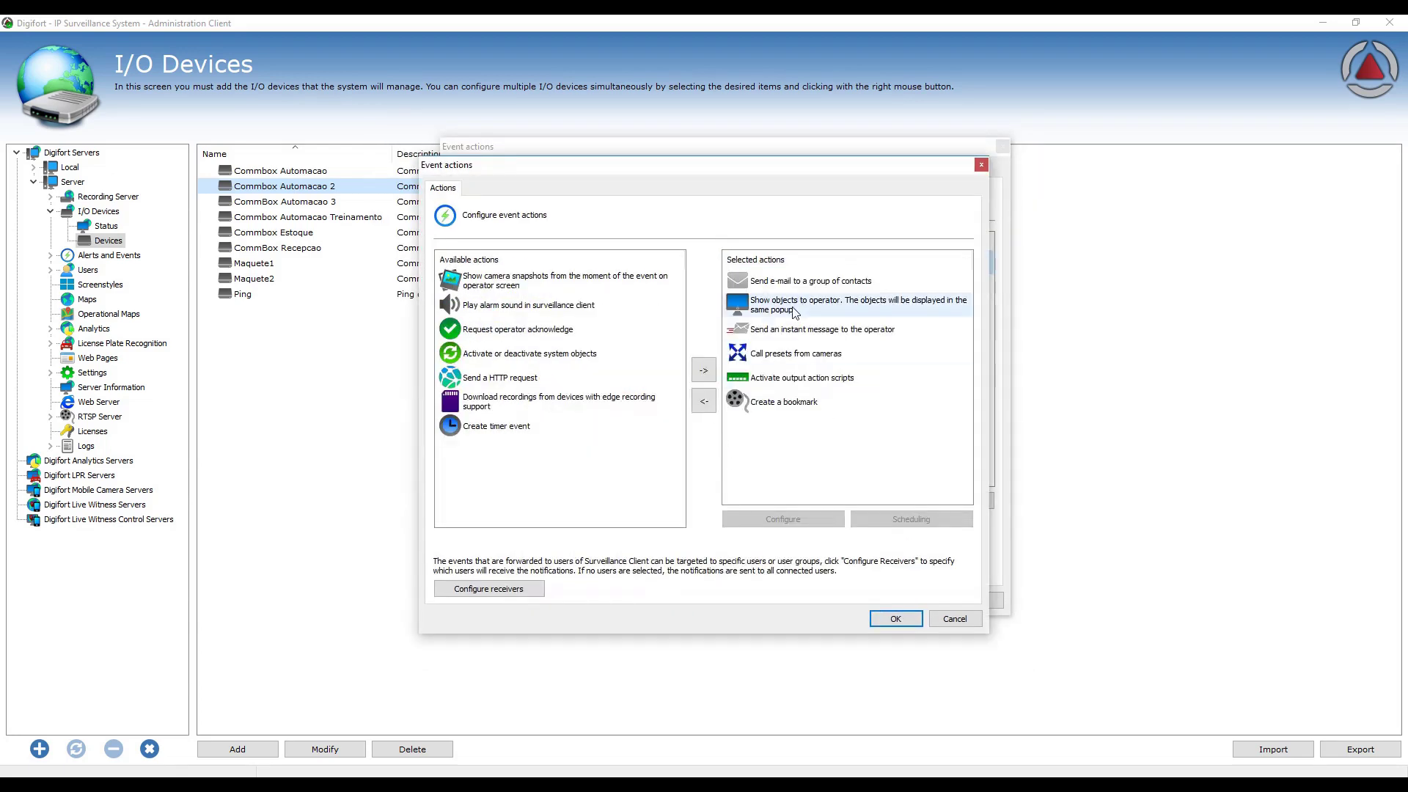
left_click(955, 620)
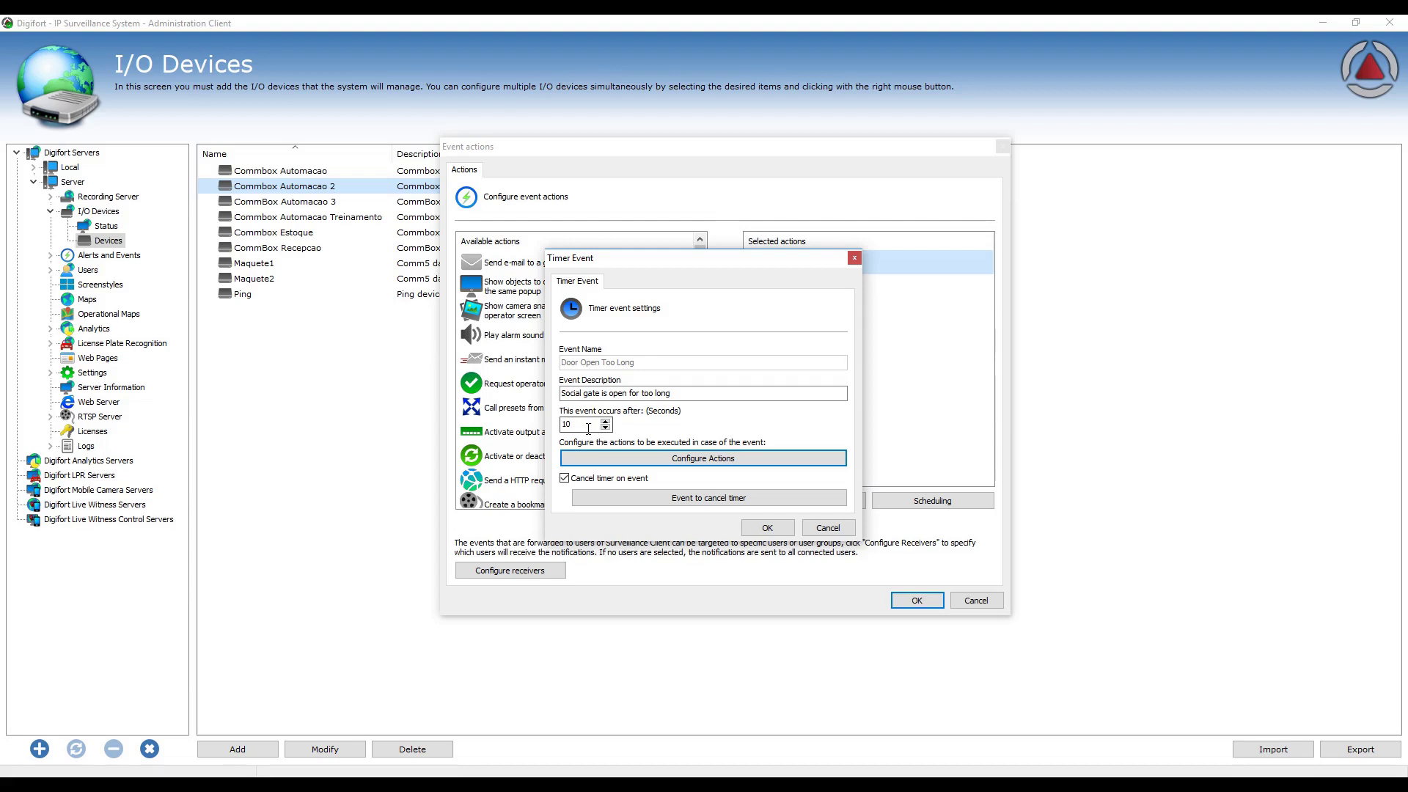
left_click_drag(588, 429, 554, 428)
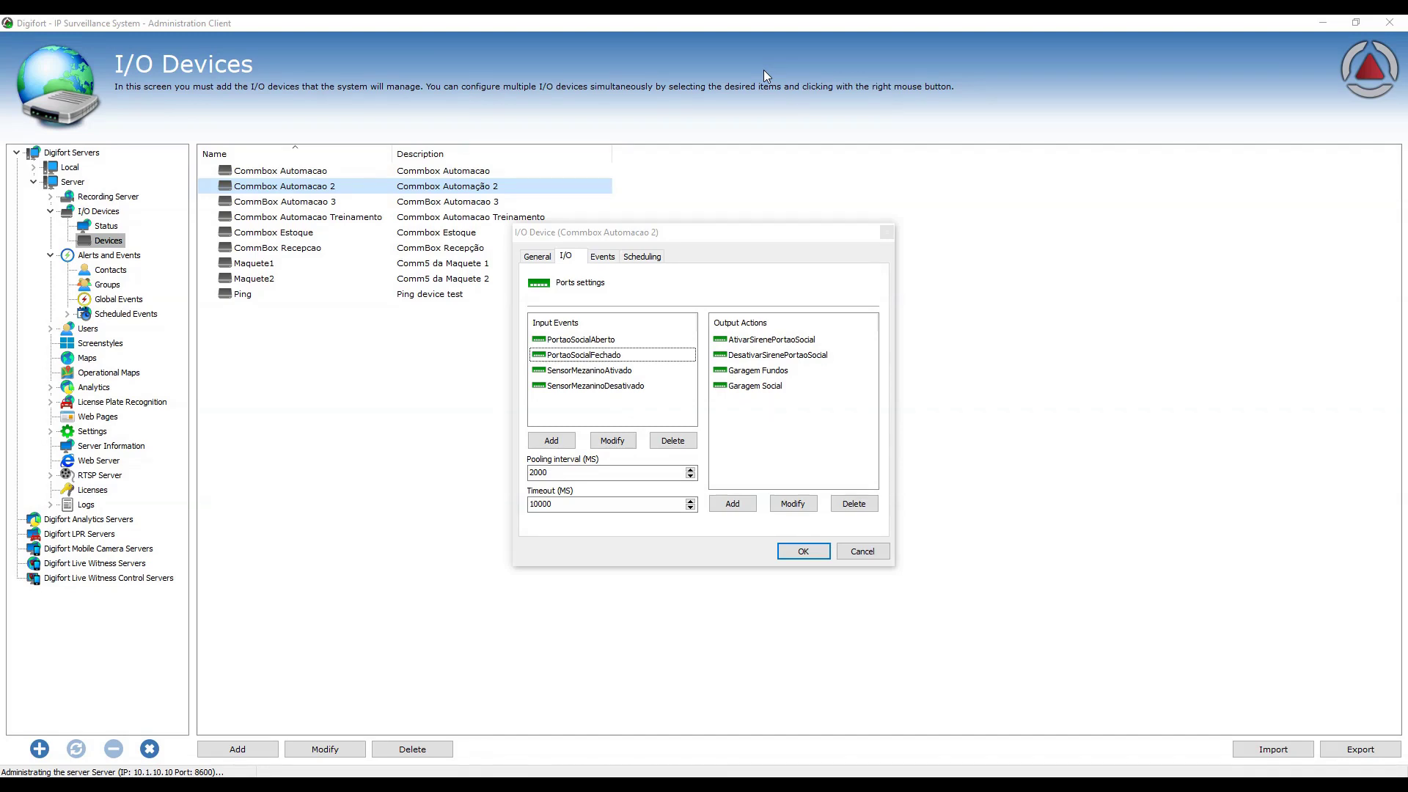
Review PortaoSocialAberto's Door Open Too Long timer output action, then back out without changes
double_click(623, 341)
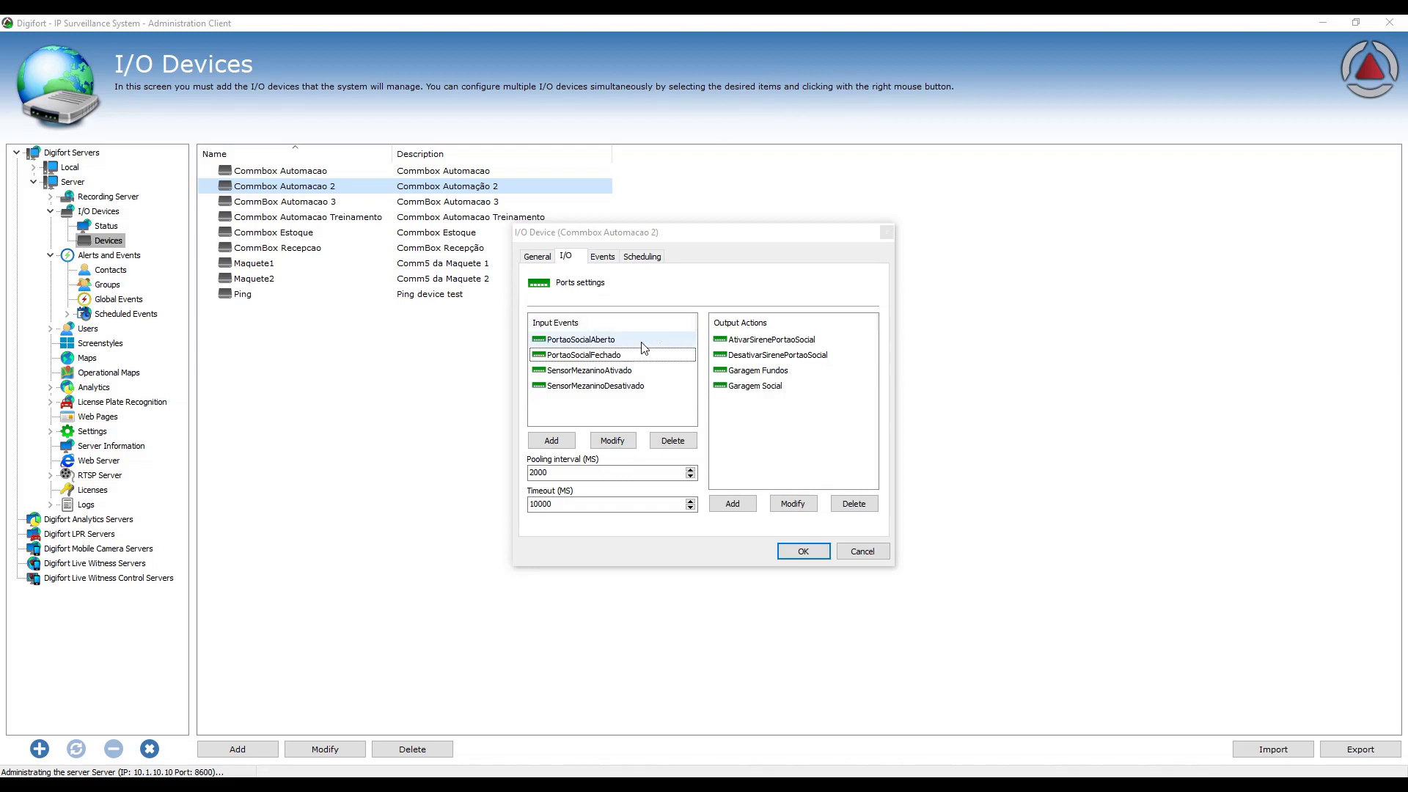
left_click(715, 559)
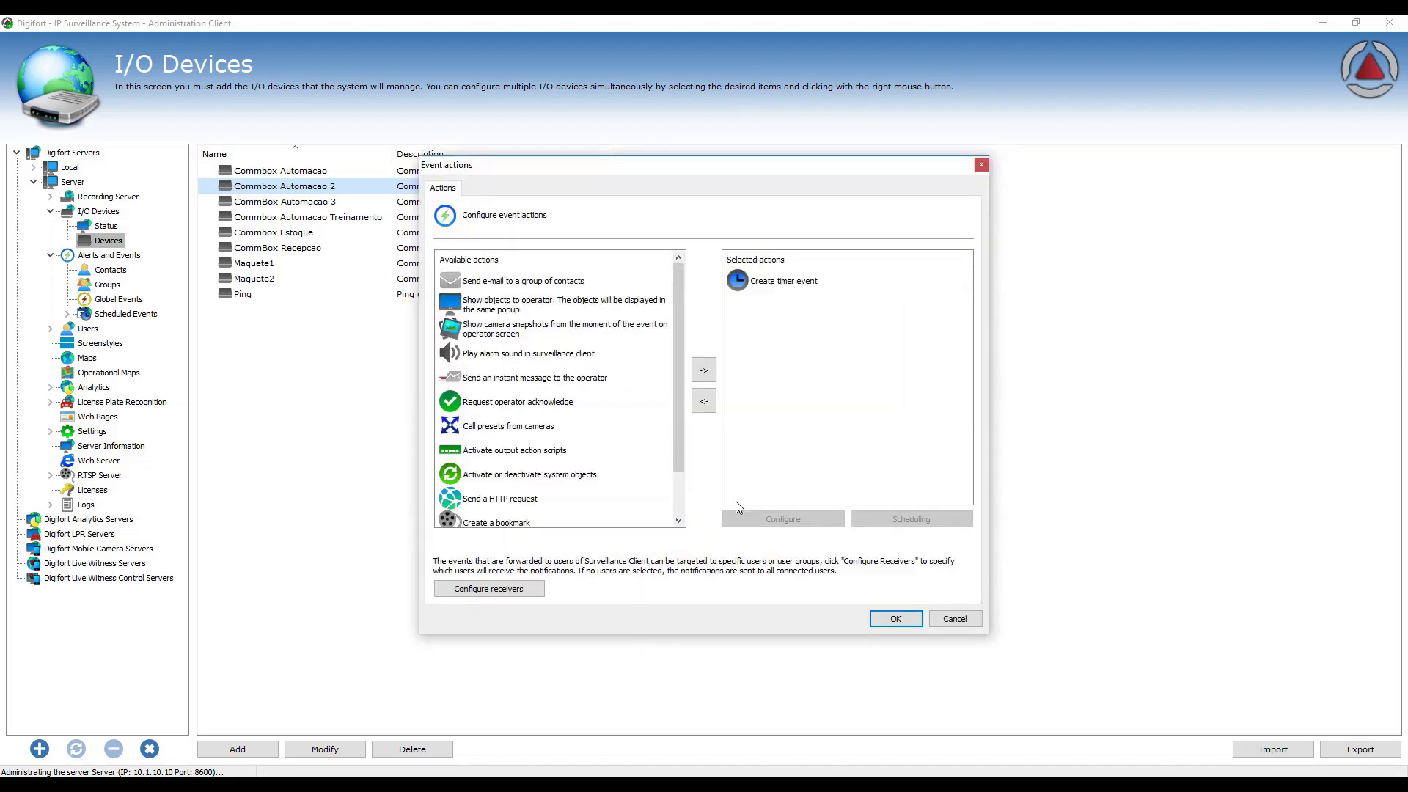
double_click(783, 281)
double_click(645, 379)
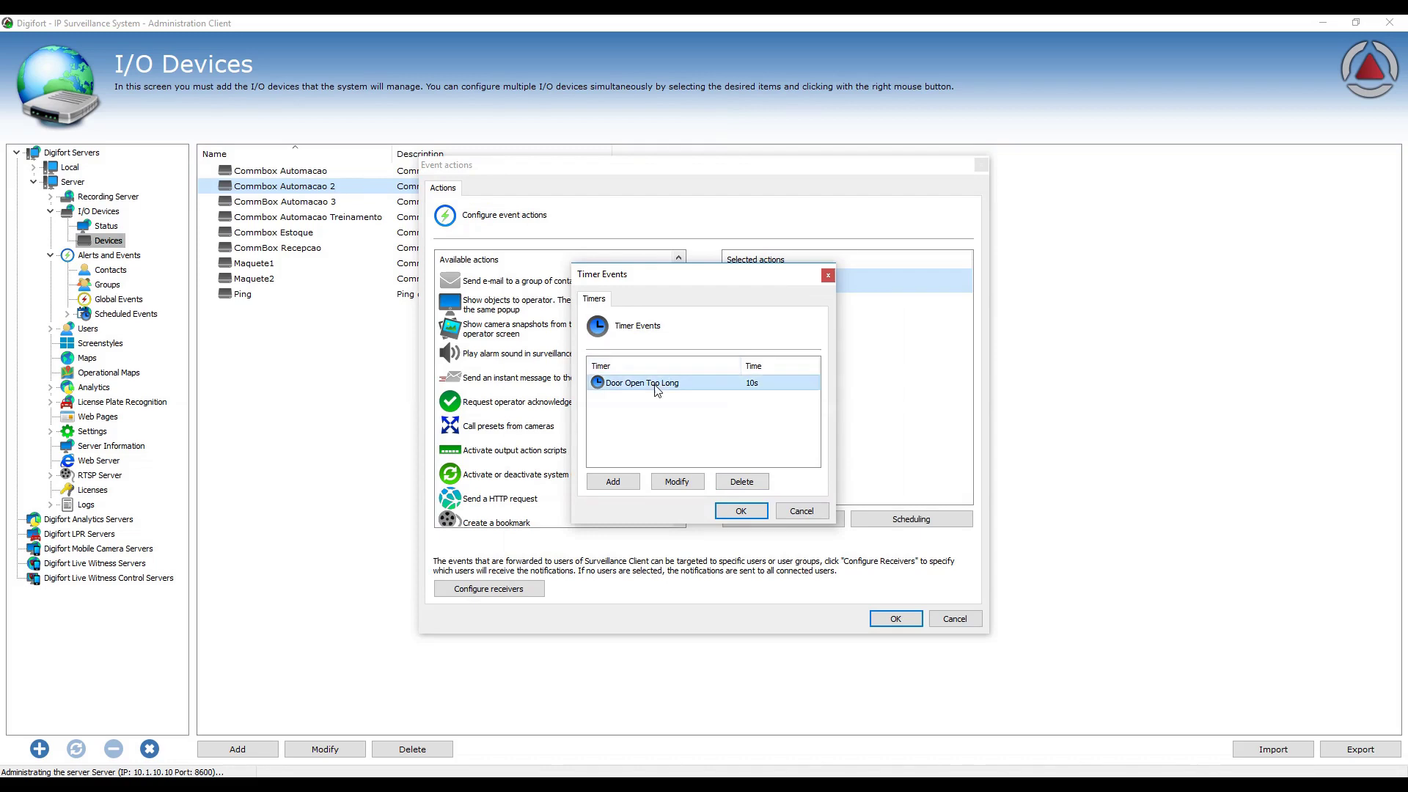
left_click(694, 460)
double_click(782, 378)
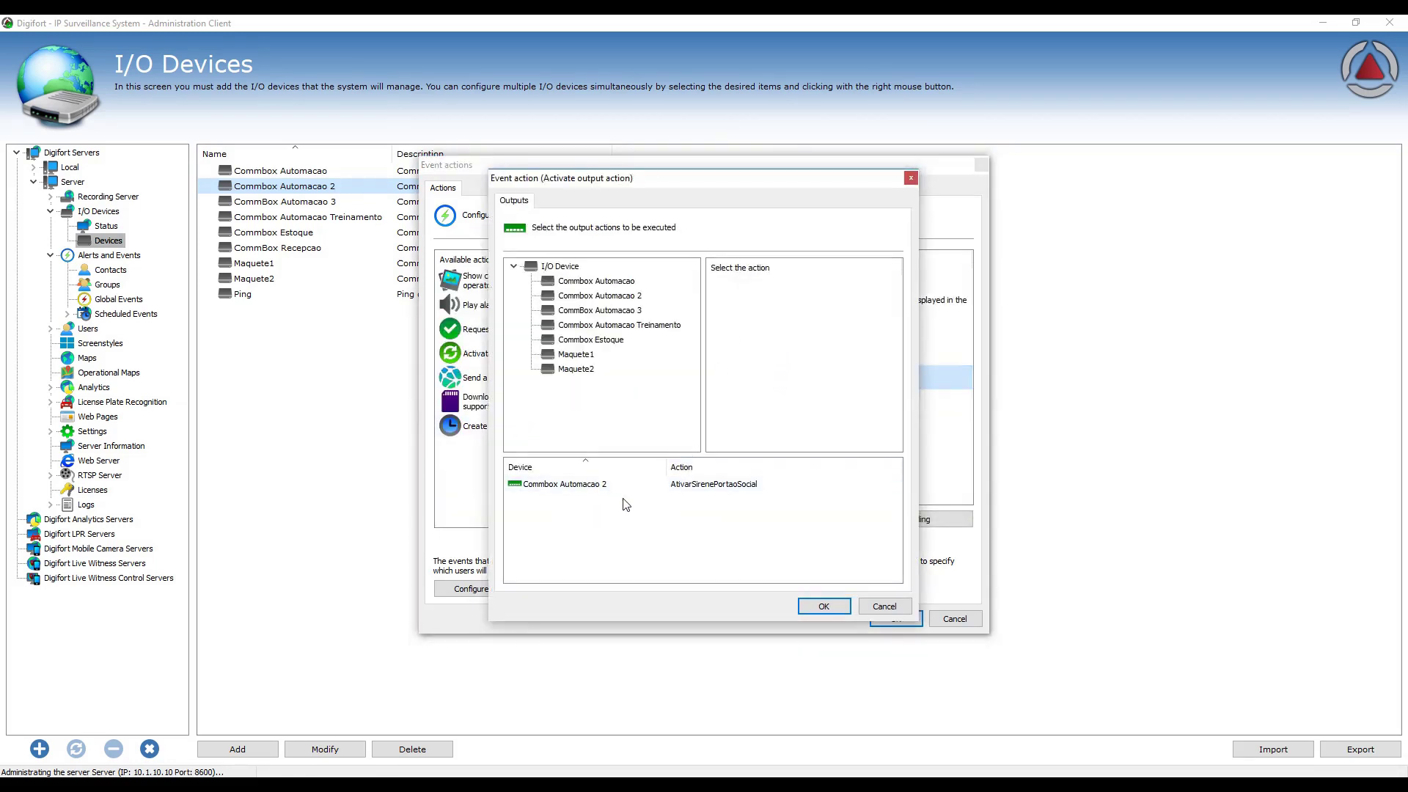
left_click(884, 606)
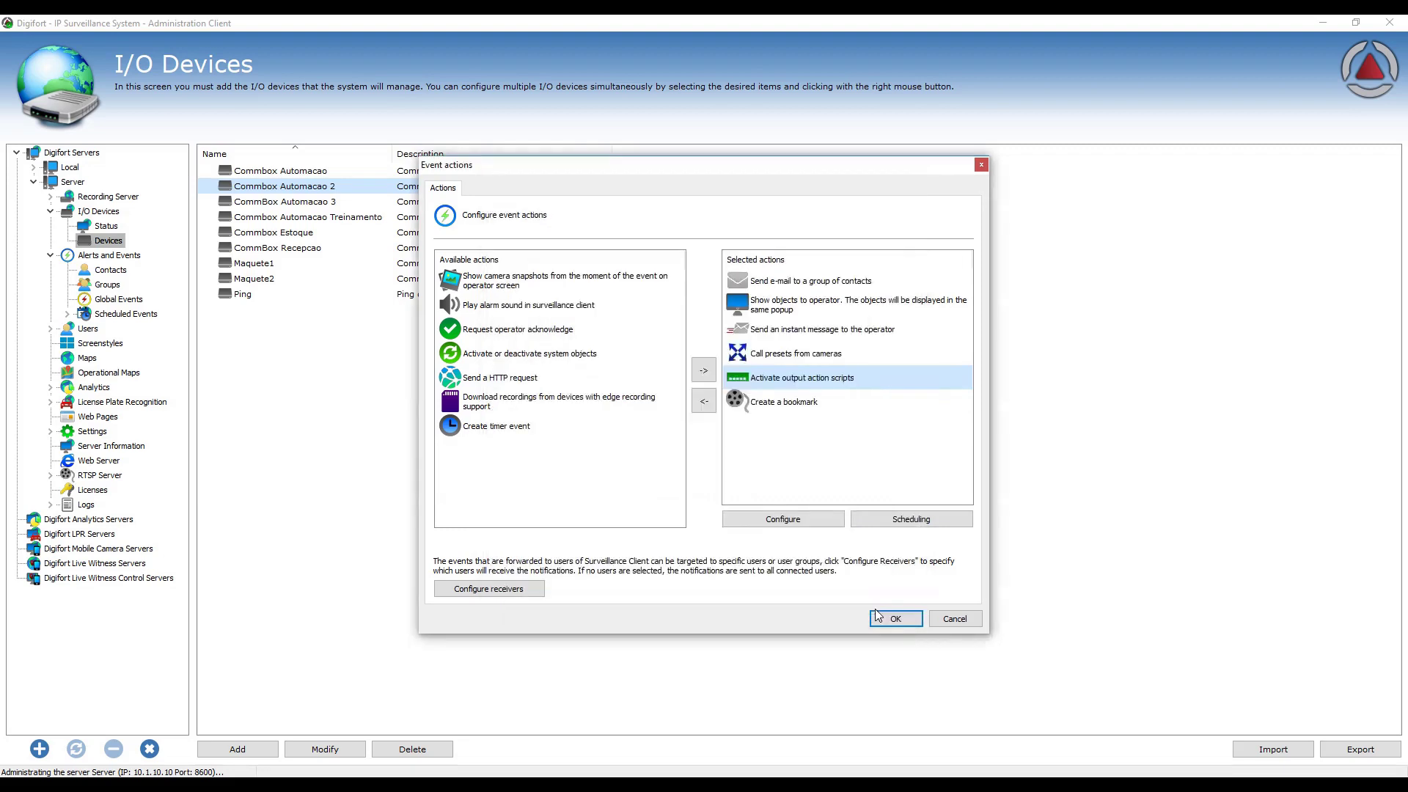
left_click(945, 620)
left_click(819, 527)
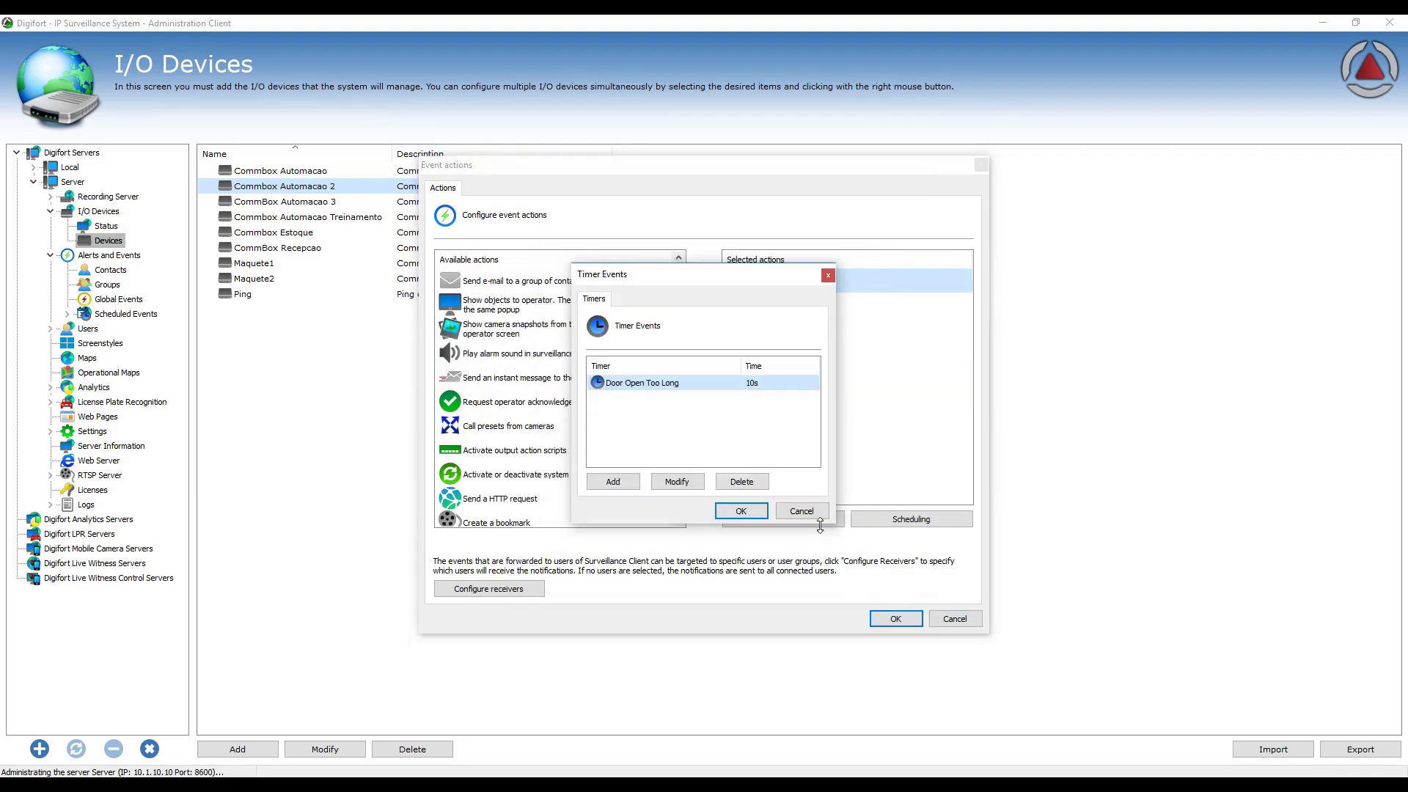
left_click(801, 511)
Close the PortaoSocialAberto settings and open PortaoSocialFechado, selecting its input port 4 short condition
left_click(952, 619)
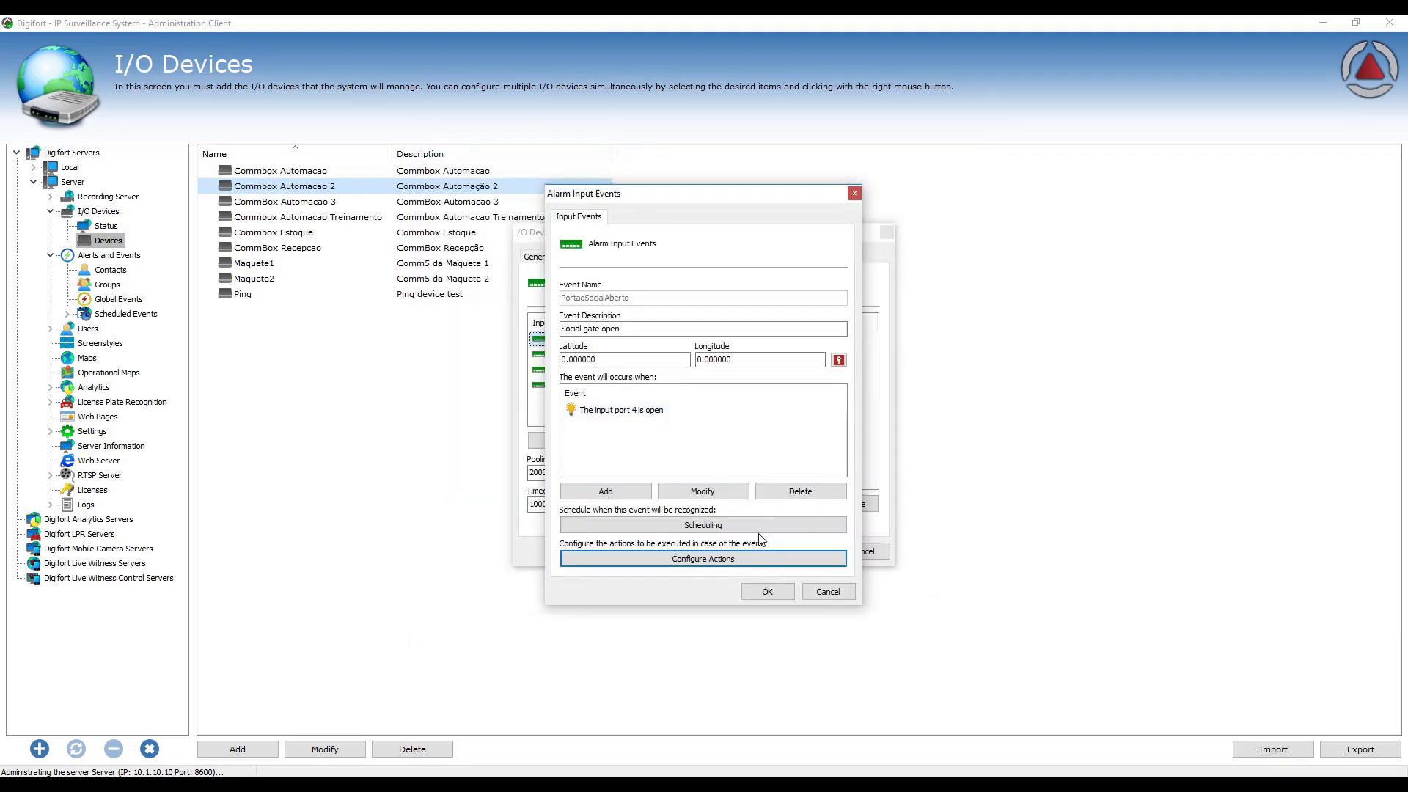
left_click(824, 592)
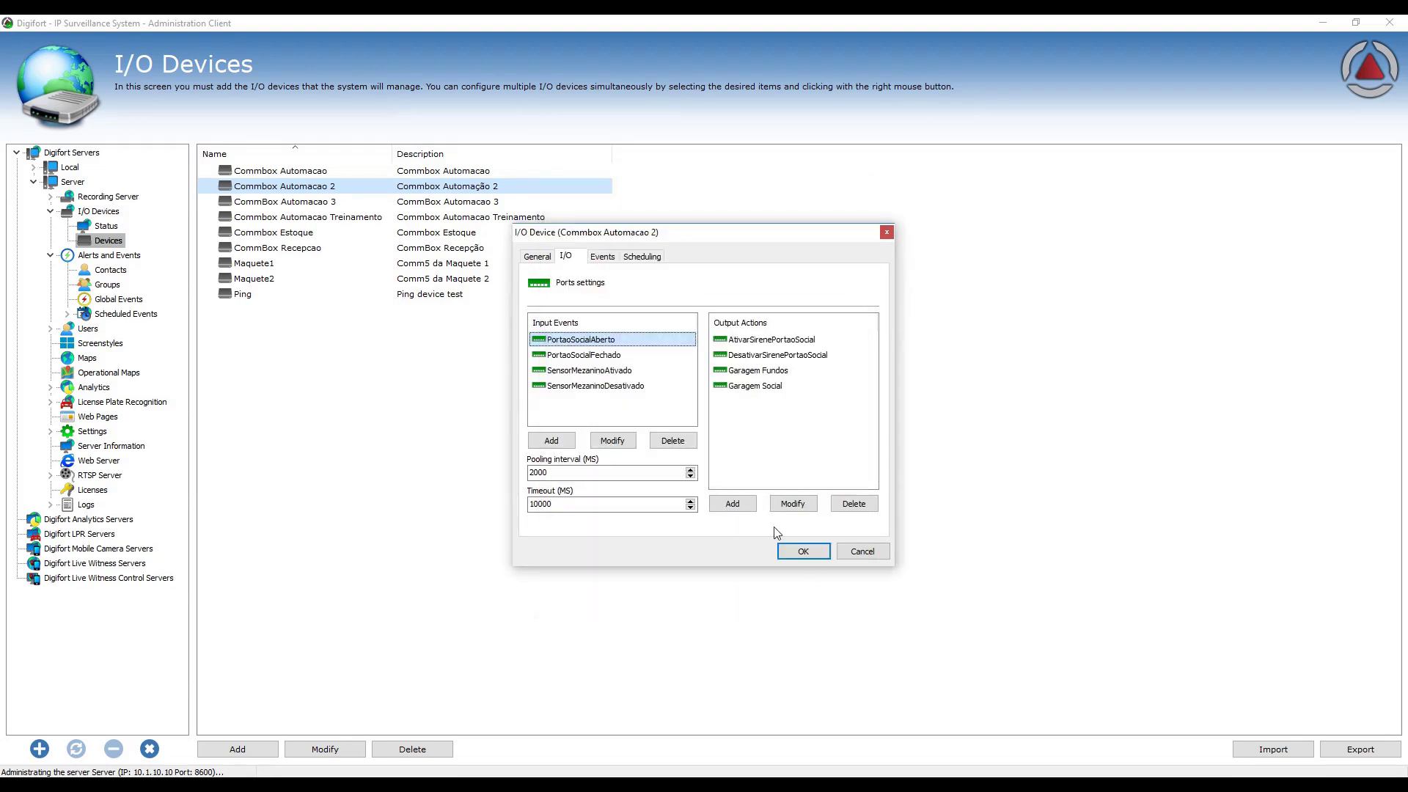
double_click(593, 357)
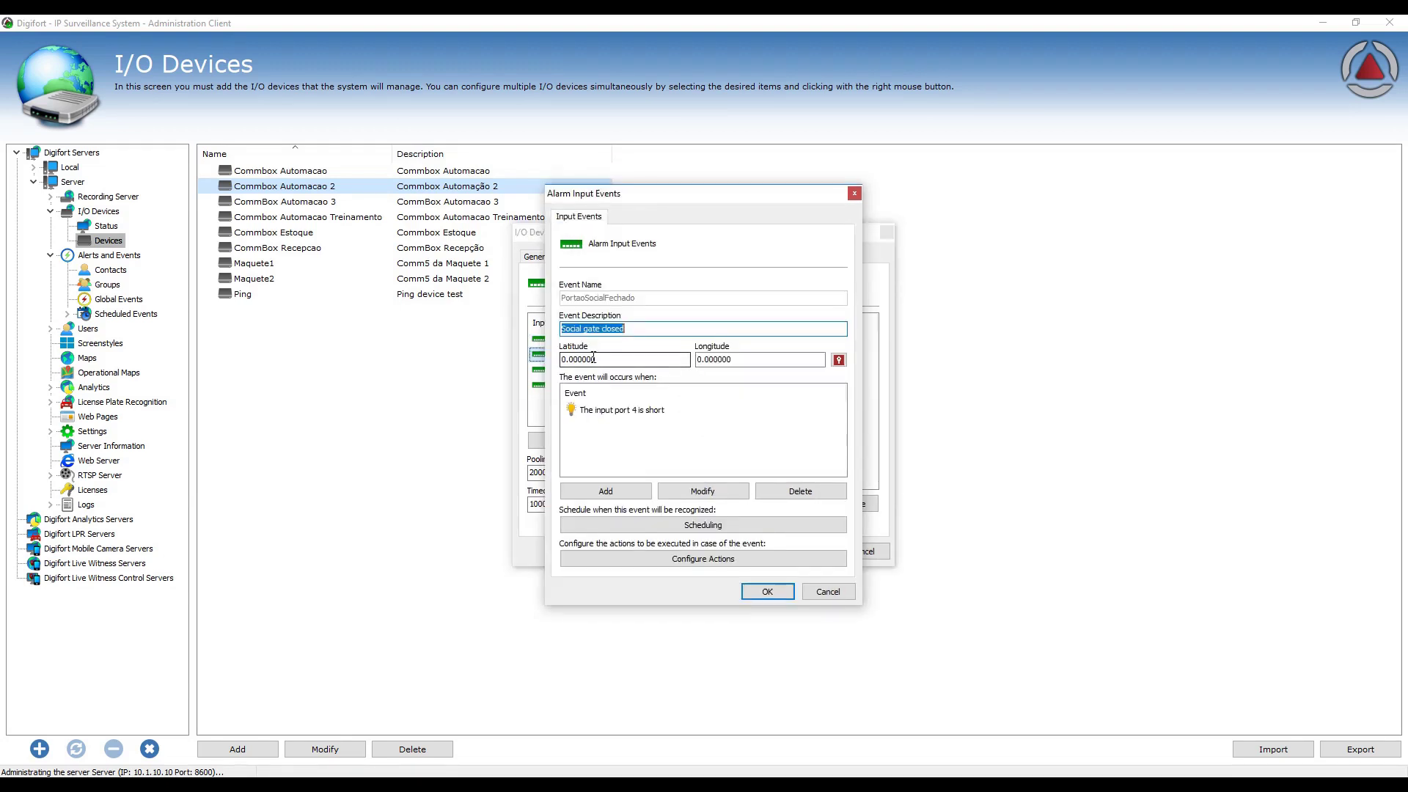
left_click(621, 416)
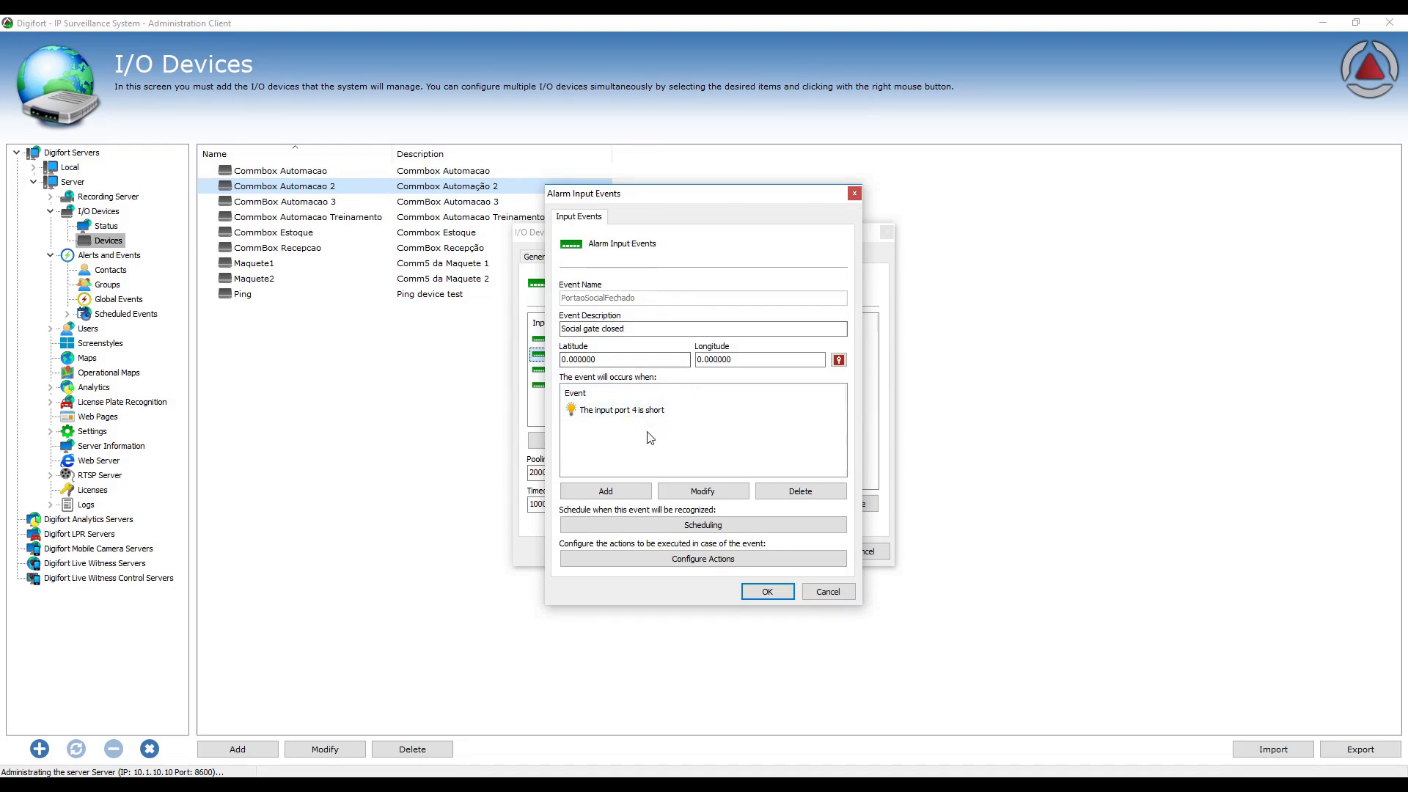
Replace the gate-closed output action with DesativarSirenePortaoSocial from Commbox Automacao 2 and close the dialogs
left_click(686, 559)
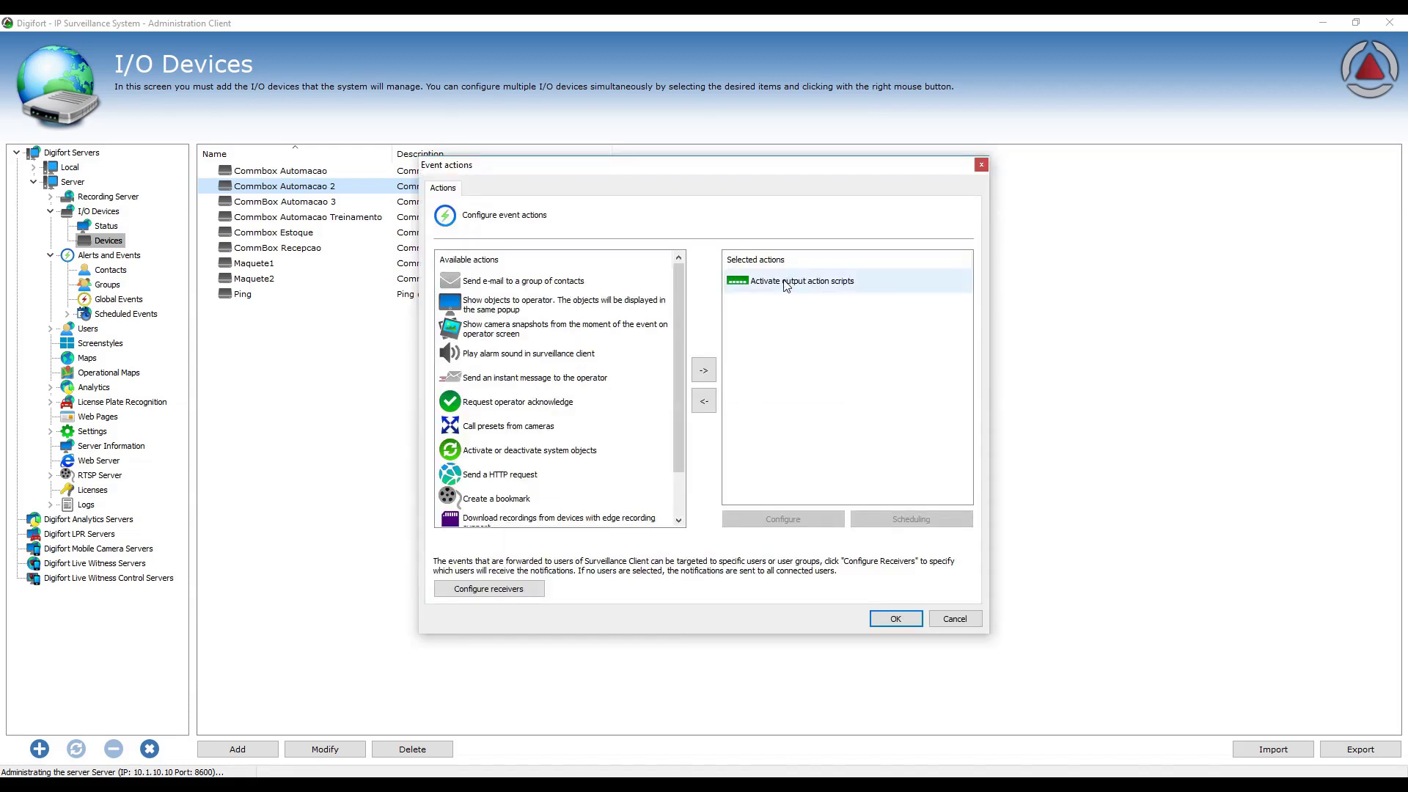
double_click(786, 283)
left_click(700, 485)
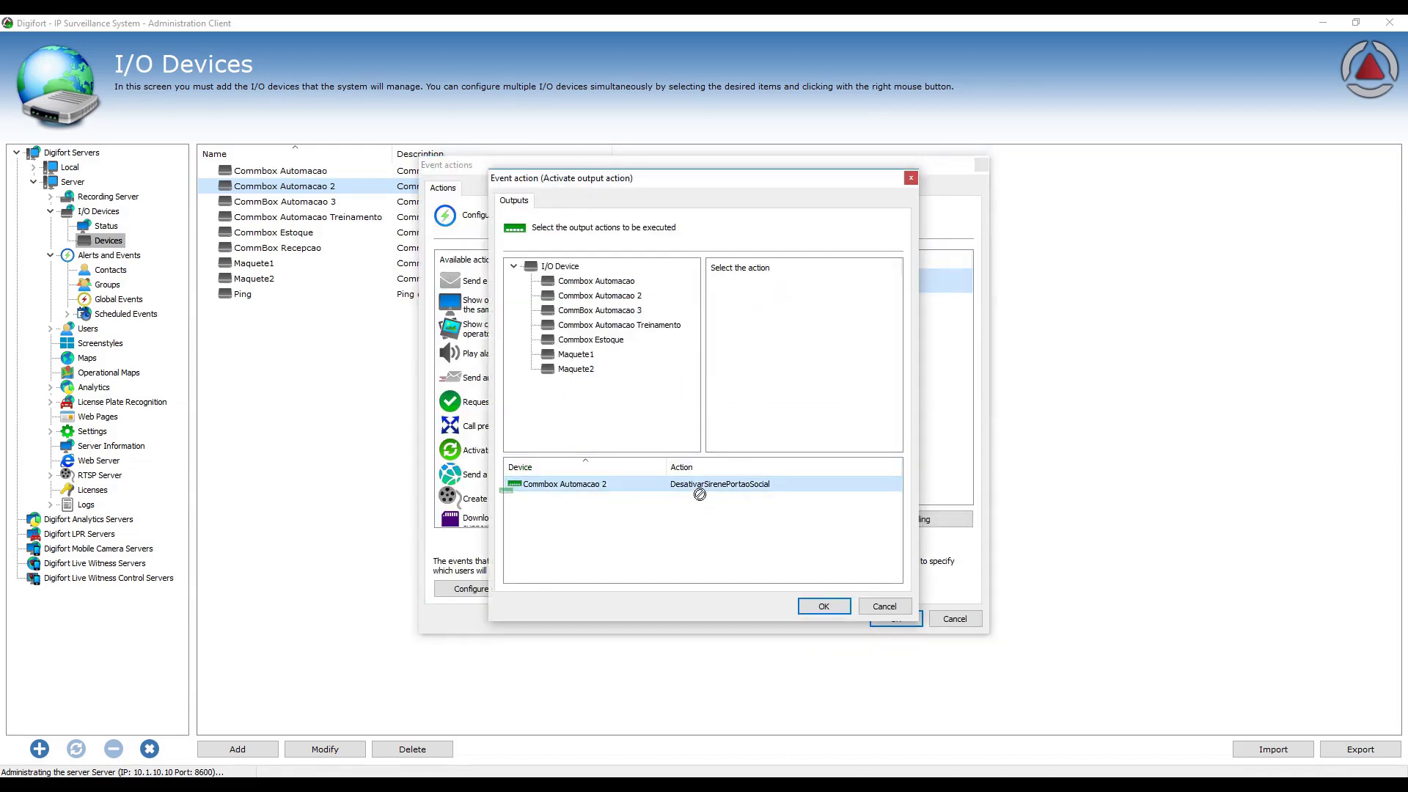
key("Delete")
left_click(642, 297)
left_click_drag(766, 307, 737, 423)
left_click_drag(666, 499, 668, 501)
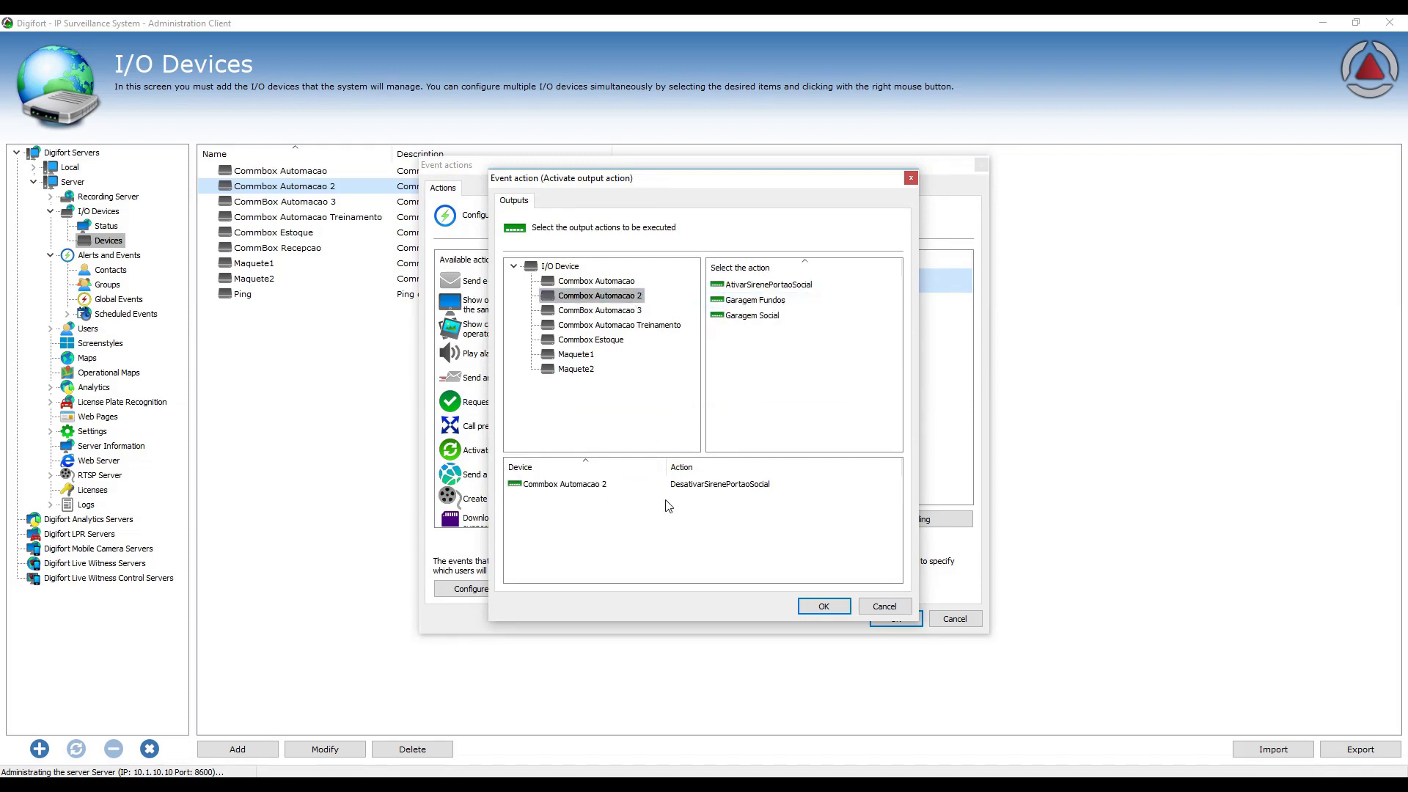
left_click(875, 608)
left_click(954, 620)
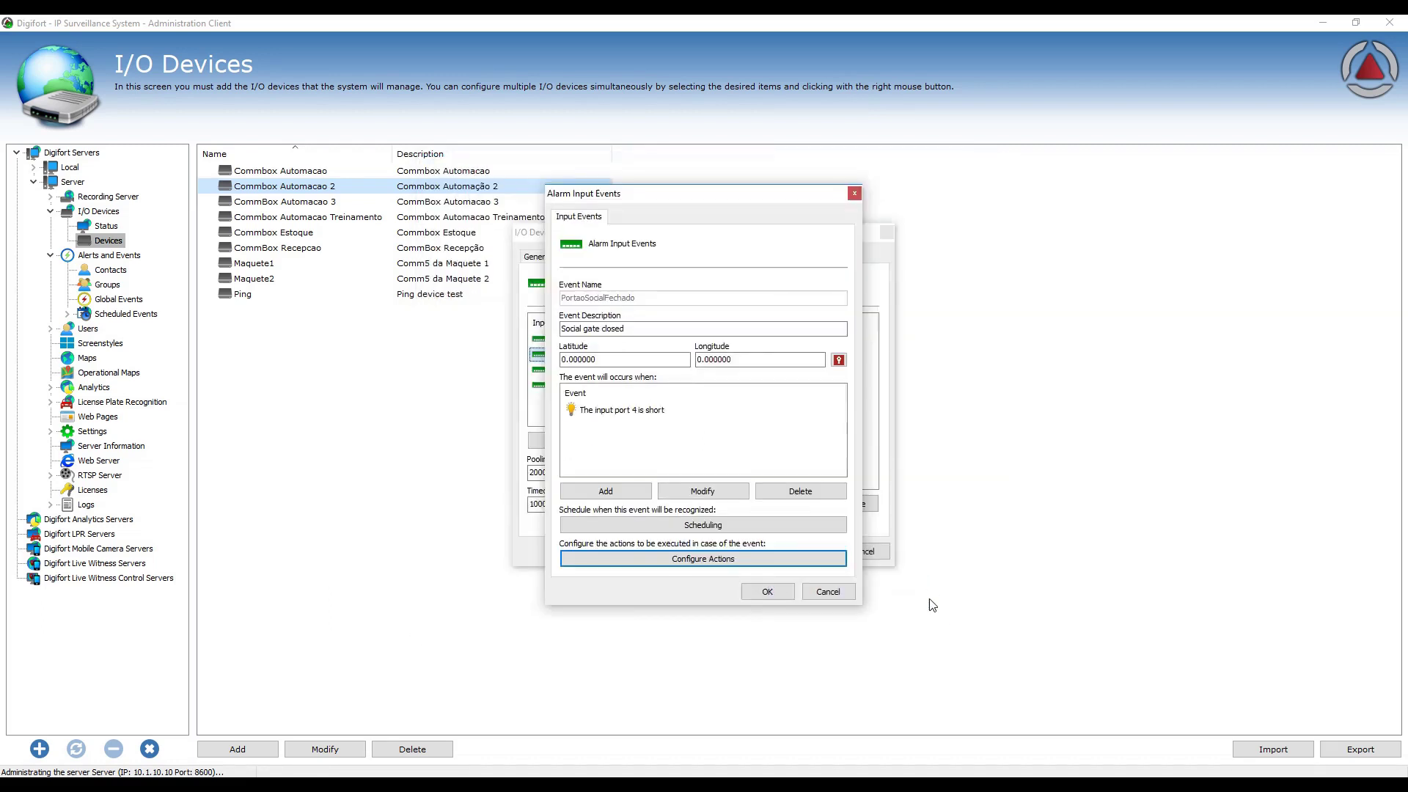
left_click(827, 592)
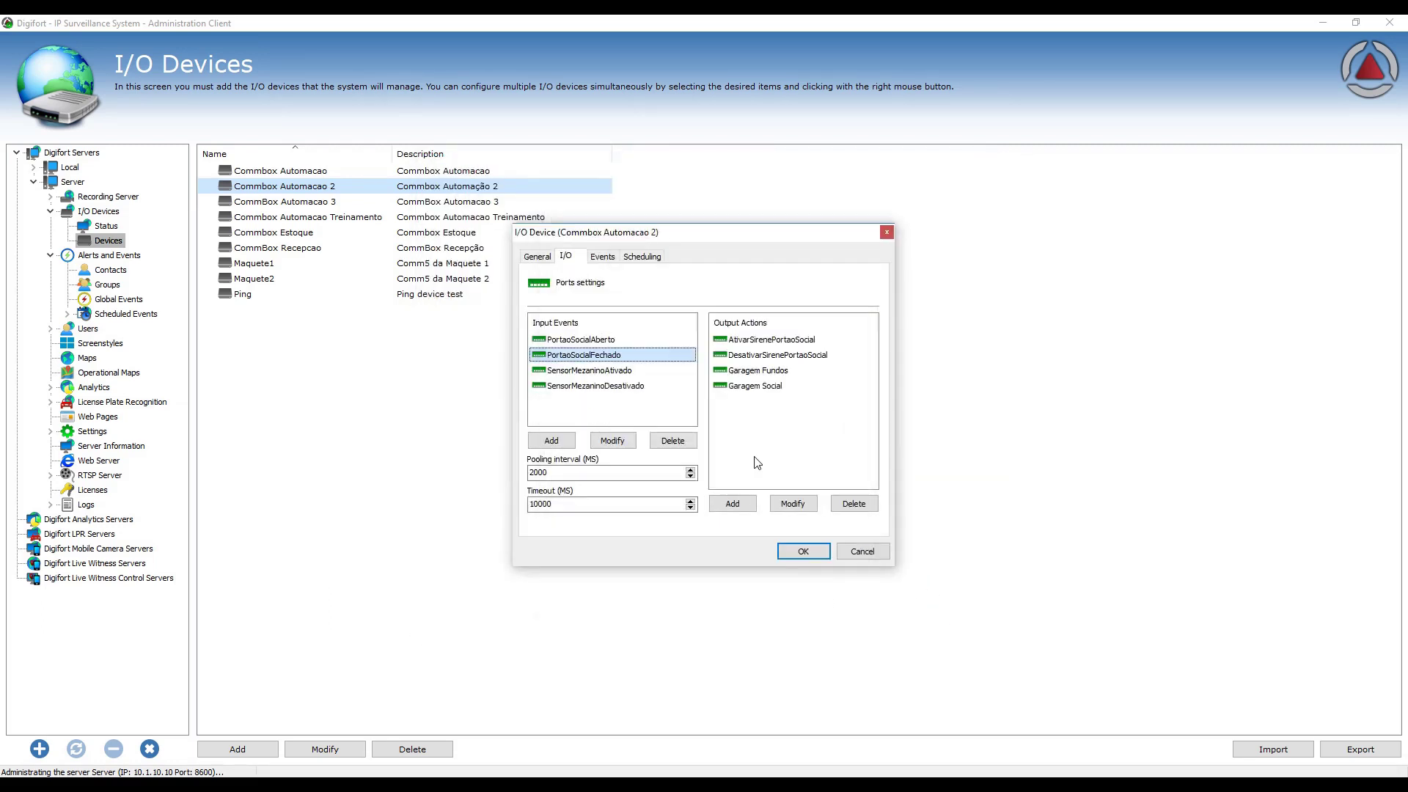